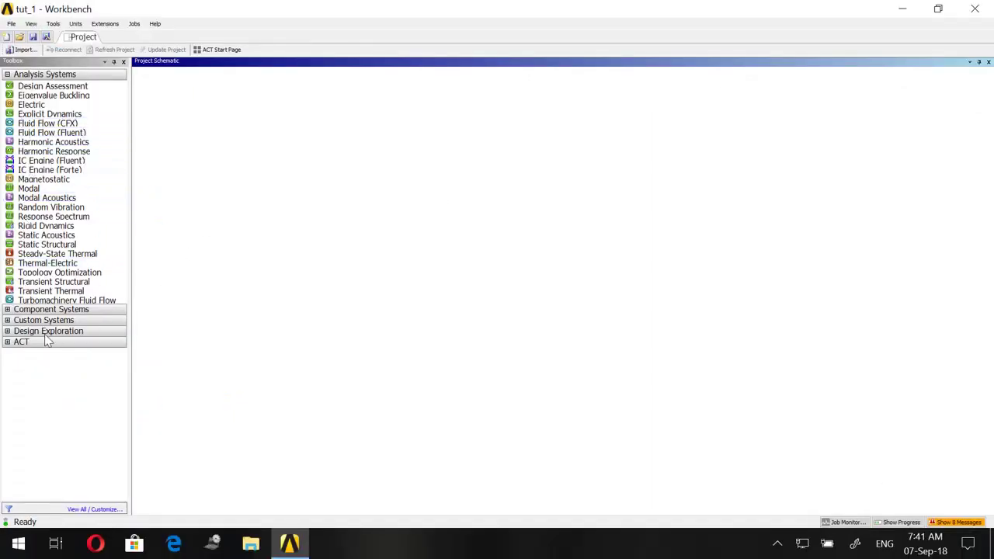
Add a Transient Thermal system named tut_1 to the project schematic and open its geometry in DesignModeler
left_click_drag(46, 297, 186, 122)
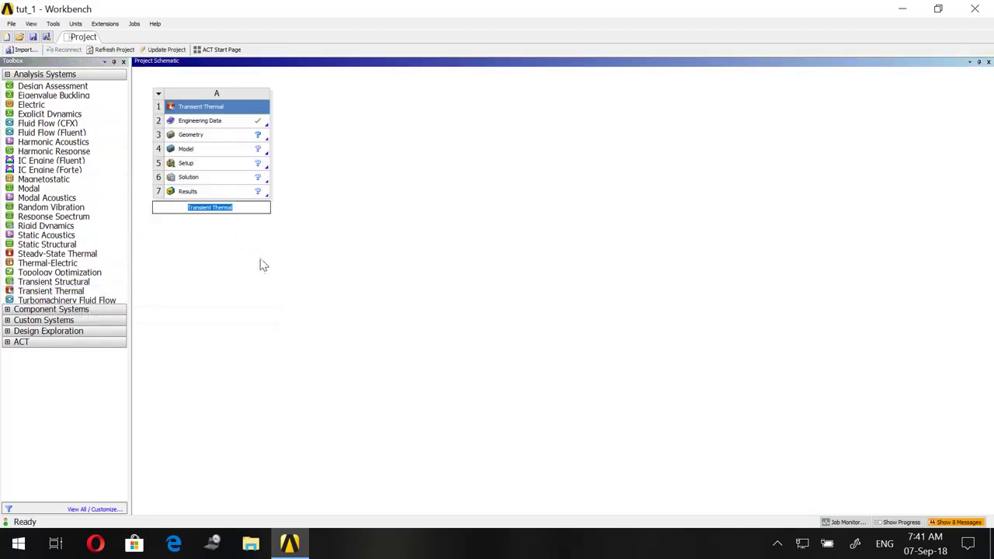
type("tut_1")
key("Return")
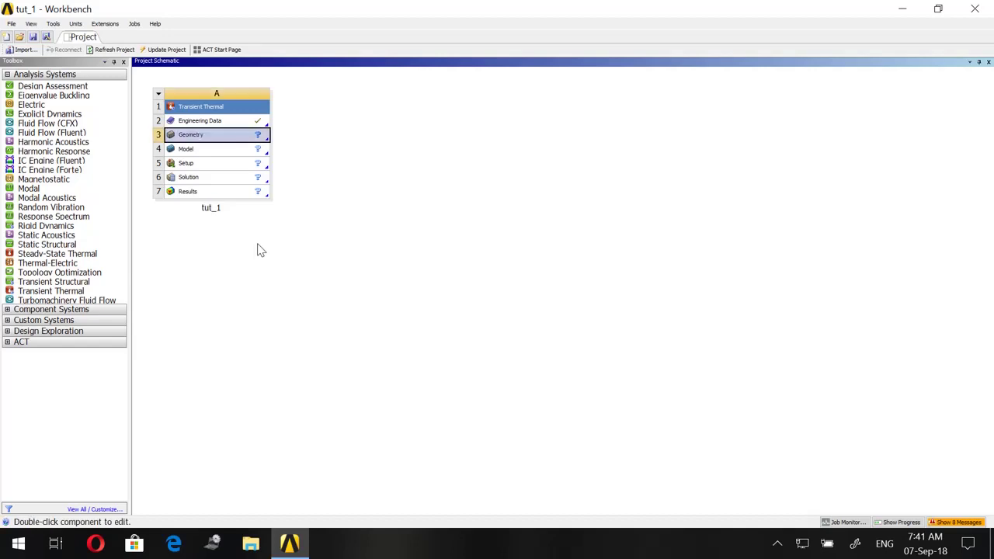
right_click(209, 139)
left_click(225, 153)
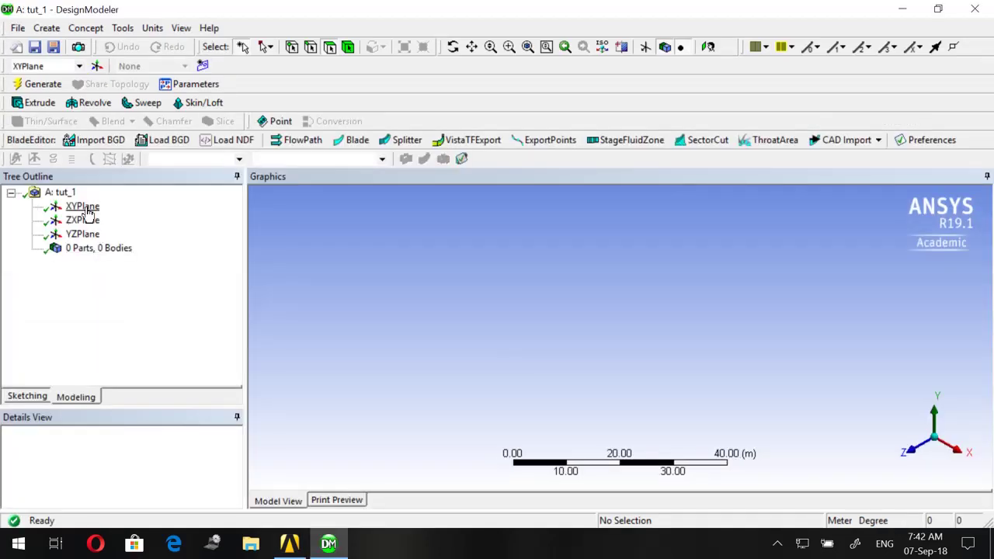
Set the model units to centimetres and orient the view to look straight at the XY plane
left_click(85, 208)
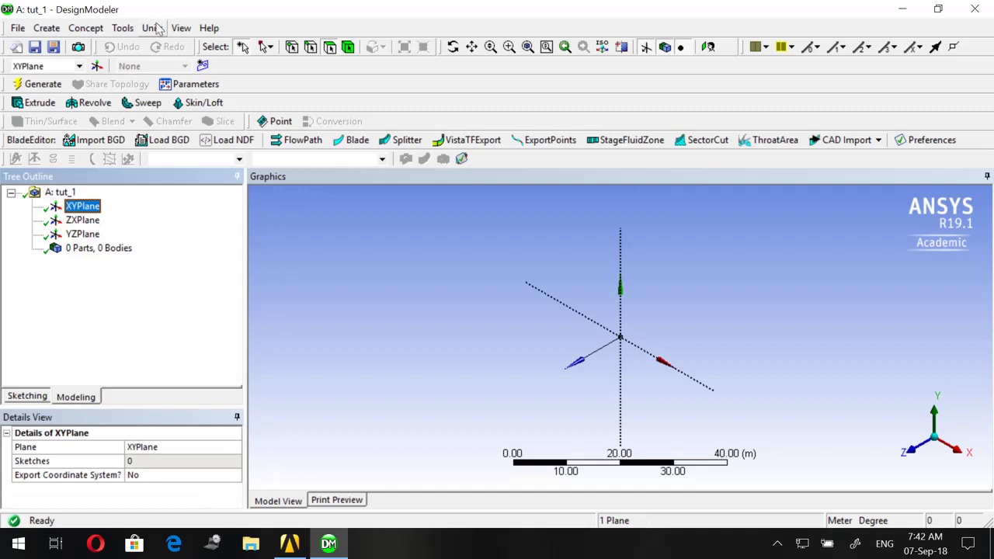
left_click(153, 27)
left_click(175, 64)
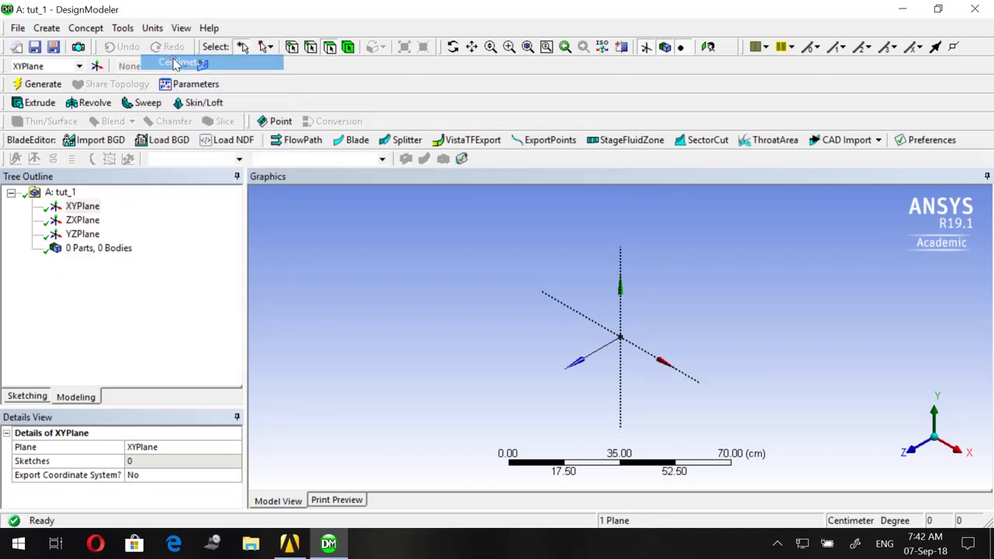
left_click(915, 457)
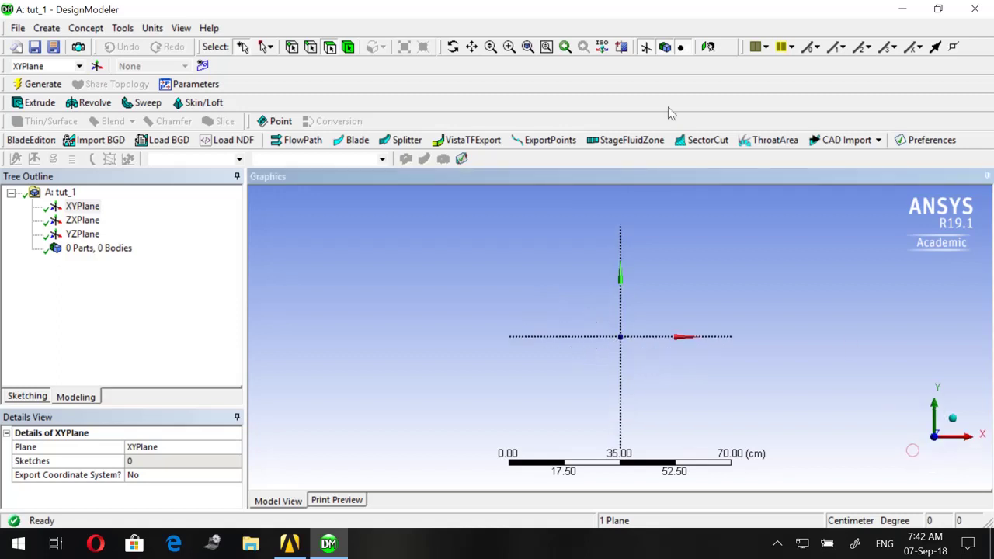
left_click(709, 46)
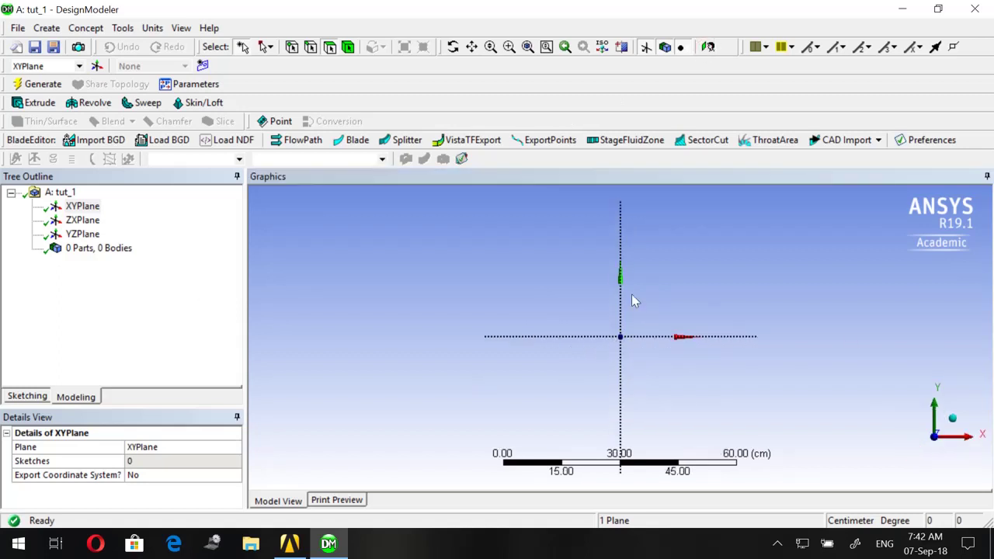
Sketch a circle about 17.8 cm in diameter centred on the origin of the XY plane
left_click(23, 397)
left_click(233, 326)
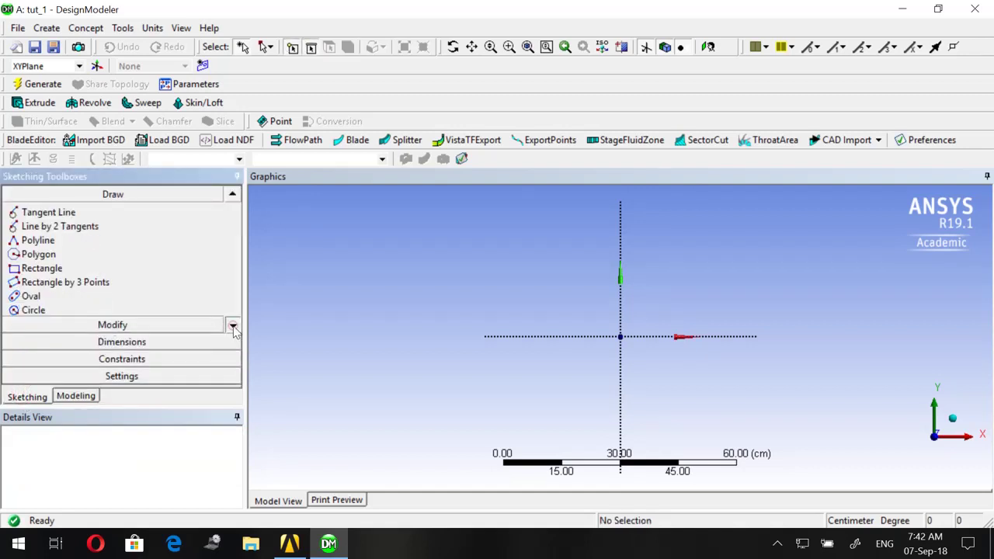
left_click(233, 326)
left_click(69, 294)
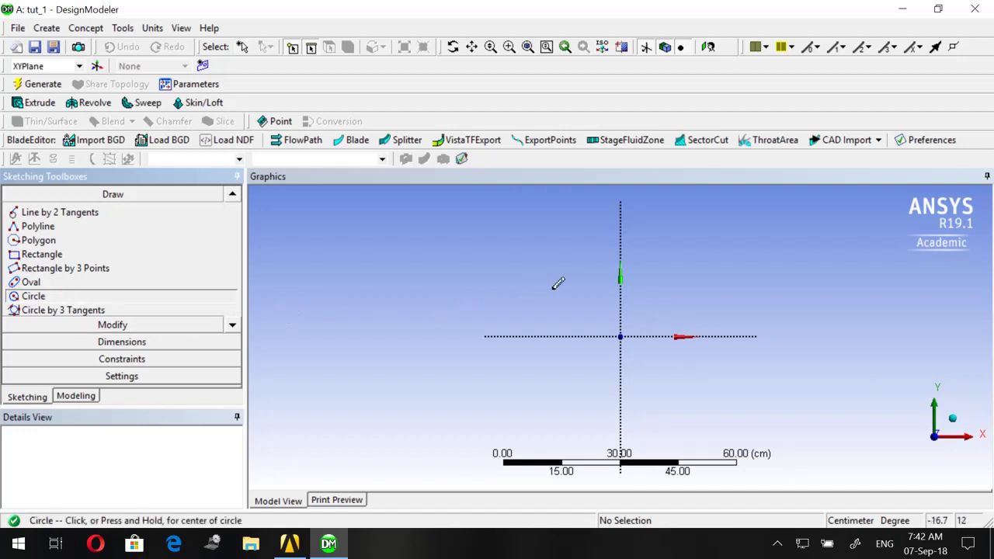
scroll(631, 319, "up", 1)
left_click(622, 336)
left_click(639, 301)
scroll(155, 458, "down", 1)
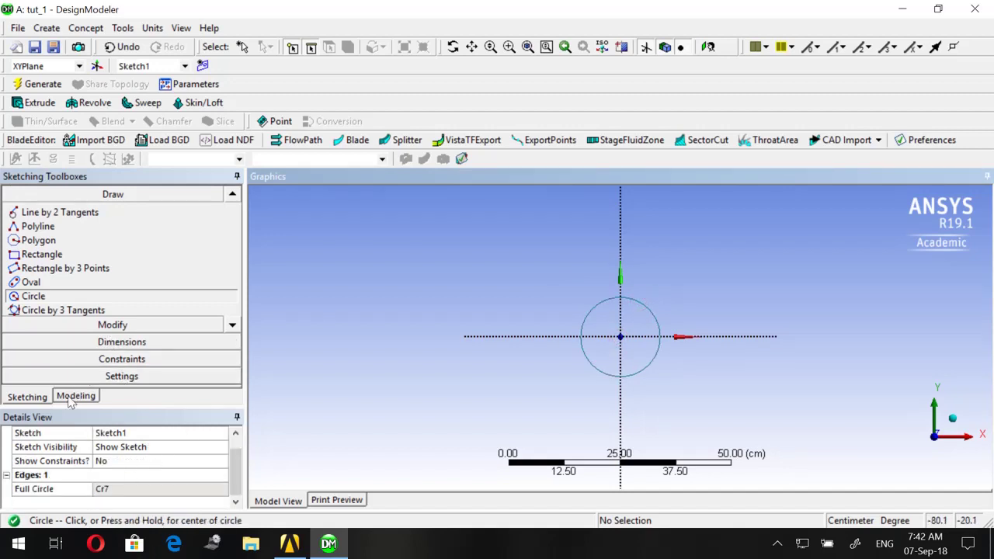
Dimension the circle's diameter and set it to 5 cm
left_click(87, 343)
left_click(611, 299)
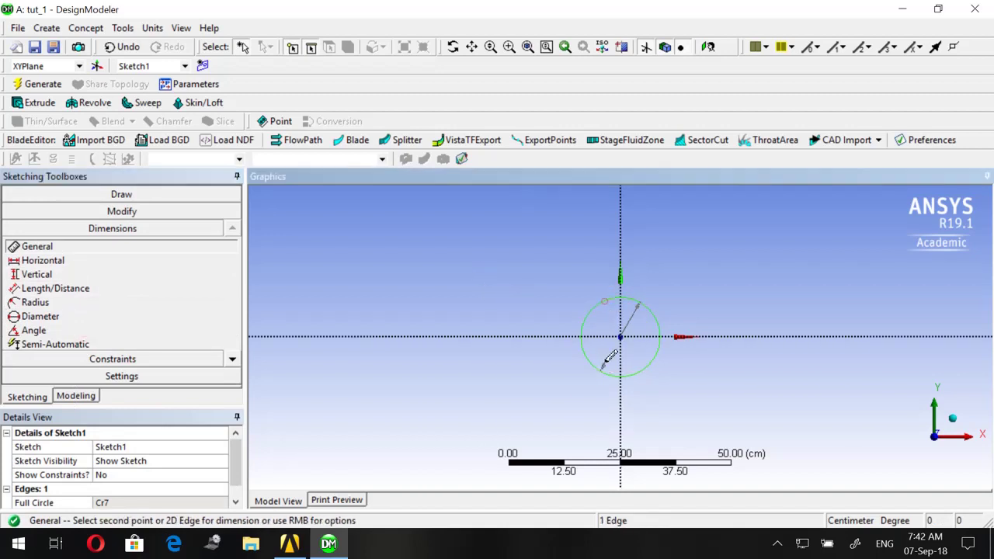
left_click(560, 393)
left_click(163, 460)
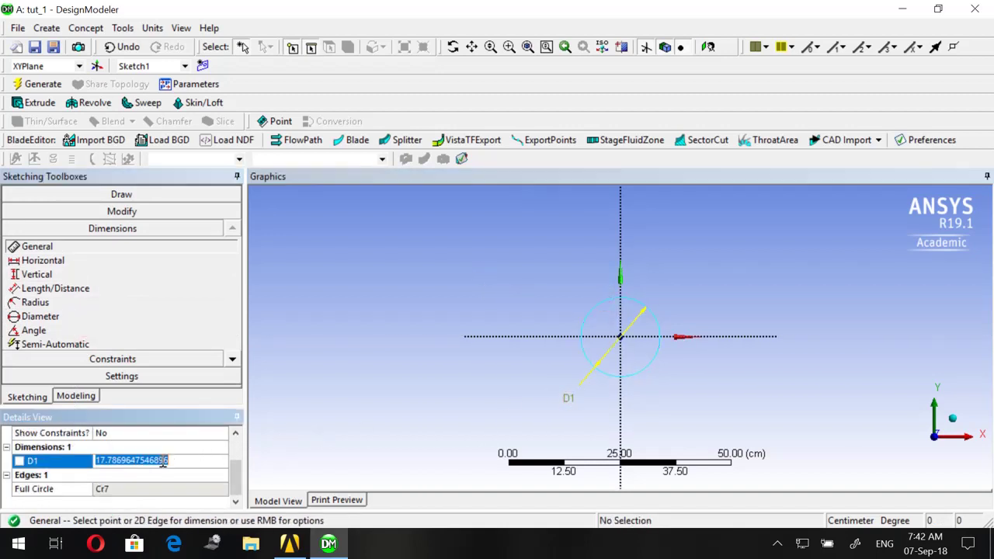
type("5")
key("Return")
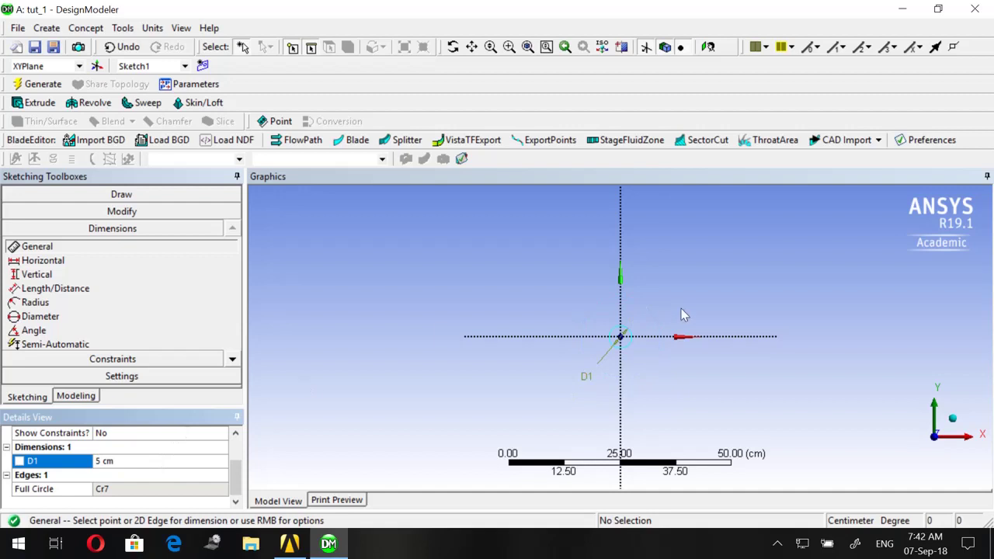
Draw an open polyline from about (-1.3, 0) cm on the X axis, through the Y axis, ending on the circle at about (1.8, 1.5) cm
scroll(684, 315, "up", 2)
scroll(583, 315, "up", 3)
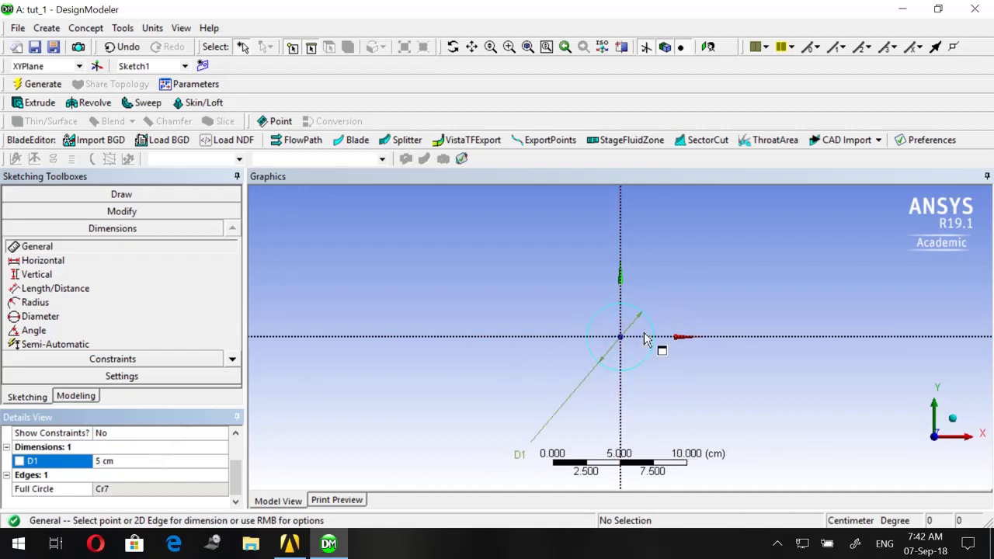
left_click(95, 194)
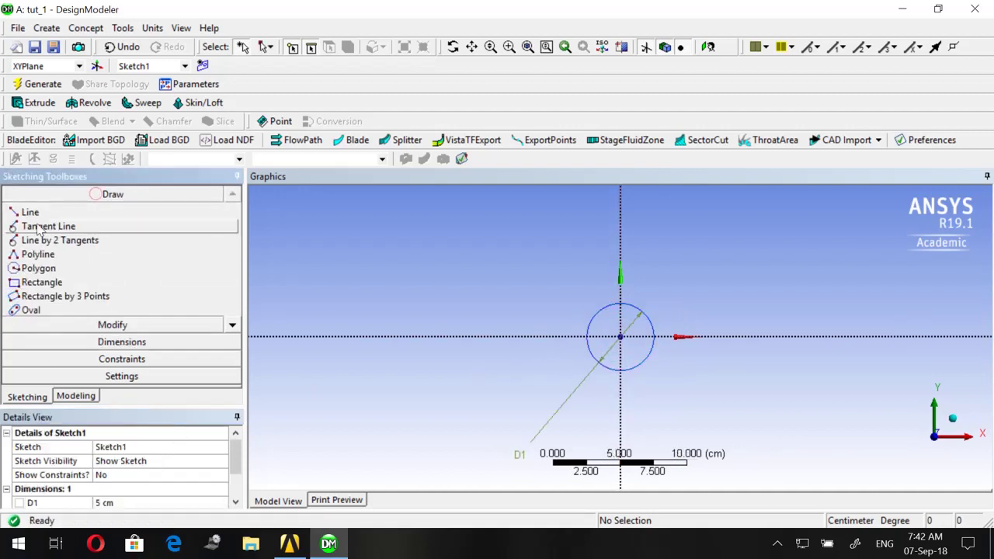
left_click(39, 254)
scroll(605, 272, "up", 1)
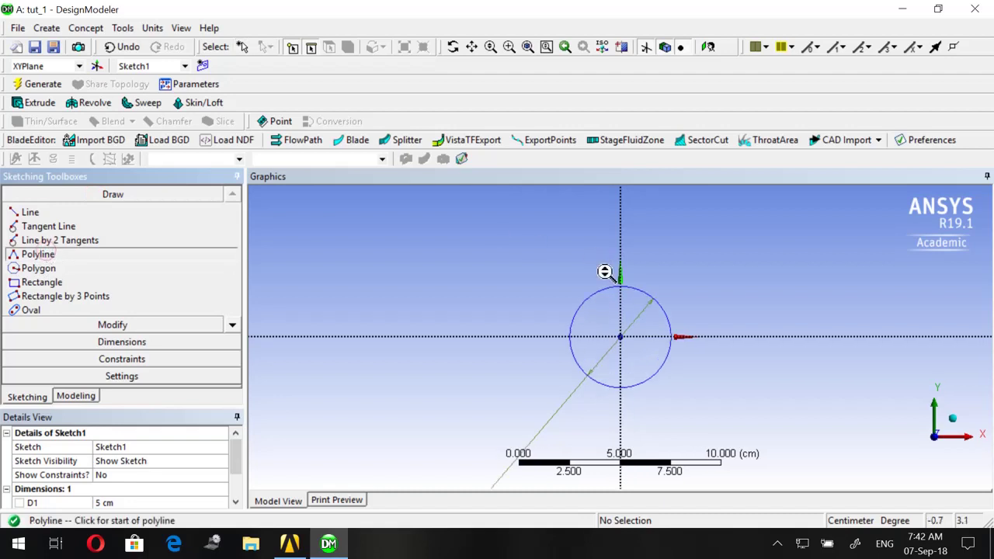
left_click(594, 335)
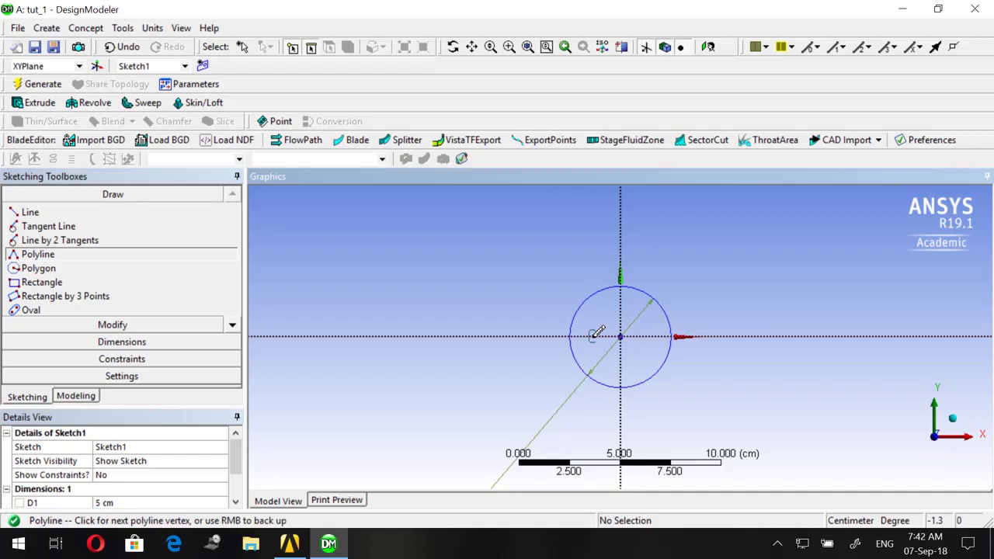
left_click(624, 302)
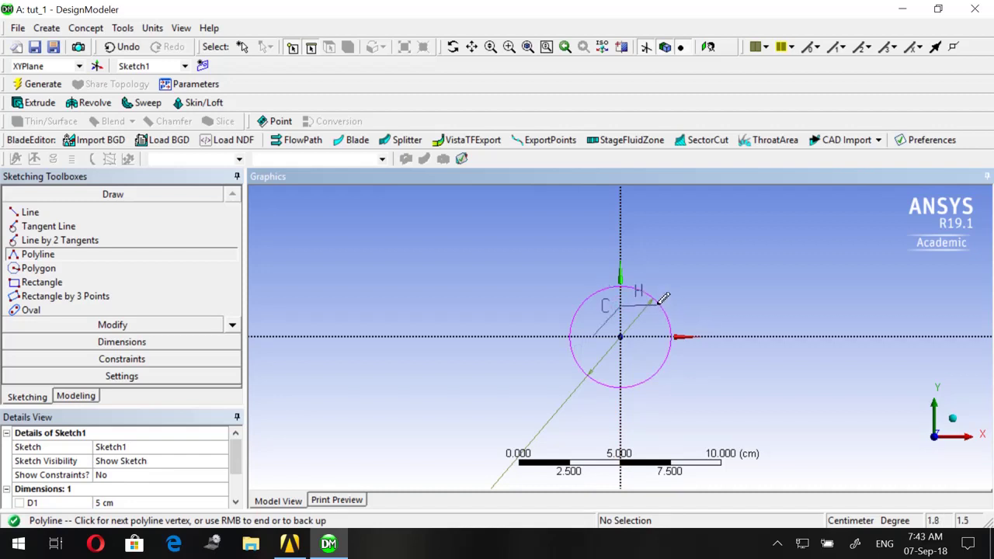
left_click(659, 302)
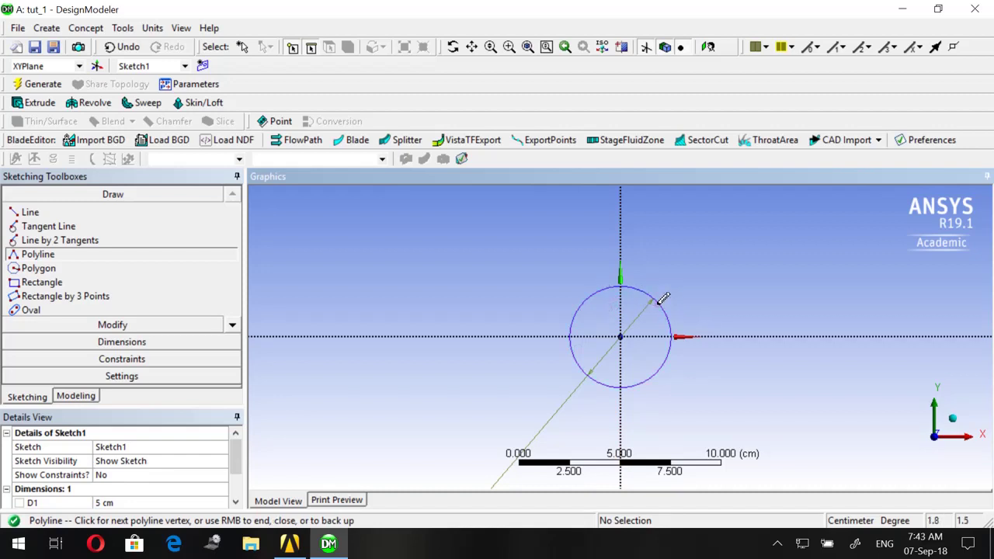
right_click(719, 280)
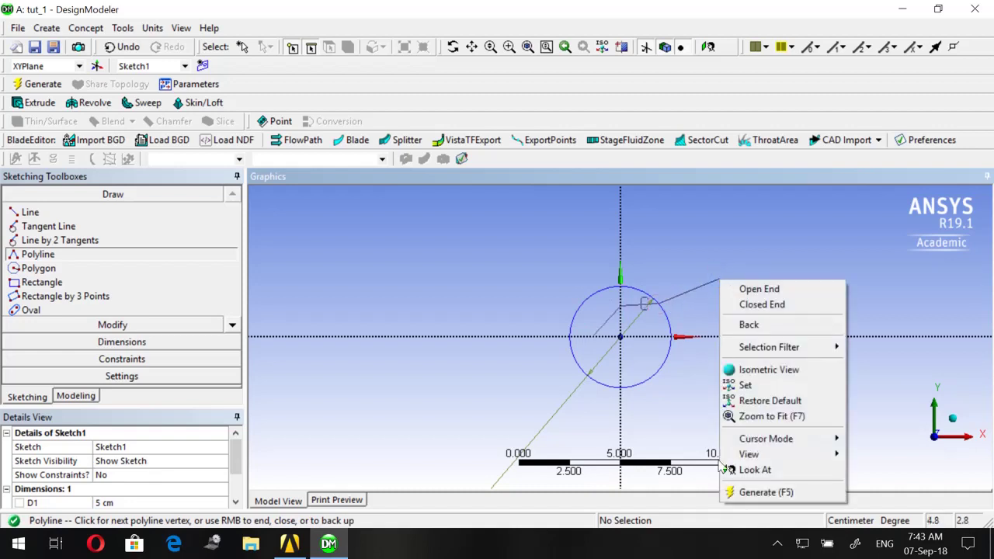
left_click(769, 289)
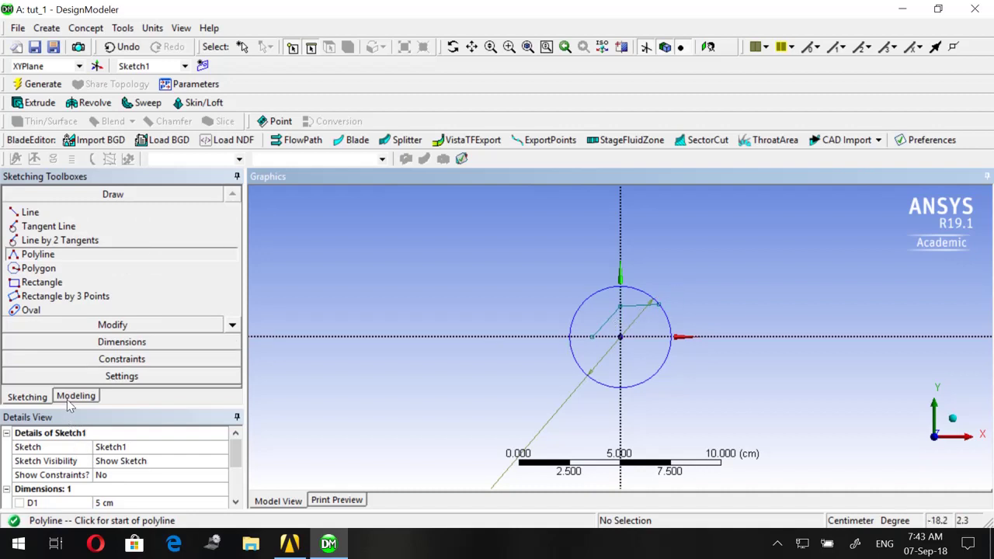
Sketch a rectangle about 22.9 by 1.6 cm from the polyline's start point, extending in negative X above the X axis
left_click(48, 282)
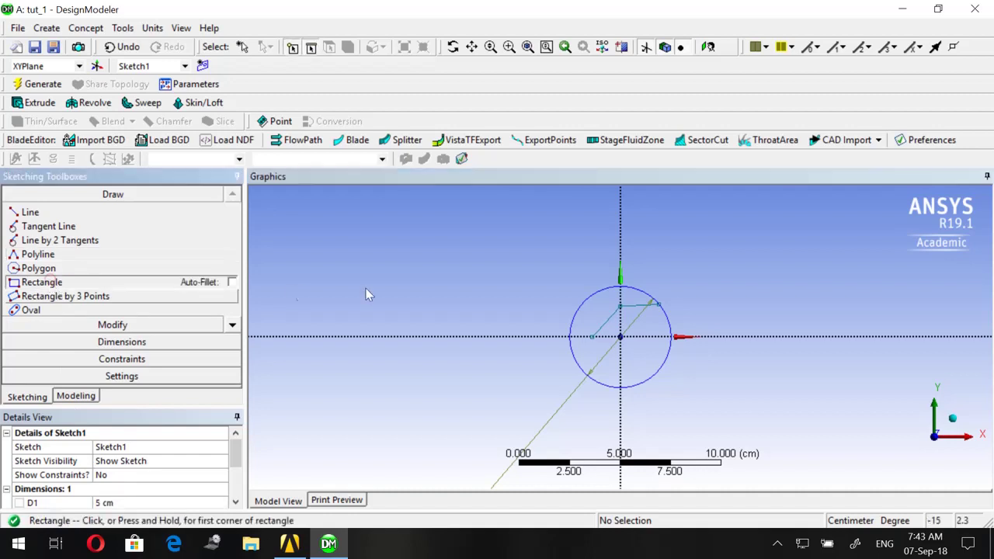
left_click(594, 333)
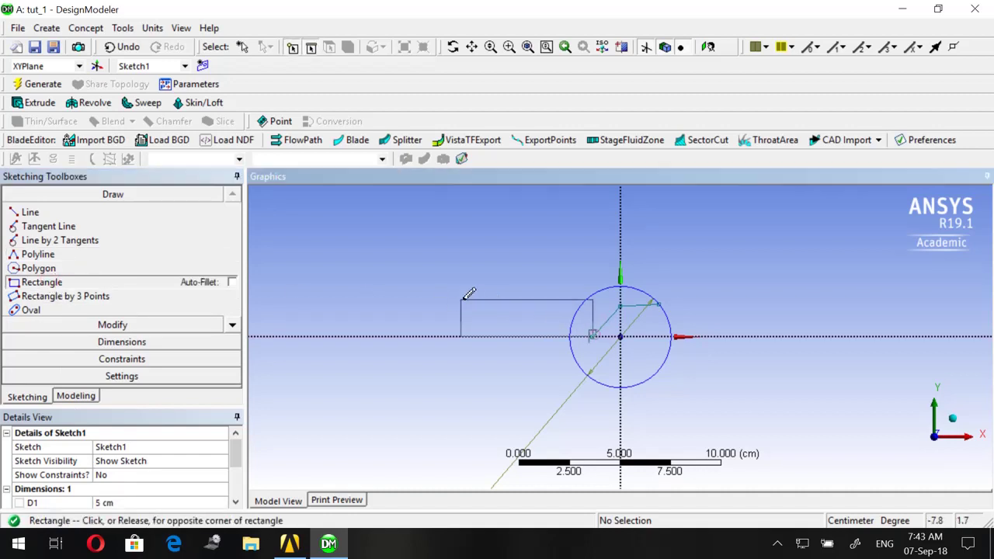
scroll(355, 299, "down", 3)
left_click(317, 317)
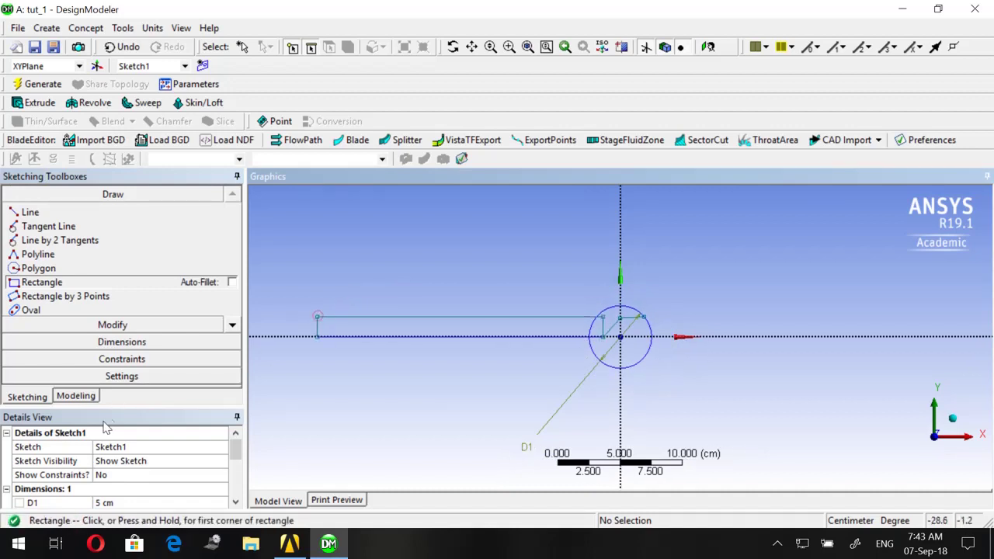
Dimension the rectangle's horizontal length and vertical height
left_click(87, 342)
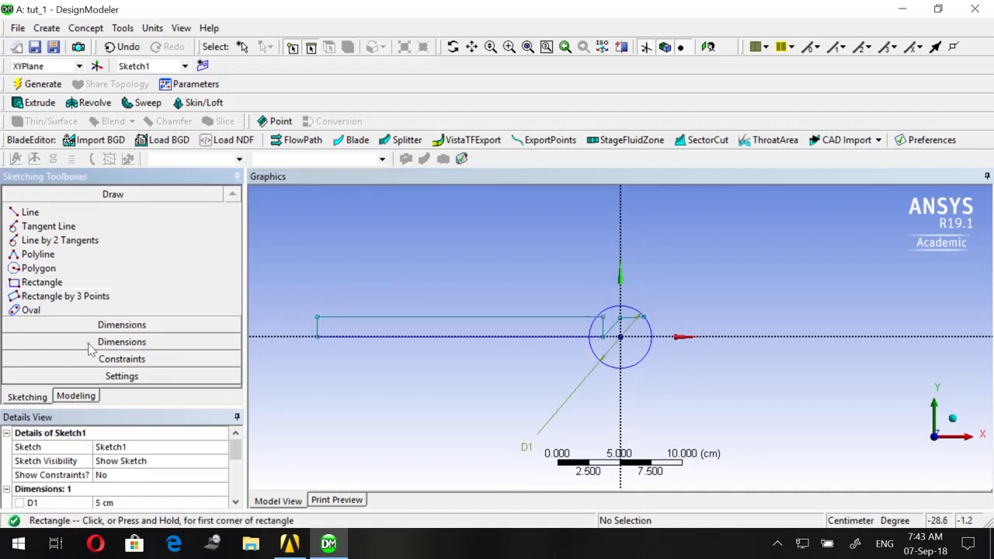
left_click(446, 315)
left_click(449, 284)
left_click(317, 326)
left_click(300, 330)
Set the rectangle's length to 25 cm and its height to 1.5 cm
scroll(132, 458, "down", 1)
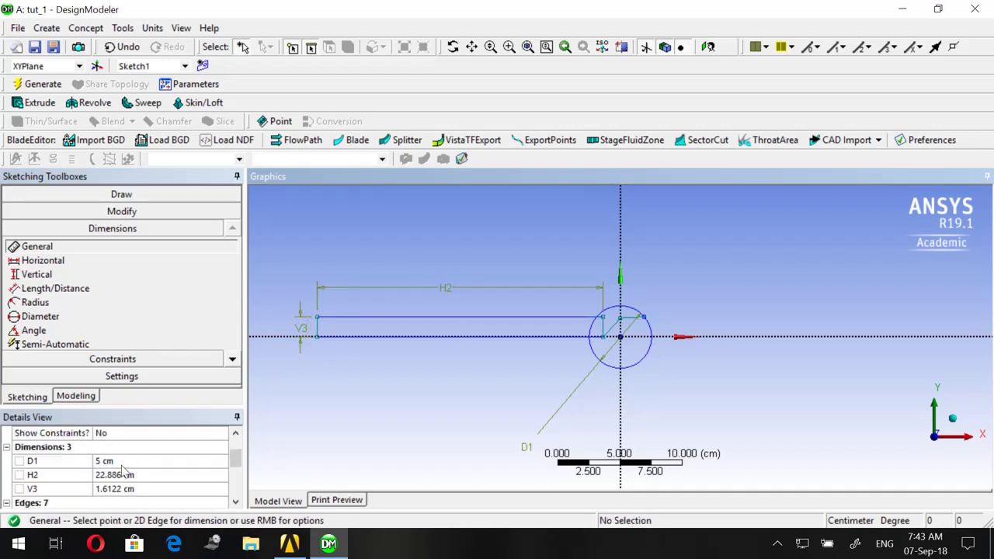
left_click(121, 474)
type("25")
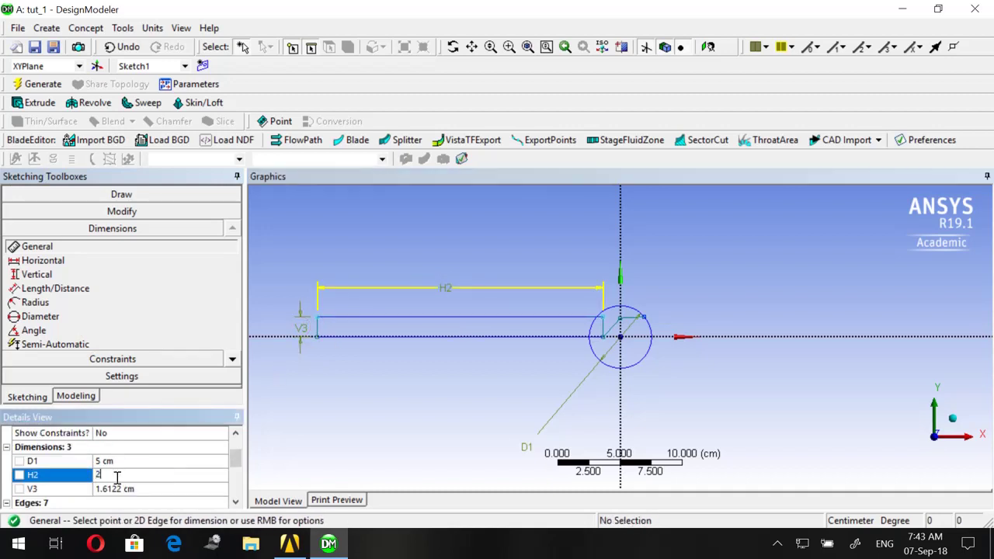
key("Return")
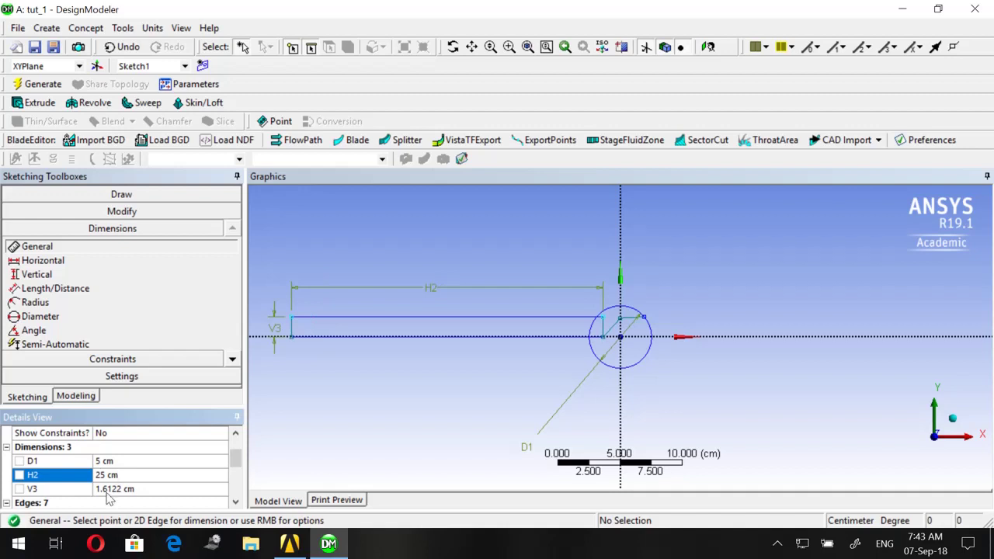
left_click(111, 489)
type("1.")
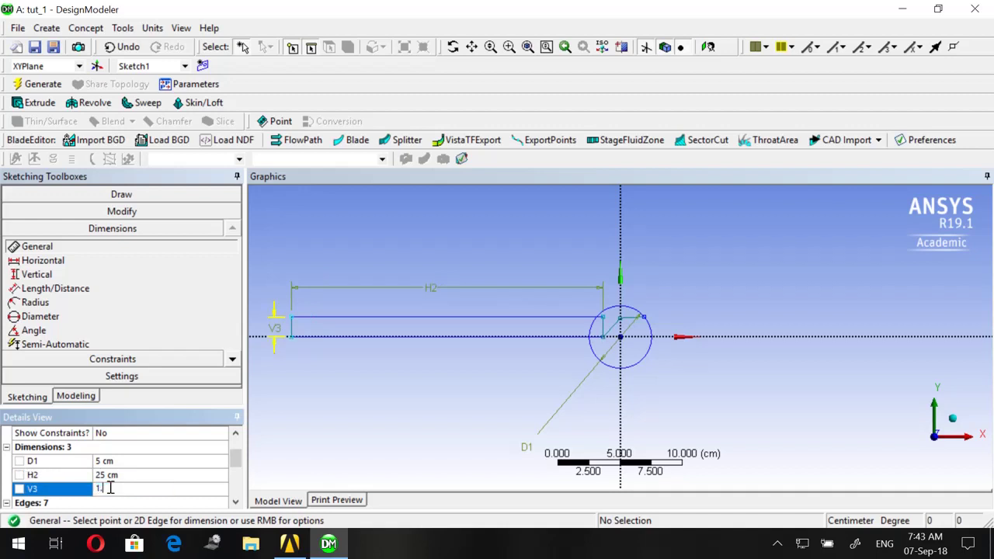
type("5")
key("Return")
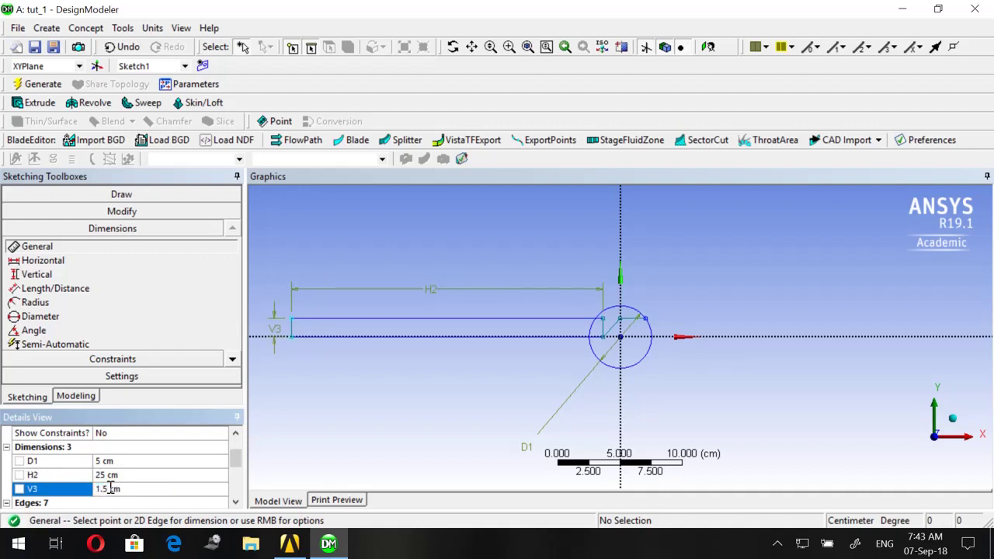
Sketch a second circle centred on the rectangle's lower corner at the end farthest from the origin
scroll(340, 373, "down", 2)
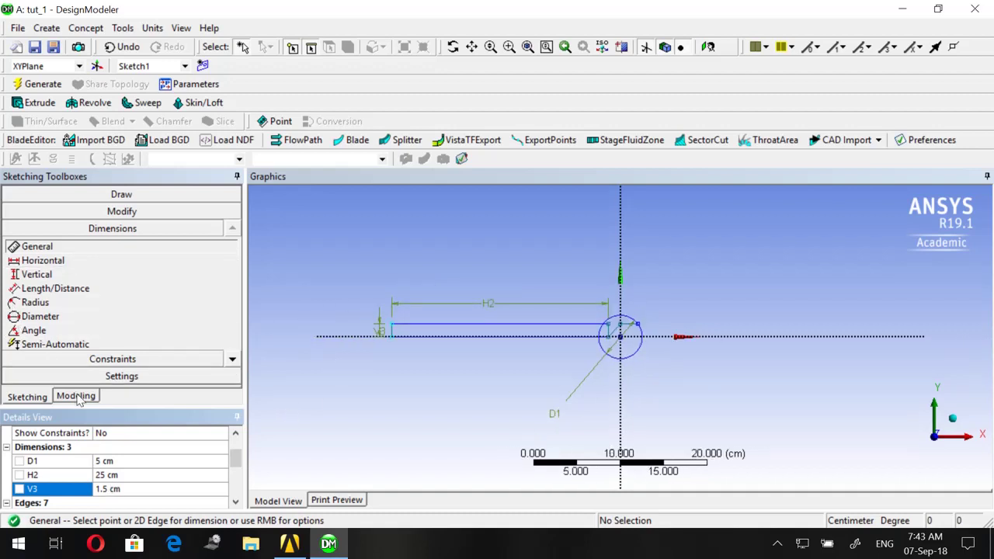
left_click(71, 195)
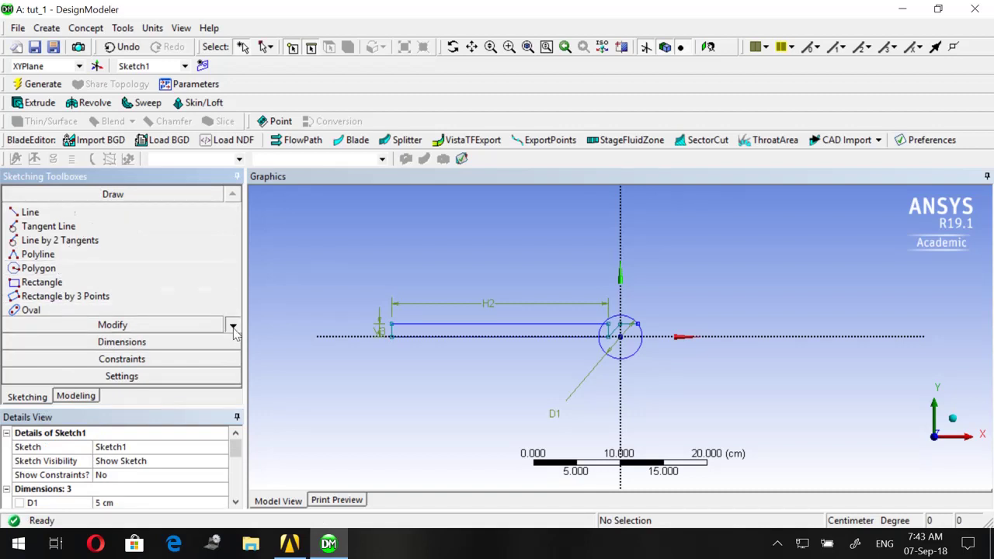
left_click(232, 326)
left_click(232, 327)
left_click(34, 296)
scroll(345, 350, "up", 1)
scroll(345, 350, "up", 1)
left_click(277, 337)
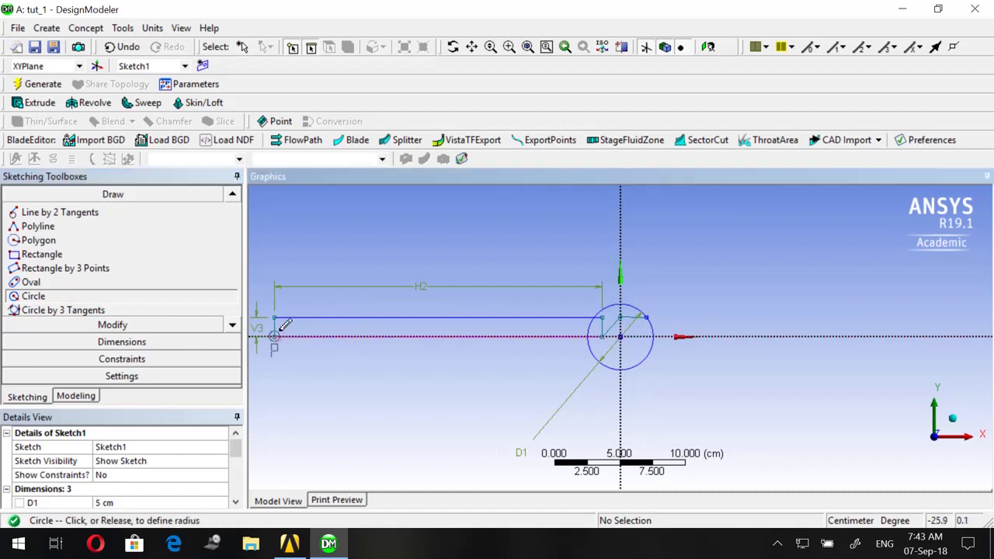
left_click(289, 296)
scroll(291, 324, "down", 2)
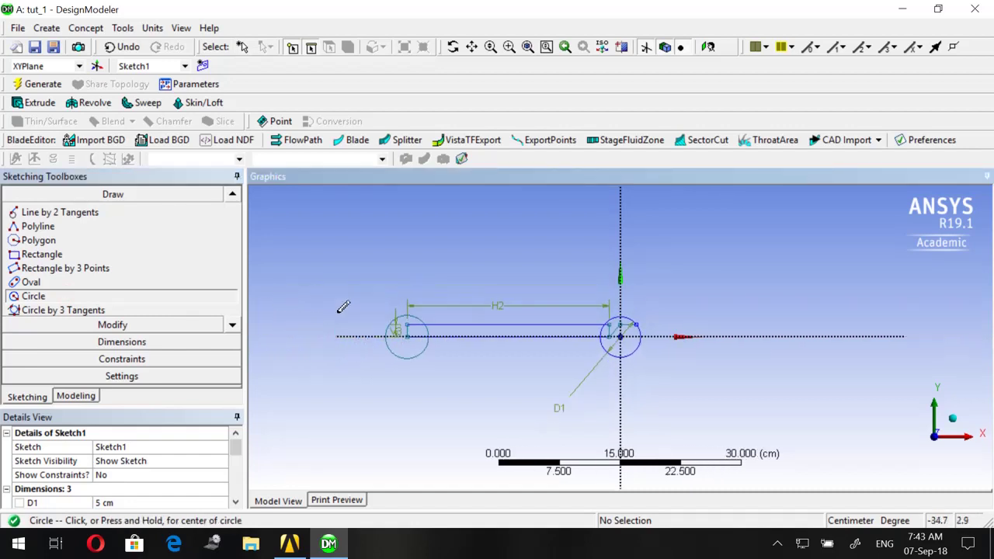
Dimension the diameter of the second circle at the rectangle's far end and set it to 5 cm
left_click(122, 342)
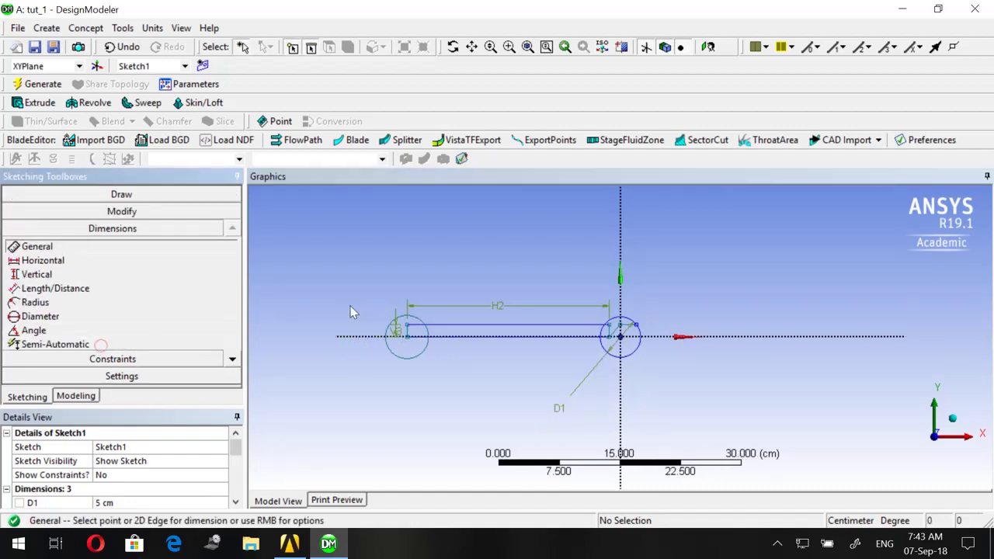
left_click(393, 326)
left_click(349, 301)
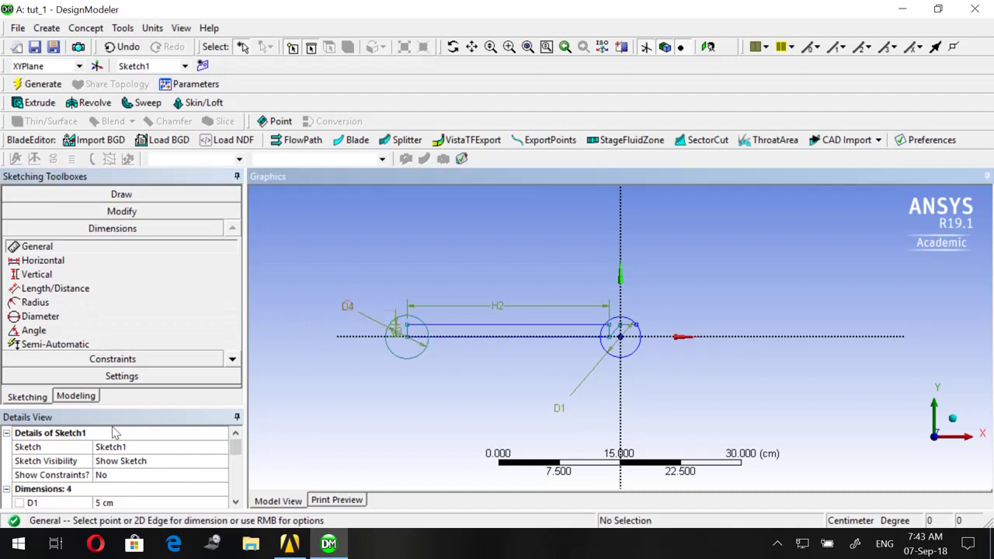
scroll(115, 451, "down", 1)
left_click(113, 475)
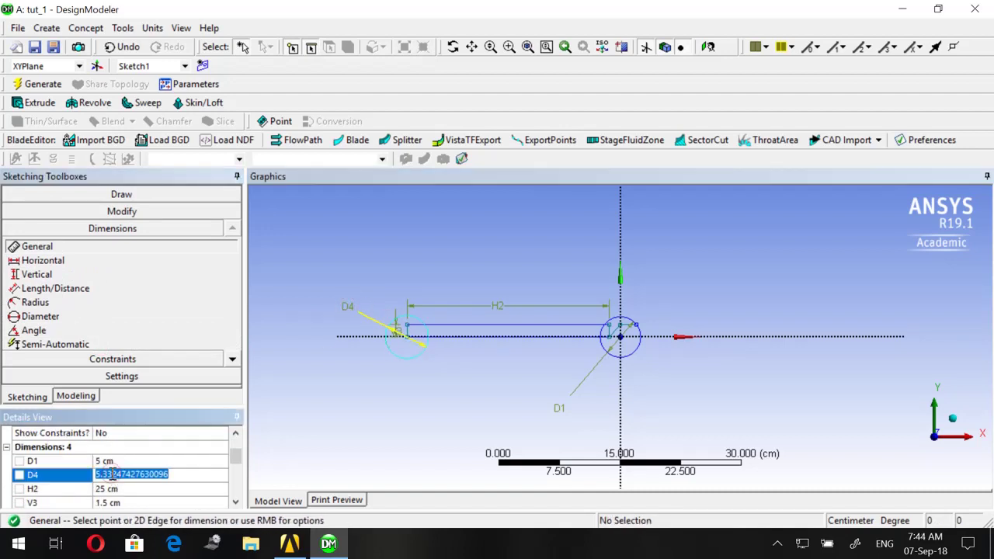
type("5")
key("Return")
scroll(338, 404, "up", 2)
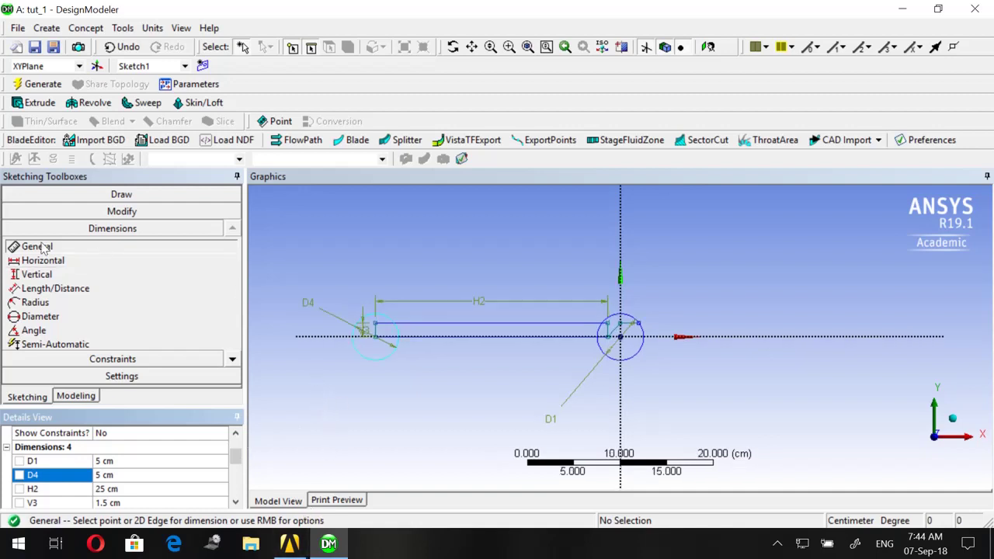
Try a six-sided polygon centred on the second circle's centre, and undo it
left_click(122, 194)
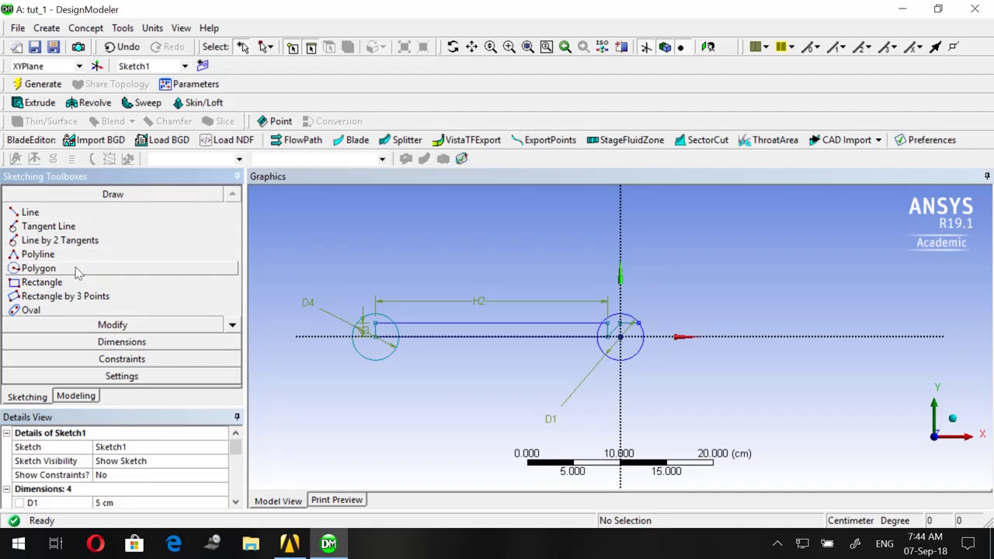
left_click(78, 269)
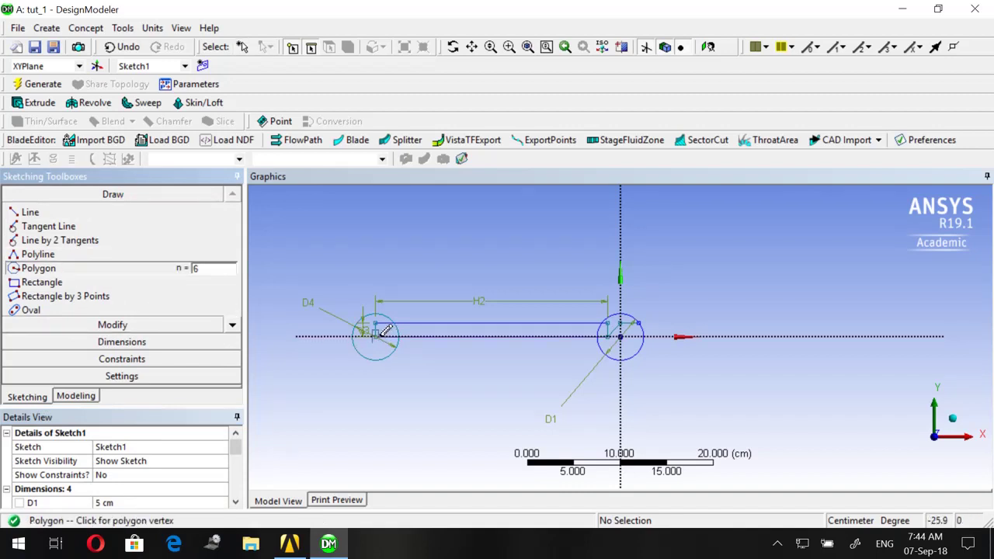
left_click(379, 335)
left_click(386, 324)
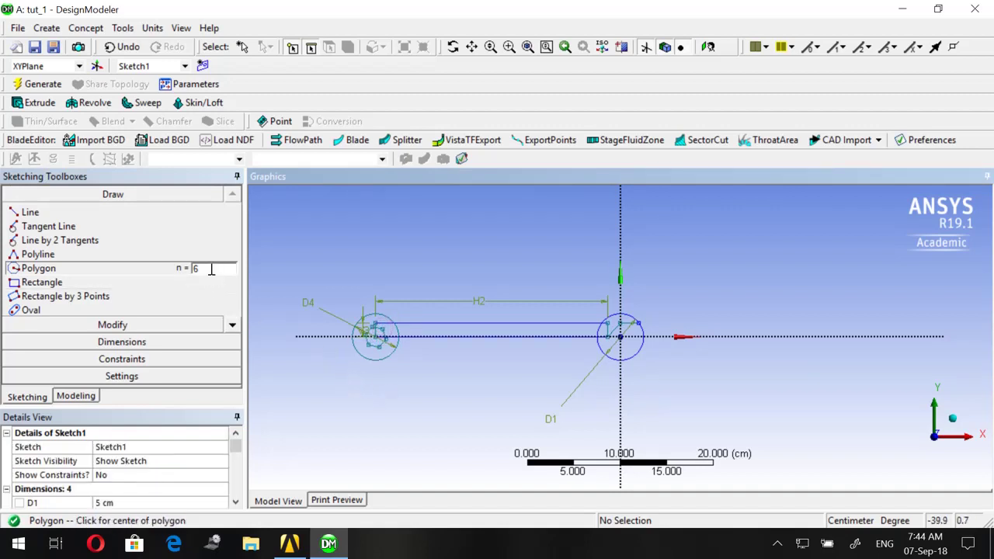
left_click(122, 47)
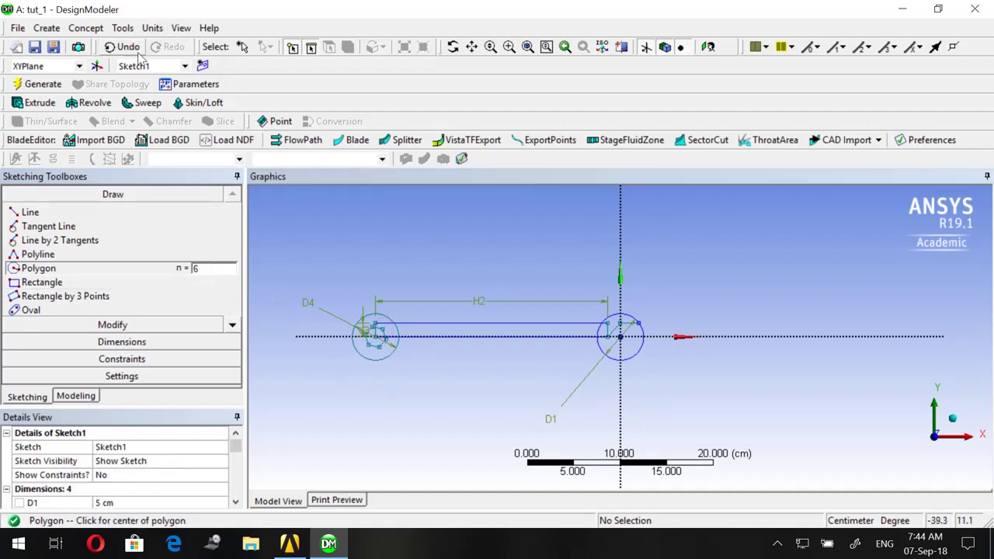
Sketch a five-sided polygon inside the second circle, centred on the circle's centre
left_click(208, 269)
double_click(204, 268)
type("5")
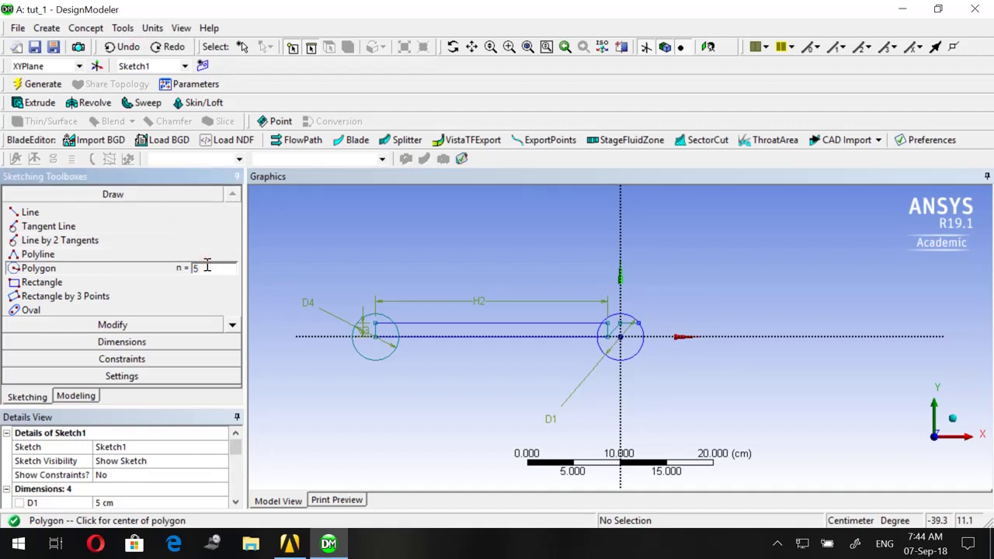
left_click(376, 336)
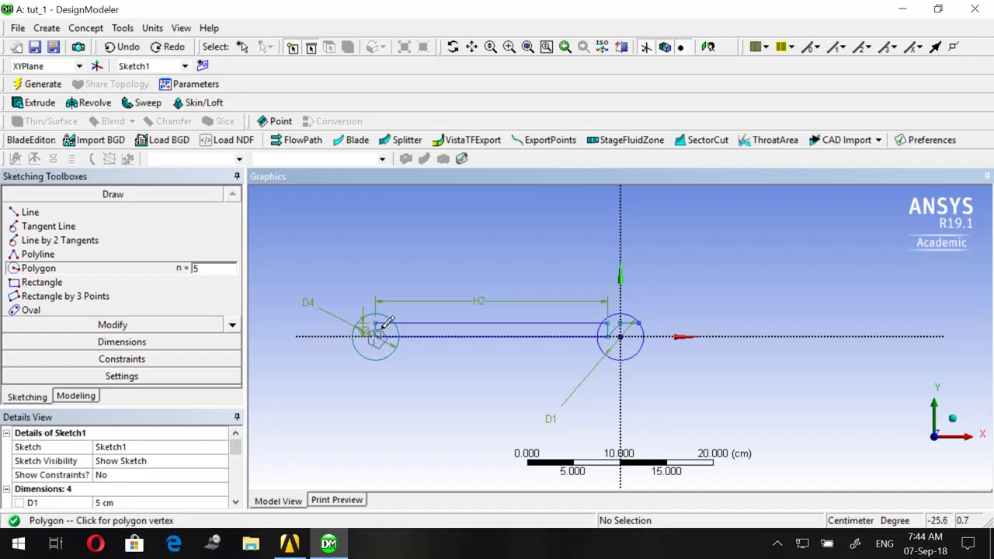
left_click(384, 325)
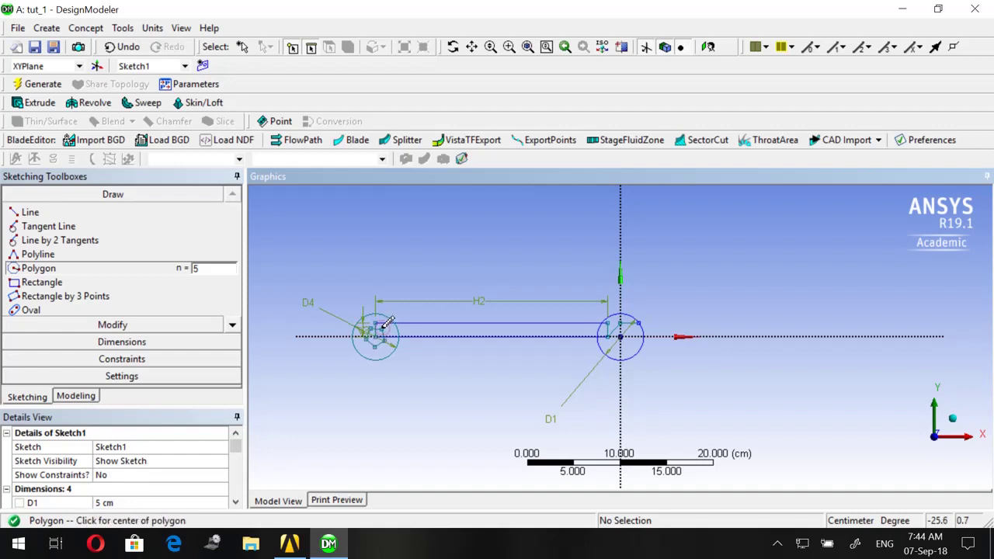
Dimension the pentagon's lower edge nearest the origin and set its length to 1.25 cm
left_click(132, 348)
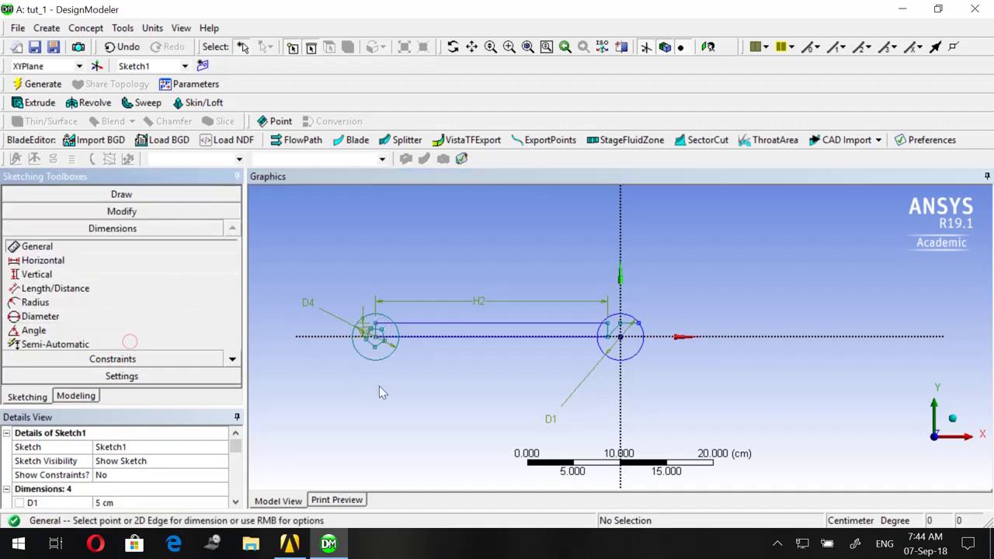
left_click(381, 349)
left_click(392, 365)
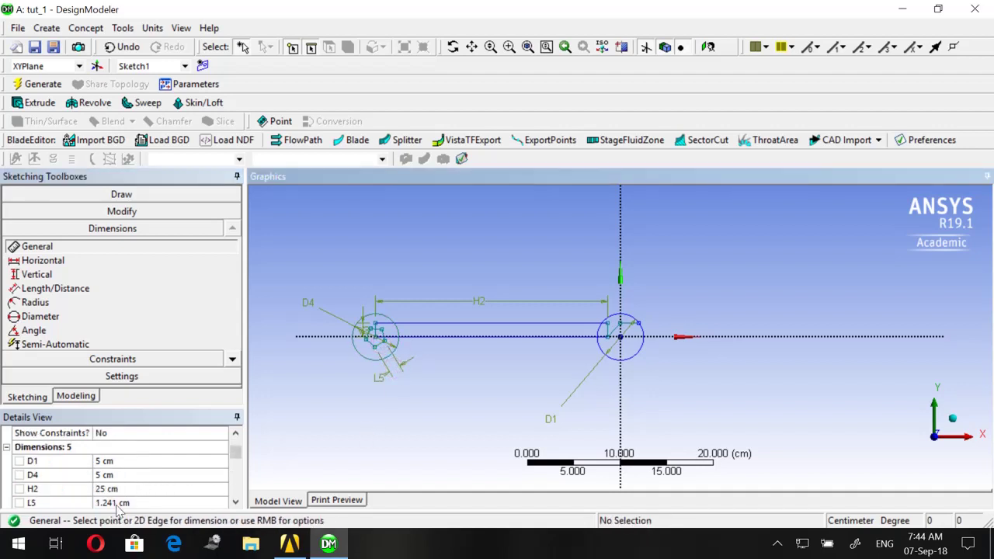
left_click(117, 503)
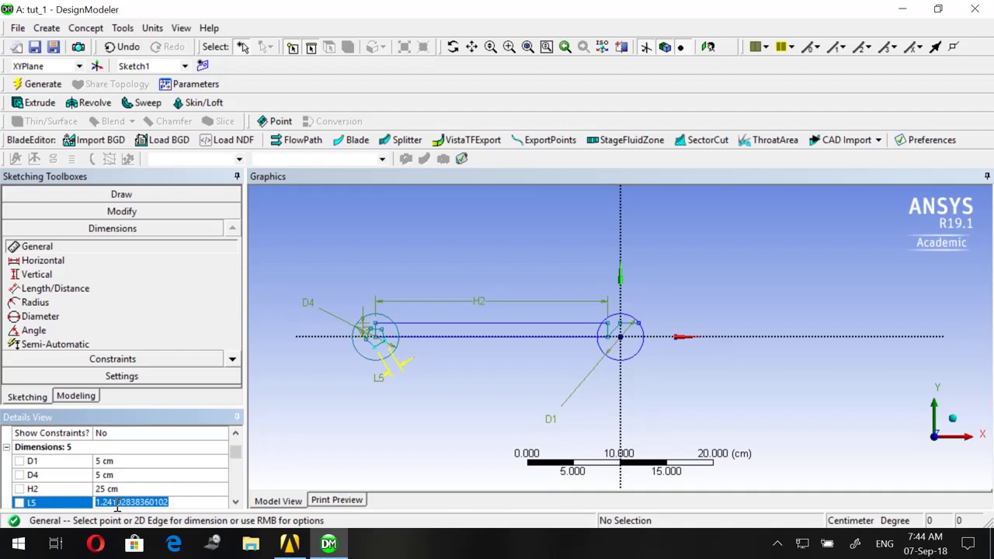
type("2")
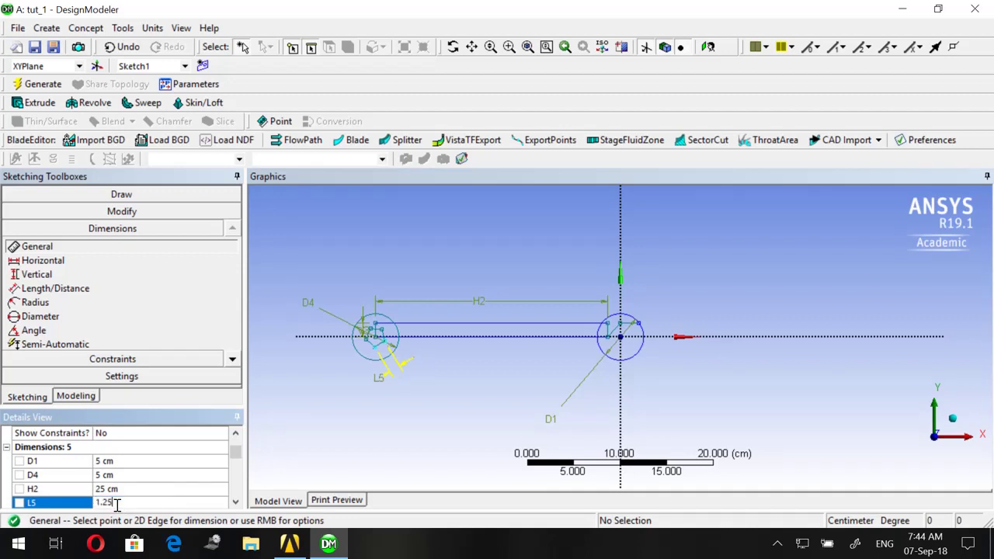
type("5")
key("Return")
Set the pentagon's edge length to 2 cm
left_click(130, 486)
type("2")
key("Return")
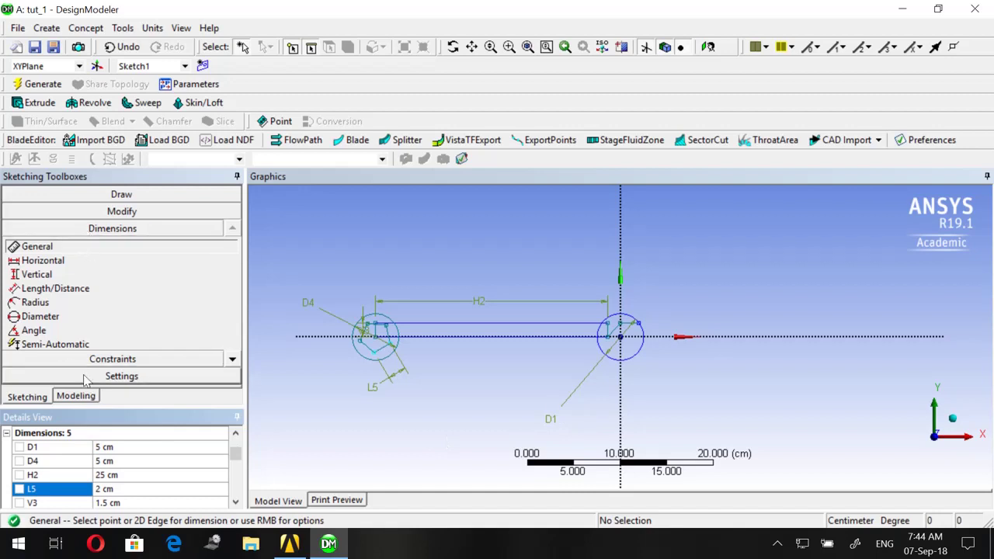
left_click(231, 362)
left_click(231, 362)
left_click(231, 362)
left_click(232, 362)
left_click(232, 361)
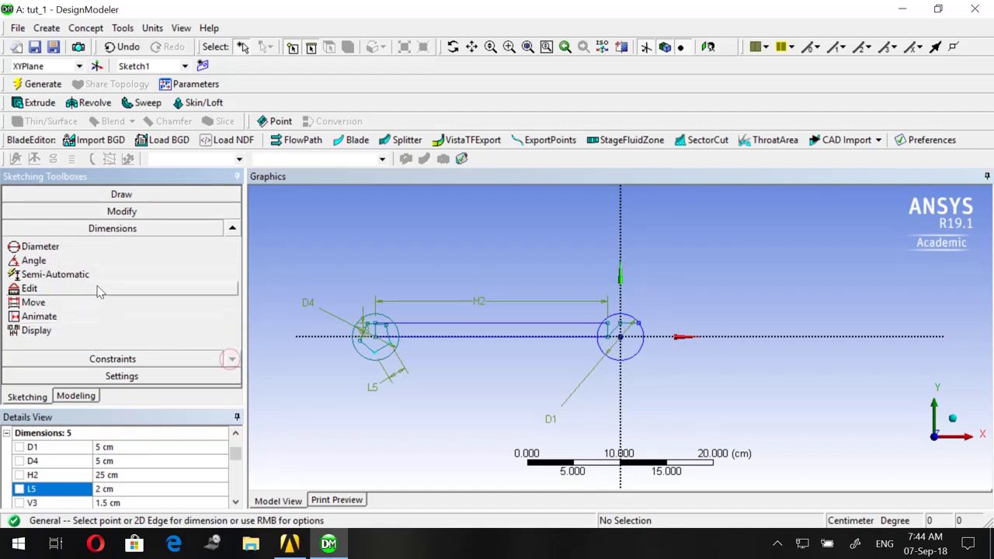
Start replicating the polyline's two edges and the rectangle's upper edge, using the plane origin as the paste handle
left_click(179, 211)
left_click(231, 342)
left_click(232, 343)
left_click(231, 343)
left_click(231, 342)
left_click(232, 342)
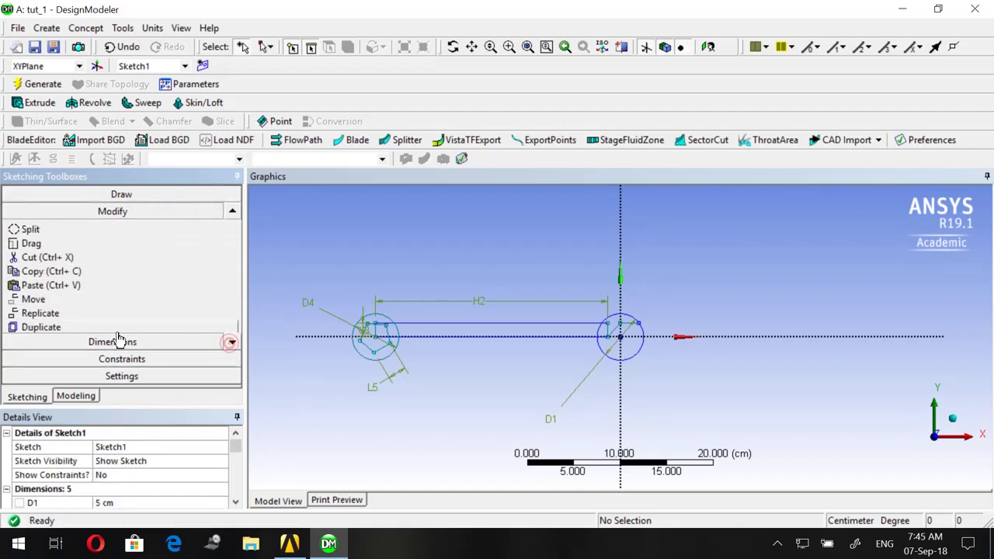
left_click(99, 313)
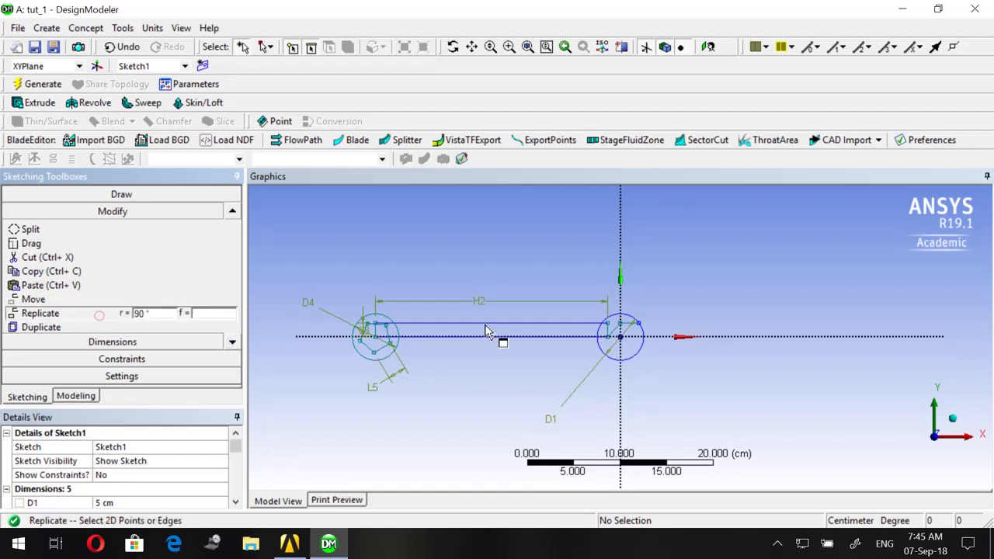
left_click(618, 334)
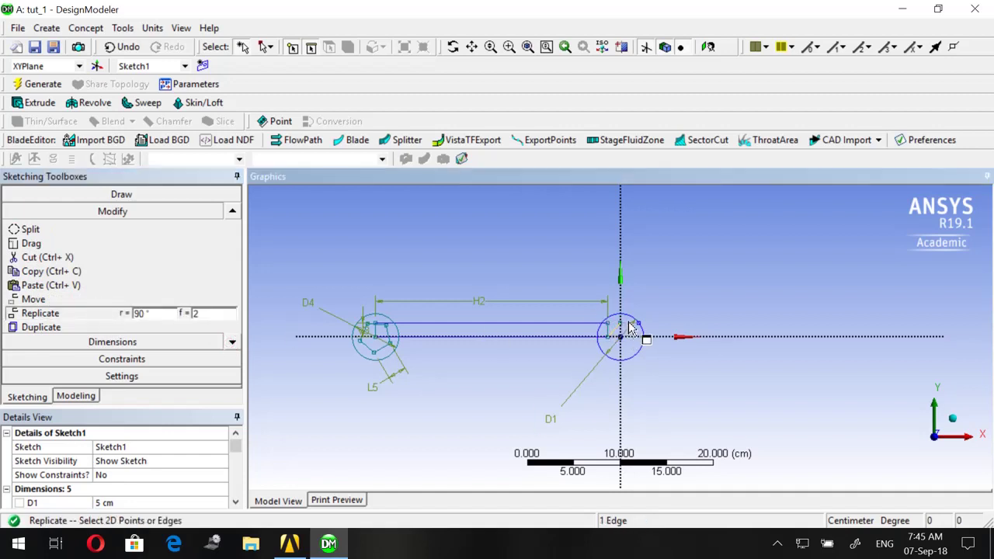
left_click(628, 328, "ctrl")
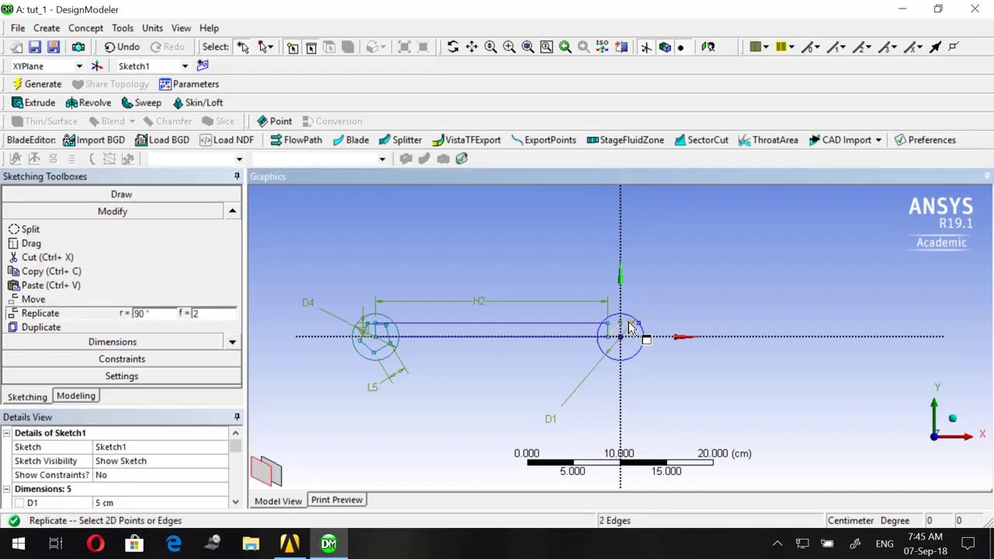
left_click(566, 323, "ctrl")
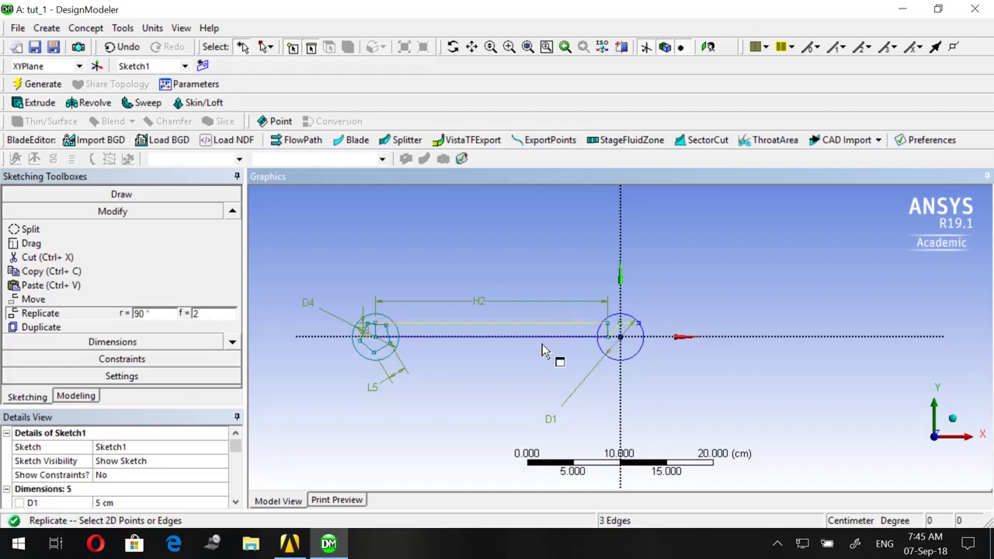
right_click(515, 372)
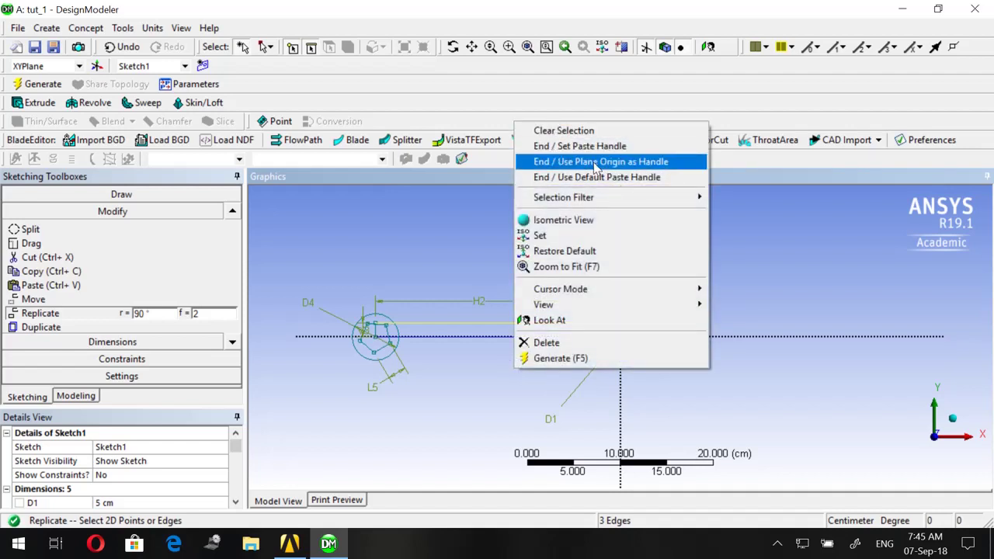
left_click(596, 167)
Flip the replicated edges vertically, place the copy at the plane origin and end the Replicate command
right_click(543, 258)
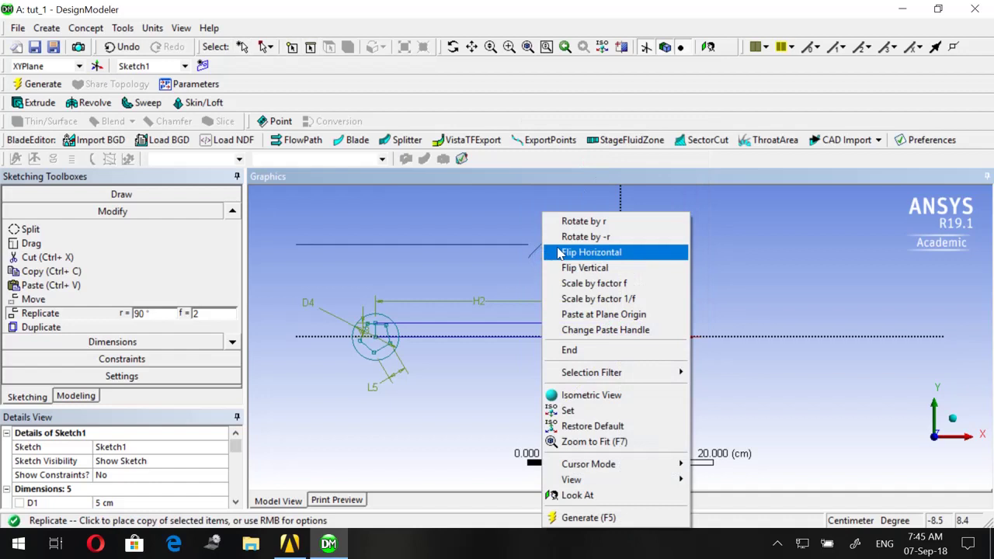
left_click(567, 268)
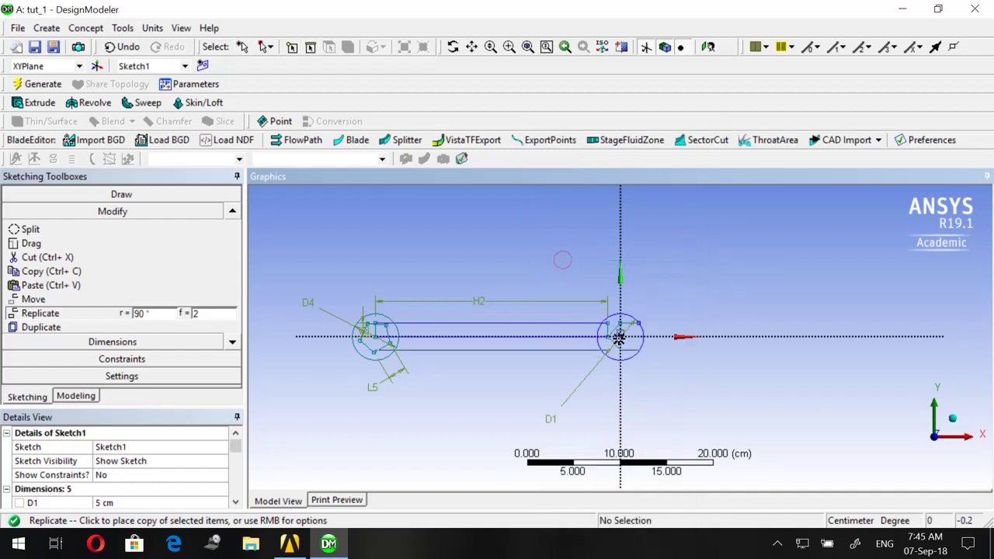
left_click(620, 337)
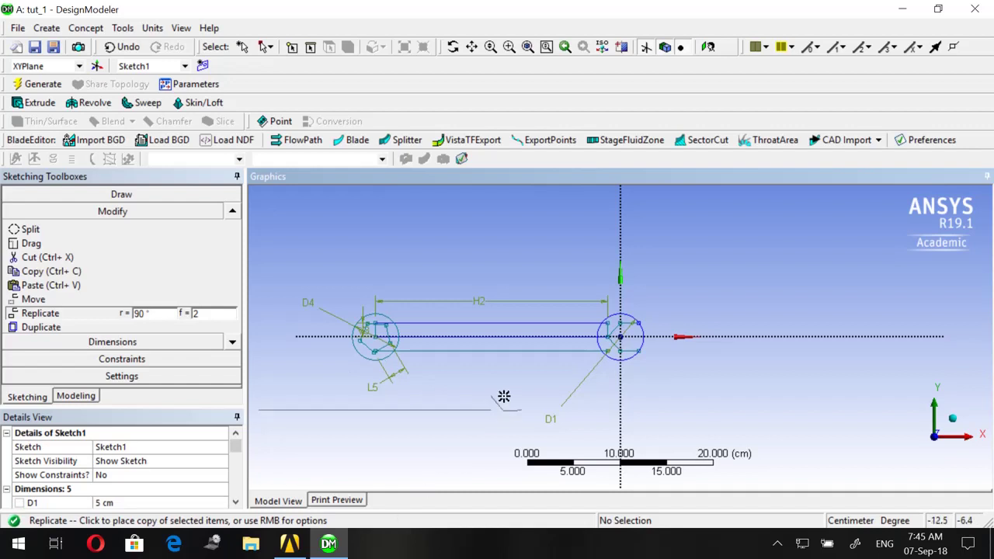
key("Escape")
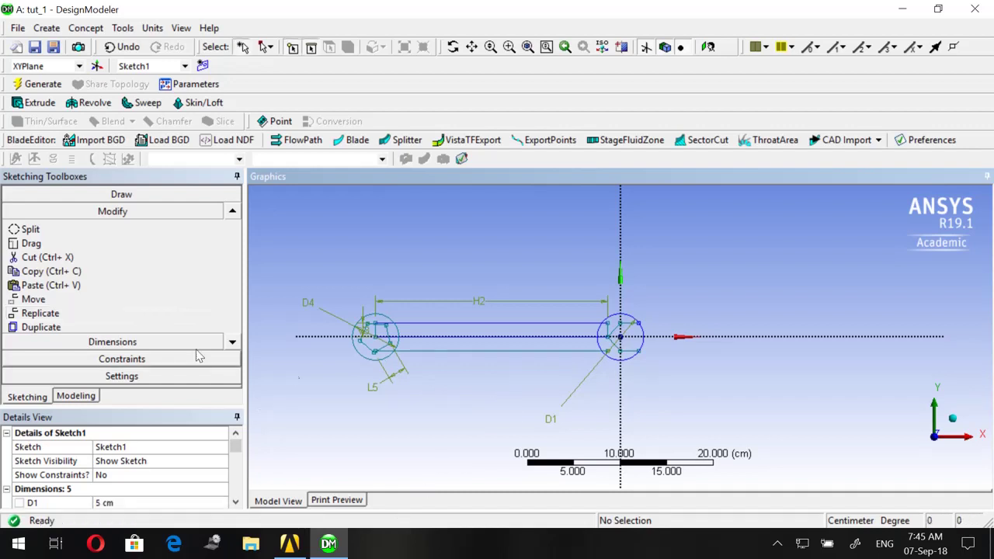
Trim the positive-X arc of the origin circle between the ends of the polyline and its mirrored copy
left_click(233, 212)
left_click(231, 212)
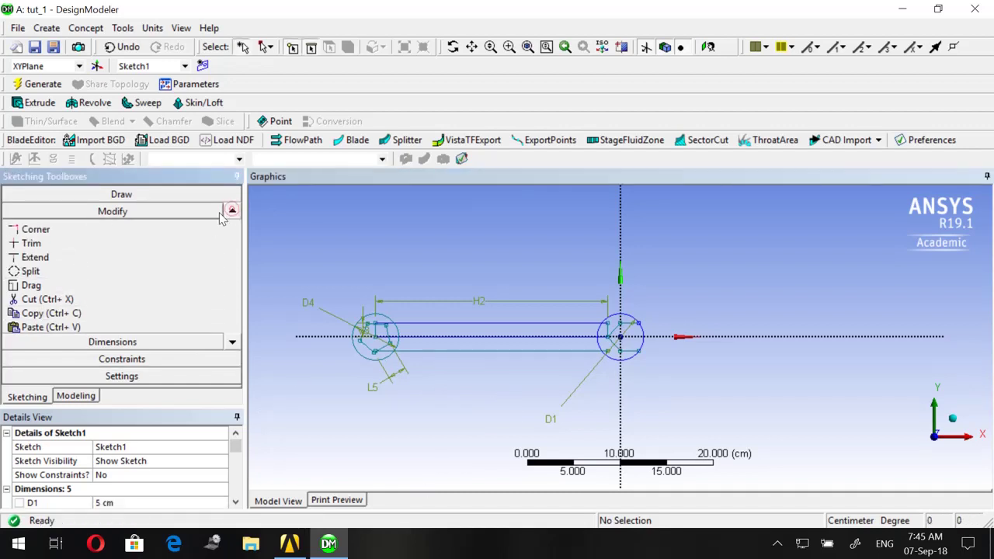
left_click(14, 243)
scroll(536, 326, "up", 3)
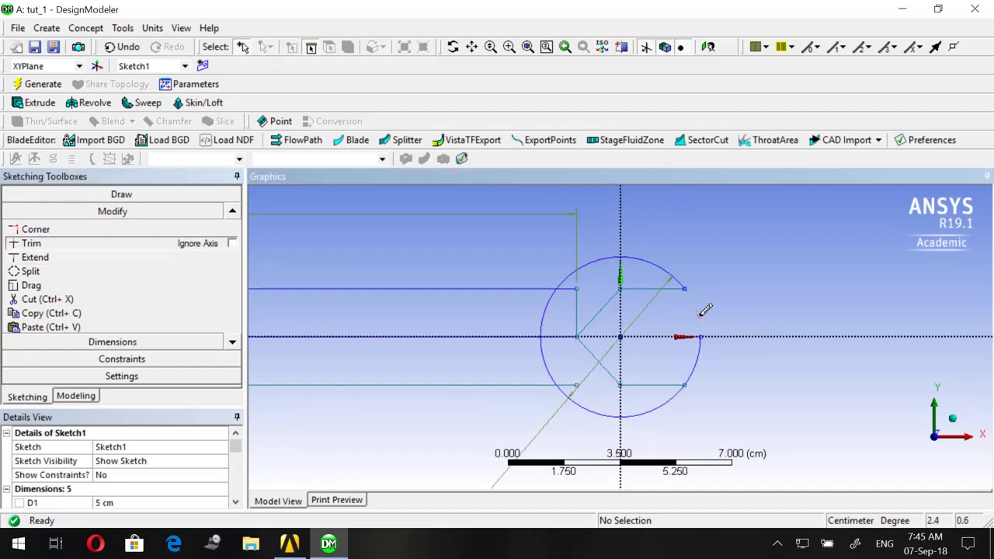
left_click(698, 349)
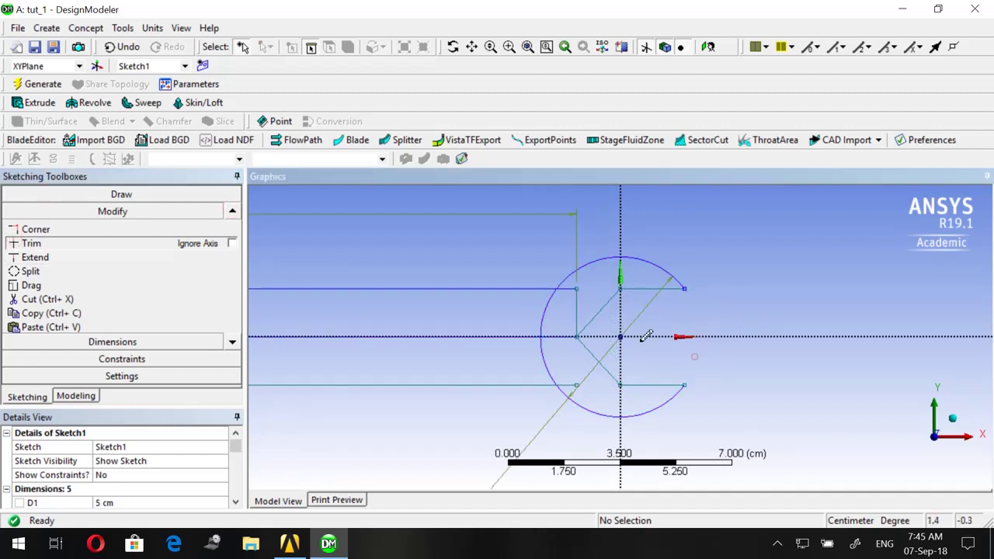
Trim the rectangle's end edge and long-line stubs inside the origin circle, plus the circle's arc between those lines
left_click(577, 302)
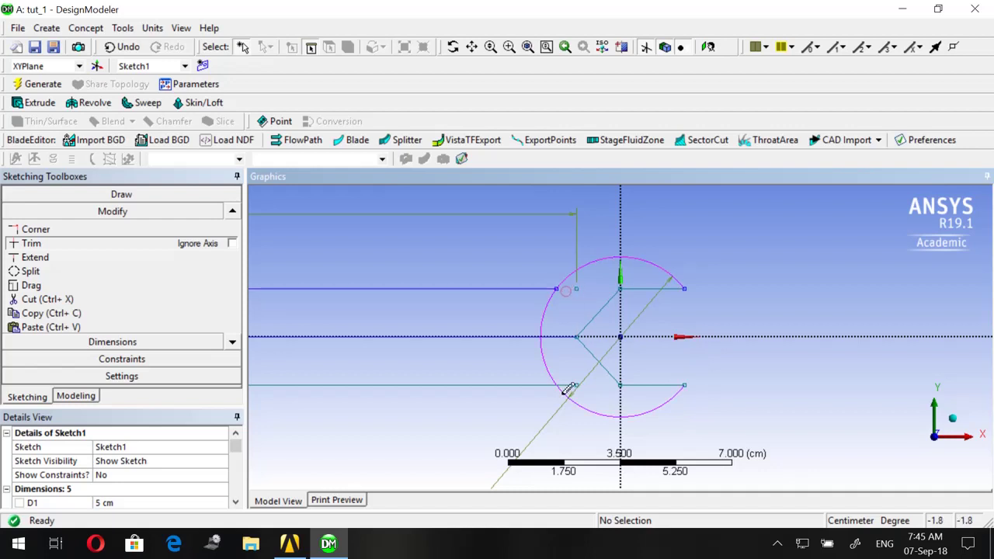
left_click(567, 382)
left_click(543, 315)
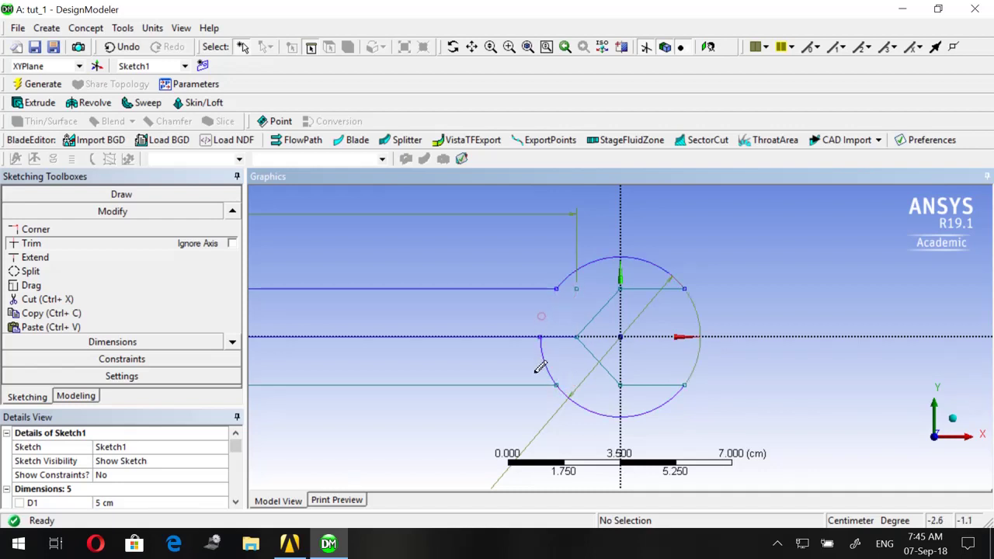
Trim the pentagon-end circle's arc between the two long lines and the axis-line edge inside that circle
scroll(435, 327, "down", 5)
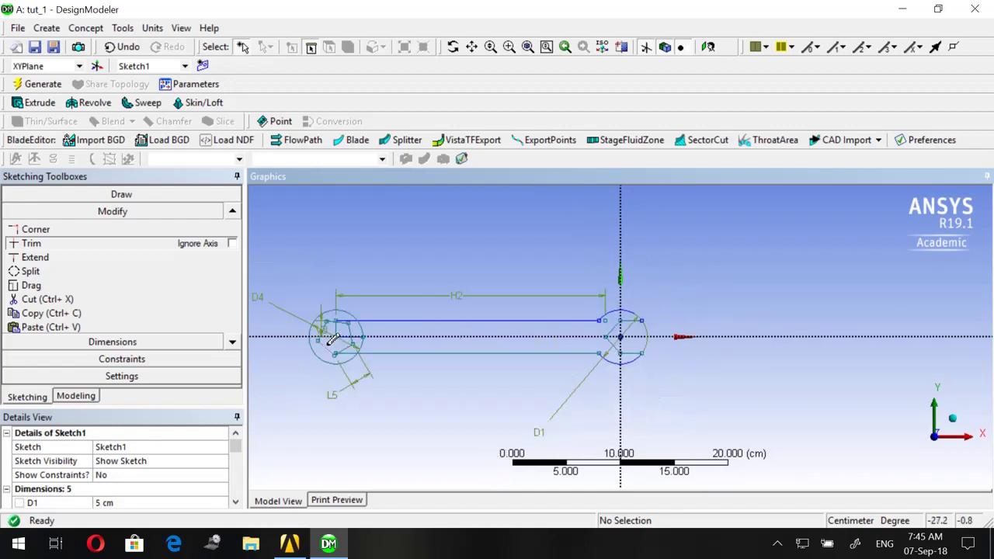
scroll(324, 332, "down", 2)
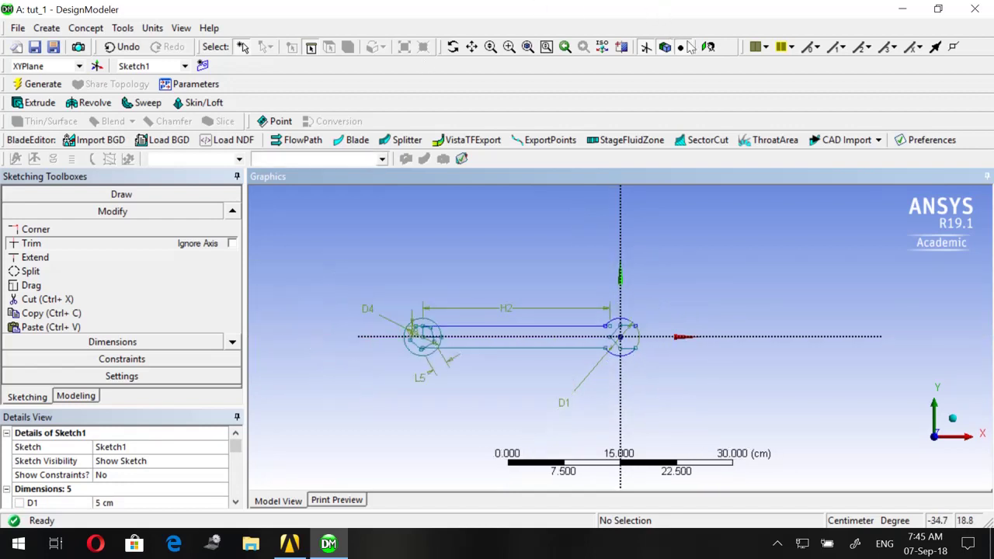
left_click(509, 46)
mouse_move(335, 260)
left_mouse_down()
mouse_move(475, 425)
mouse_move(513, 443)
left_mouse_up()
scroll(657, 277, "up", 2)
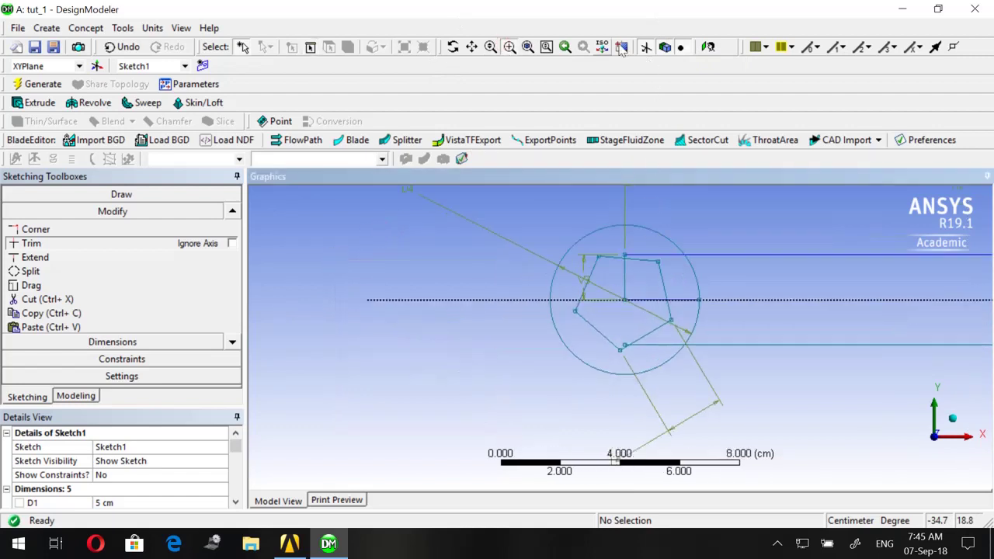
scroll(644, 231, "up", 2)
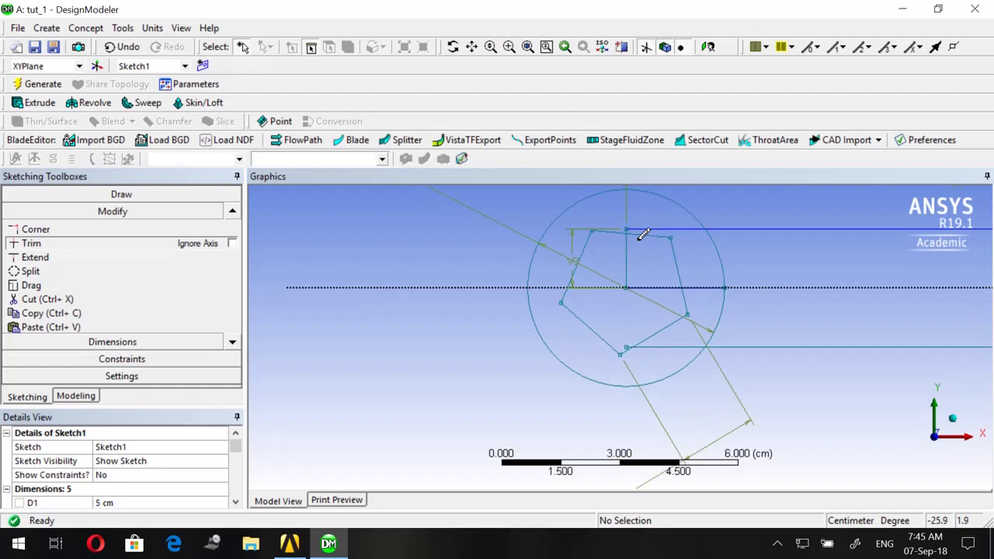
left_click(722, 307)
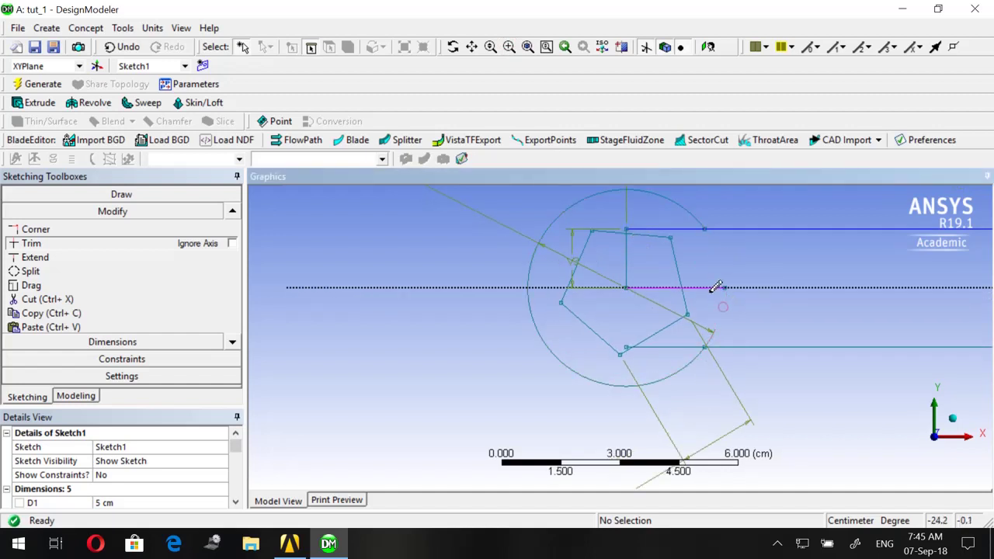
left_click(709, 286)
Trim the lower and upper long-line portions and the vertical end edge inside the pentagon-end circle
scroll(661, 342, "up", 5)
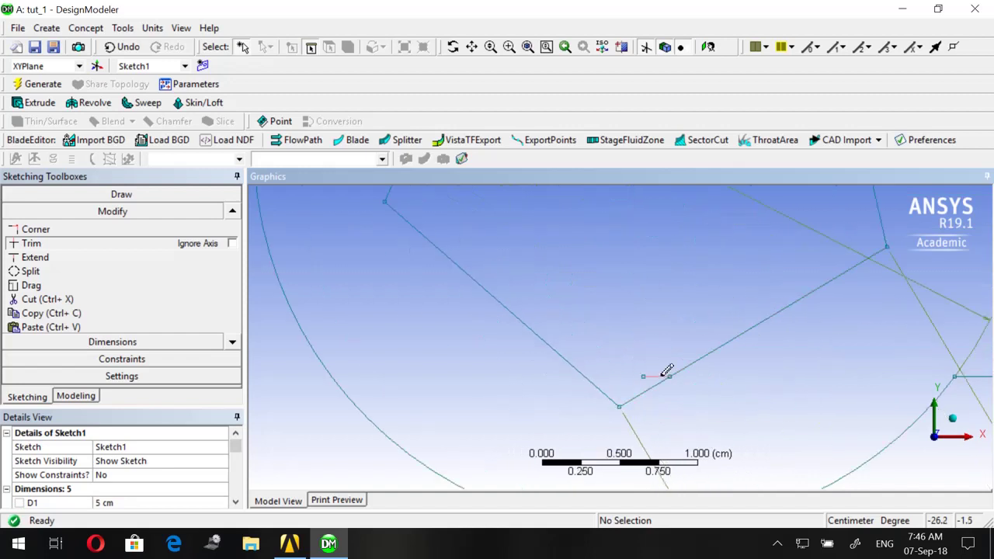
scroll(659, 371, "down", 5)
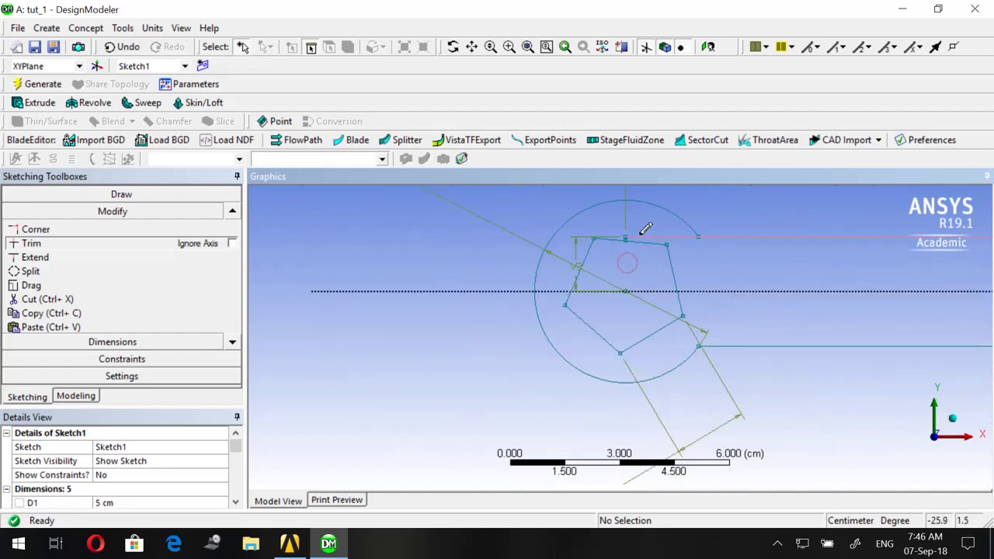
left_click(646, 229)
scroll(645, 228, "up", 3)
scroll(644, 229, "down", 2)
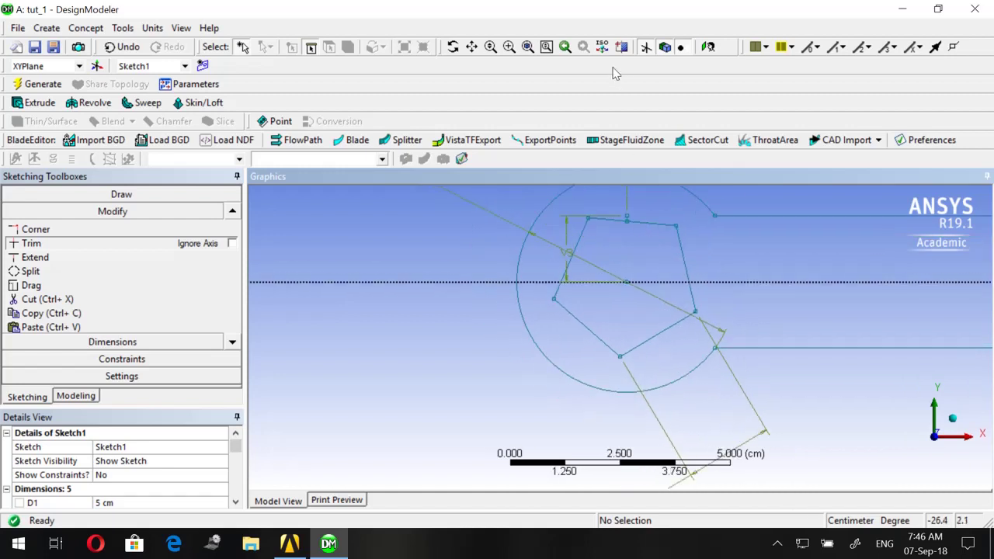
Trim the short vertical stub left above the pentagon's upper edge
left_click(507, 50)
left_click_drag(602, 214, 667, 251)
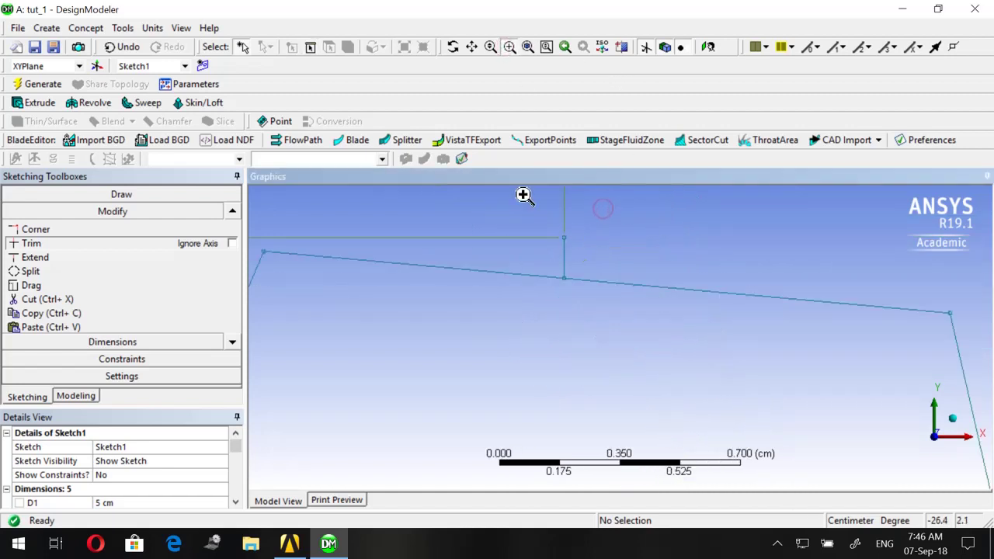
left_click(571, 248)
scroll(649, 289, "down", 10)
scroll(803, 400, "down", 5)
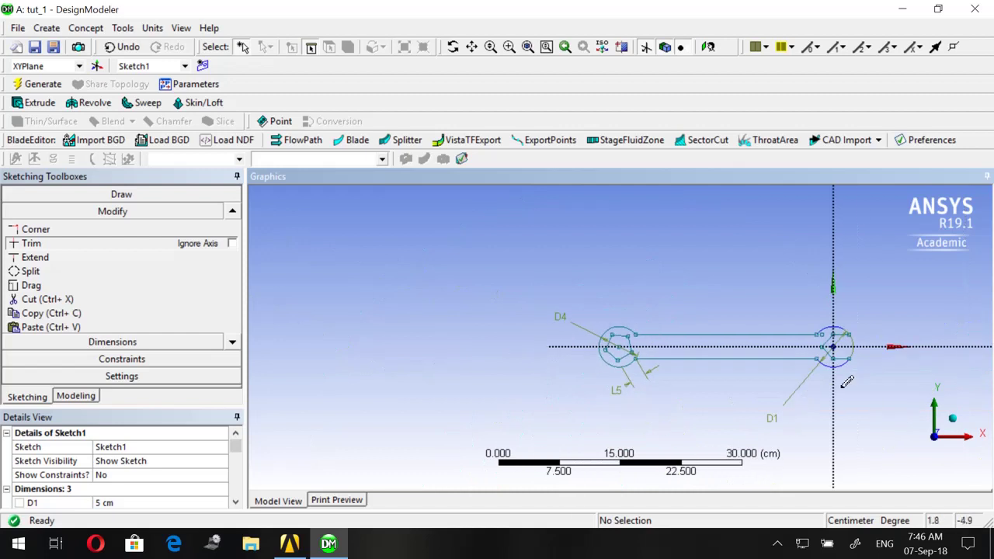
Fillet both junctions between the pentagon-end circle and the long handle lines with a 1.75 cm radius
scroll(828, 323, "up", 2)
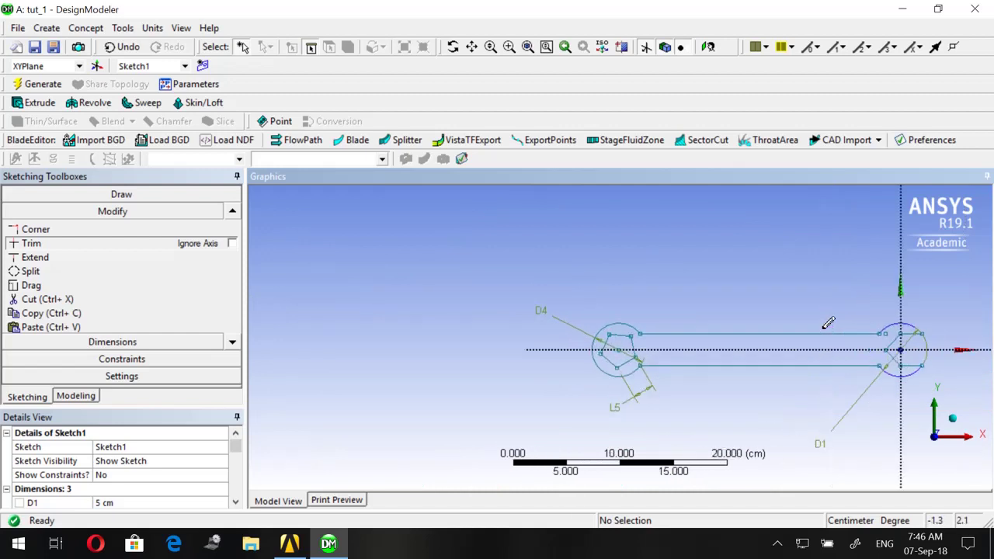
left_click(528, 46)
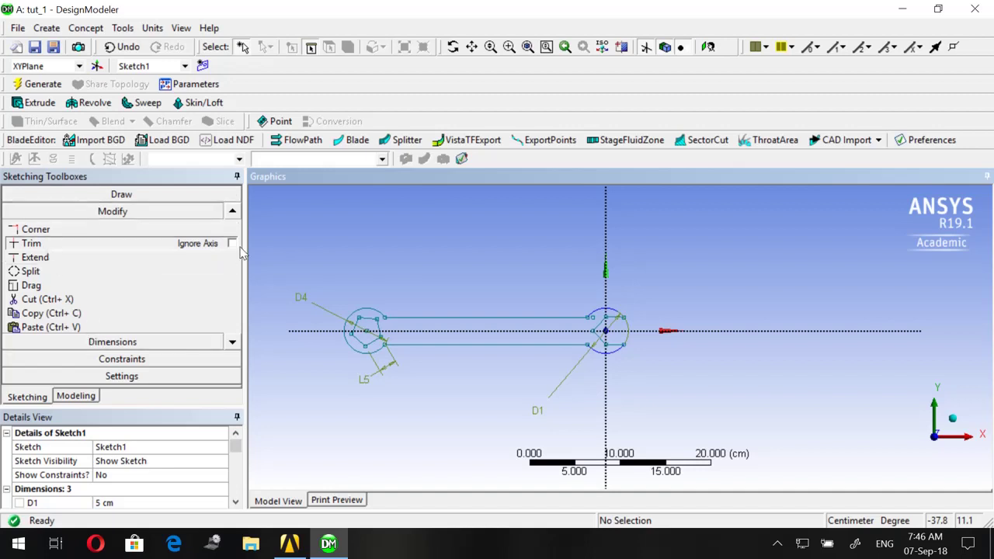
left_click(231, 212)
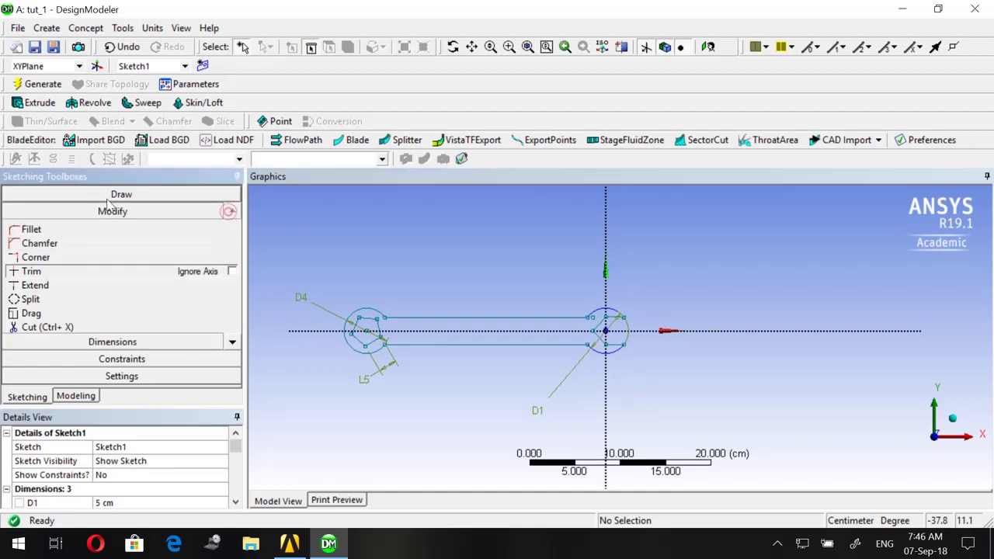
left_click(48, 229)
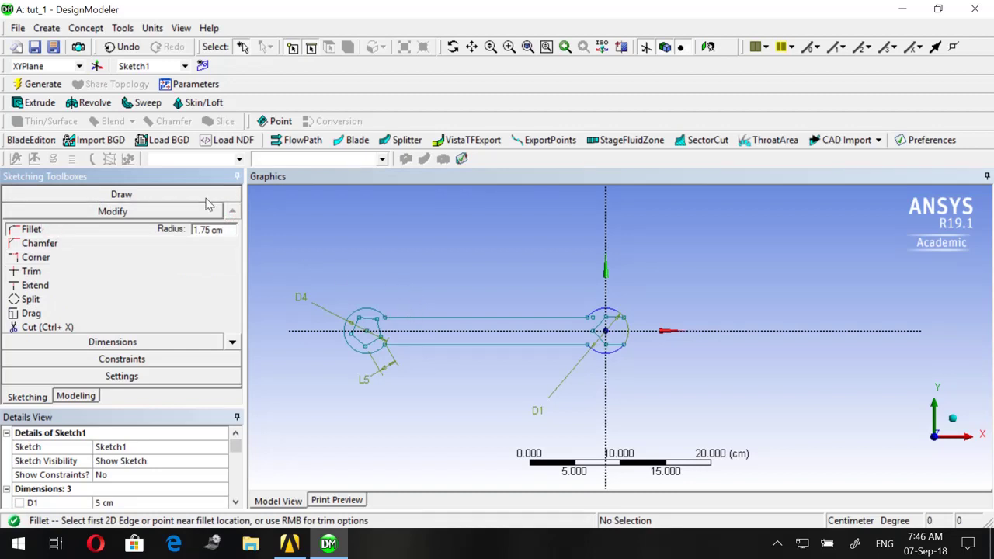
left_click(390, 318)
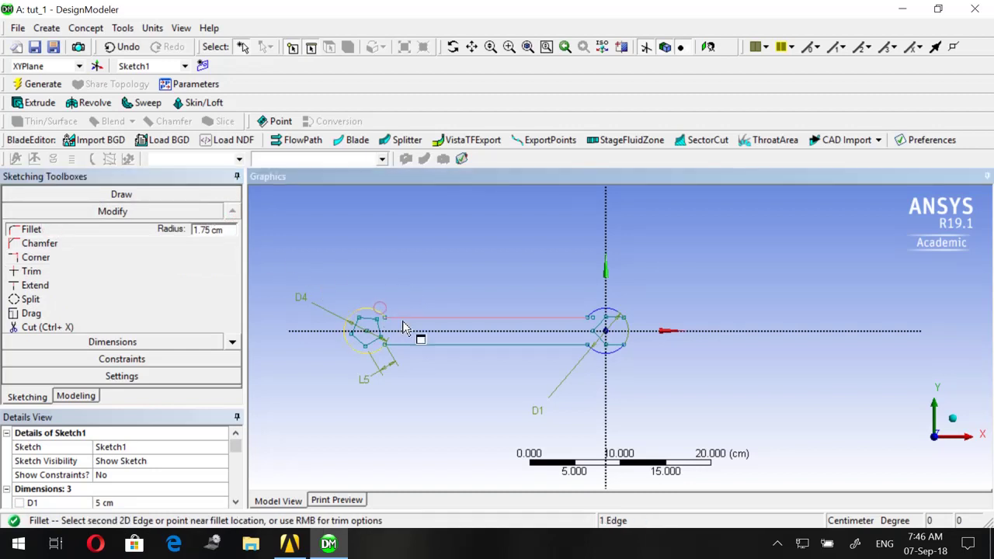
left_click(404, 323)
left_click(378, 351)
left_click(414, 346)
Fillet both junctions between the origin circle's arcs and the long handle lines with a 1.75 cm radius
scroll(509, 326, "up", 5)
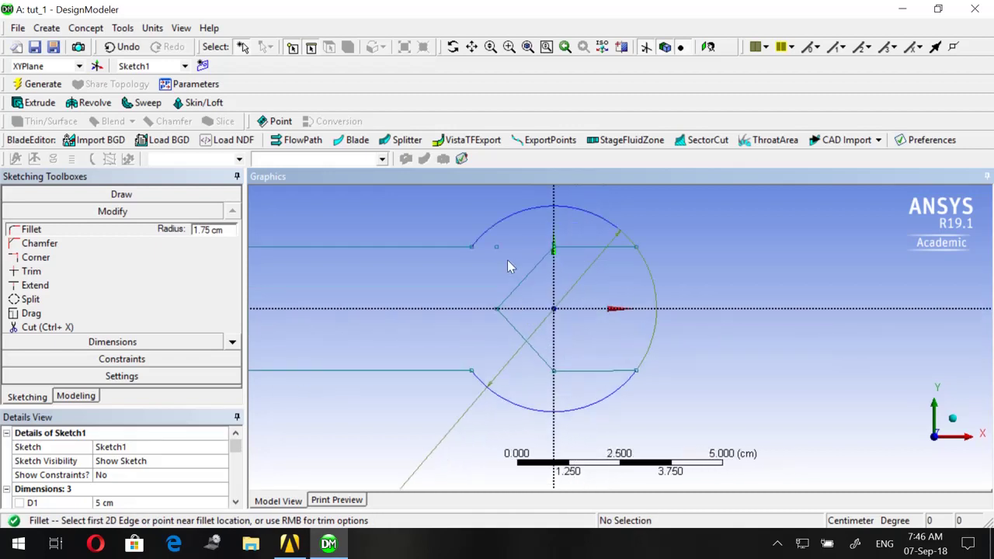
left_click(489, 233)
left_click(421, 246)
left_click(443, 372)
left_click(504, 398)
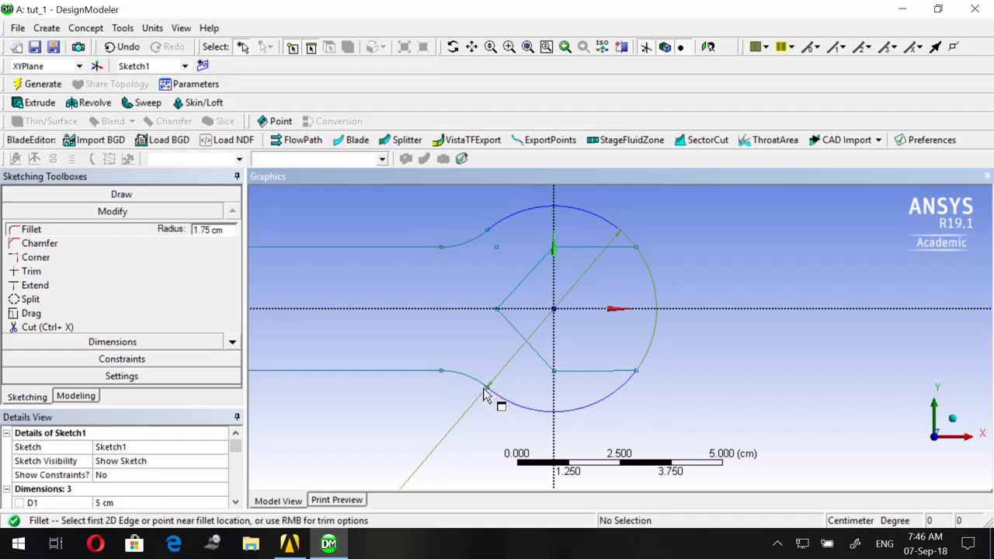
scroll(535, 358, "down", 5)
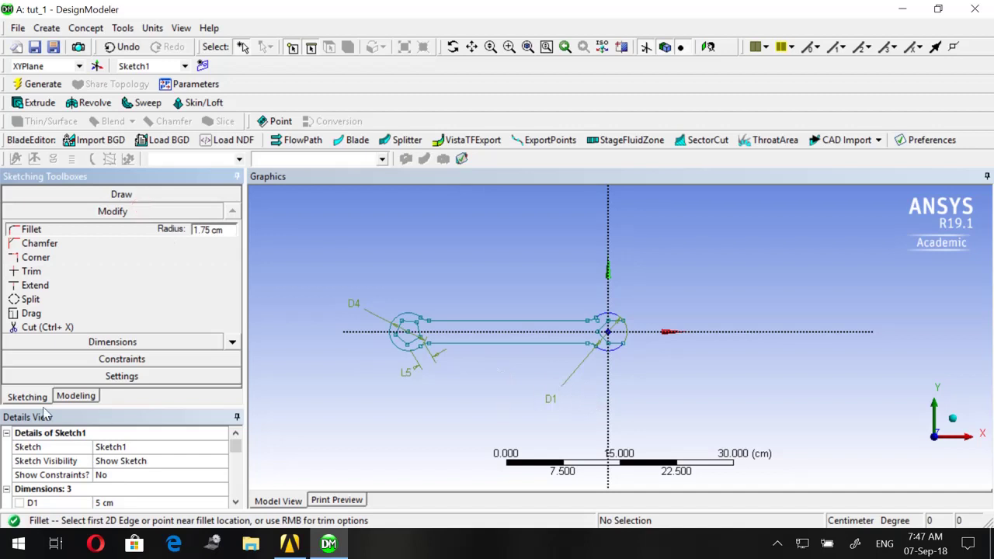
Delete the dimensions D1, L5 and D4 from the sketch
left_click(82, 342)
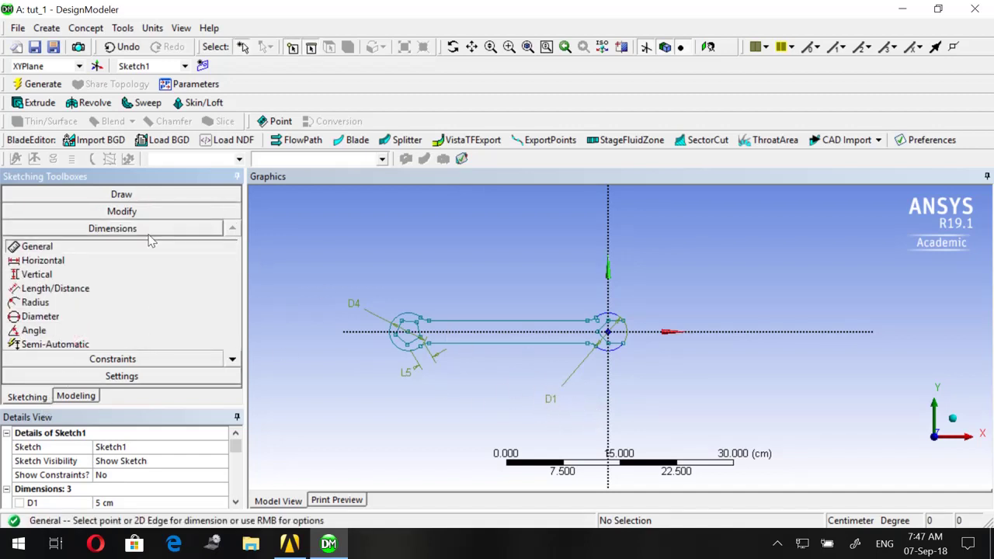
left_click(110, 210)
left_click(549, 400)
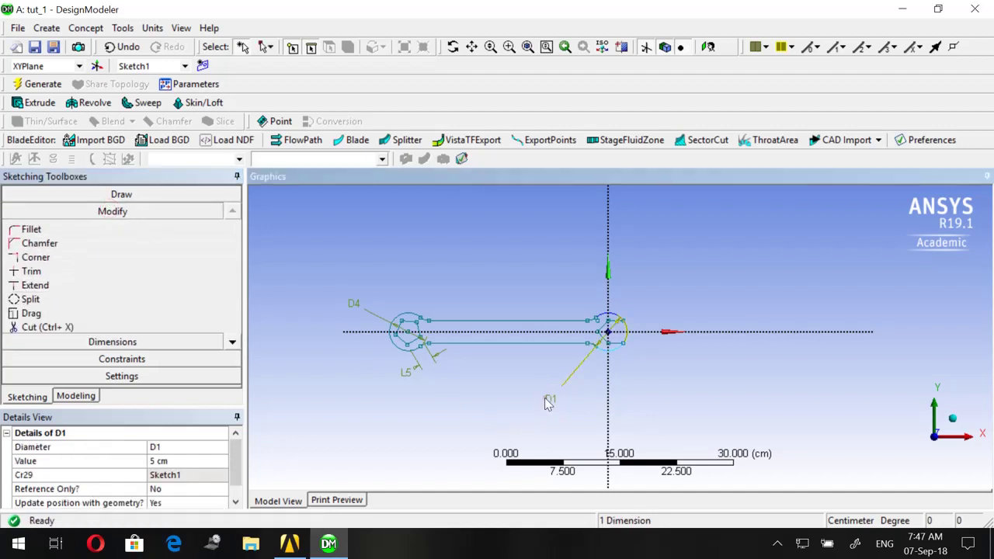
key("Delete")
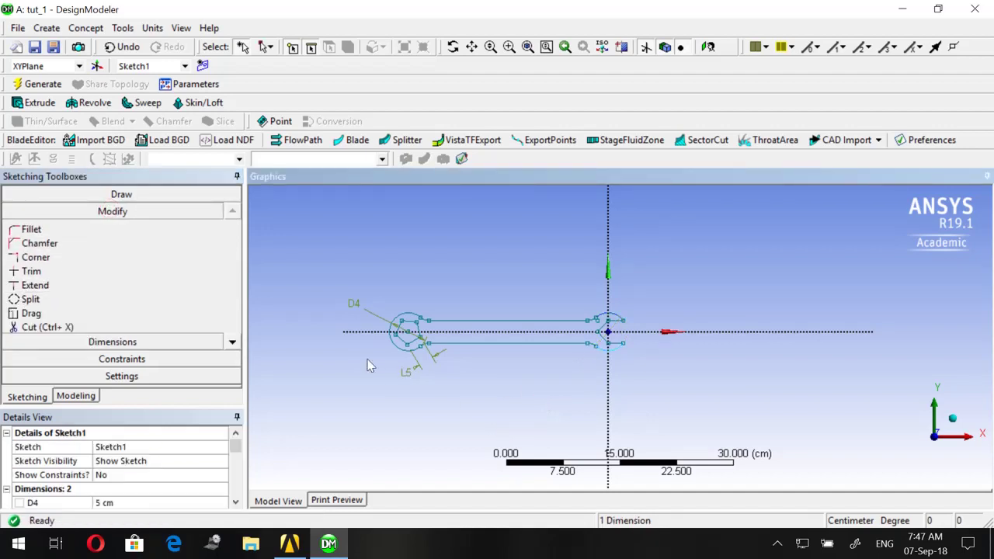
left_click(407, 372)
key("Delete")
left_click(352, 299)
key("Delete")
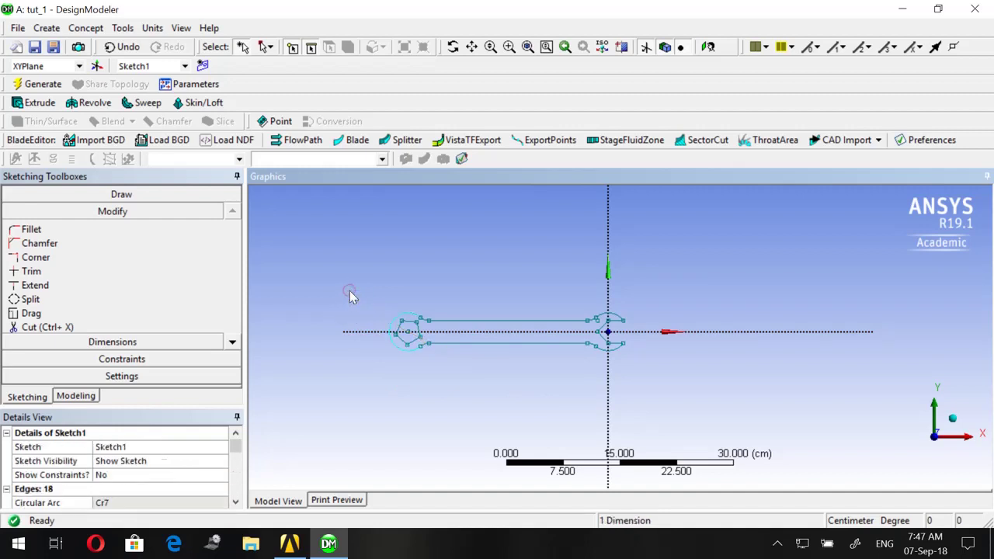
Draw a rectangle about 14 cm by 0.54 cm inside the handle, with its lower edge on the horizontal axis
scroll(377, 328, "up", 1)
left_click(712, 46)
left_click(386, 426)
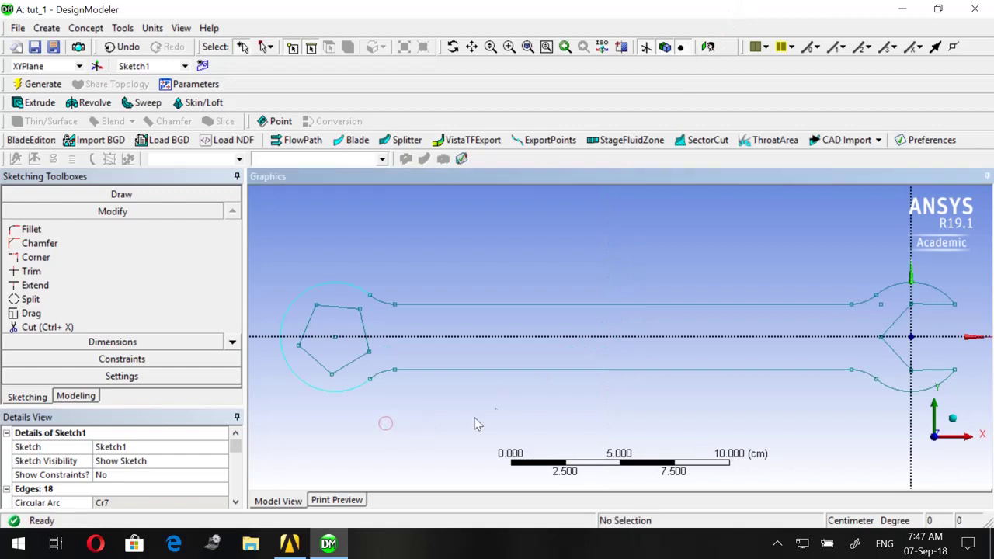
left_click(99, 194)
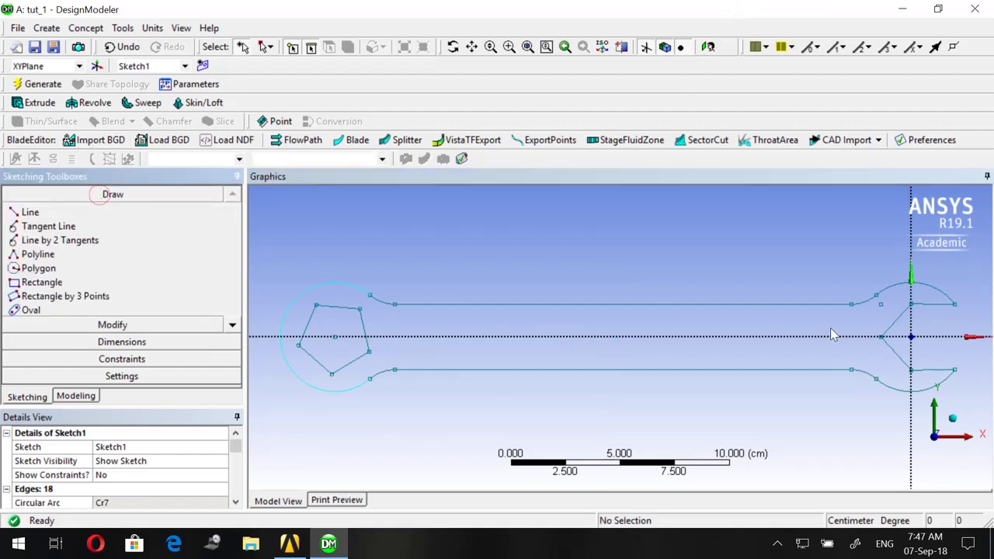
scroll(830, 332, "down", 1)
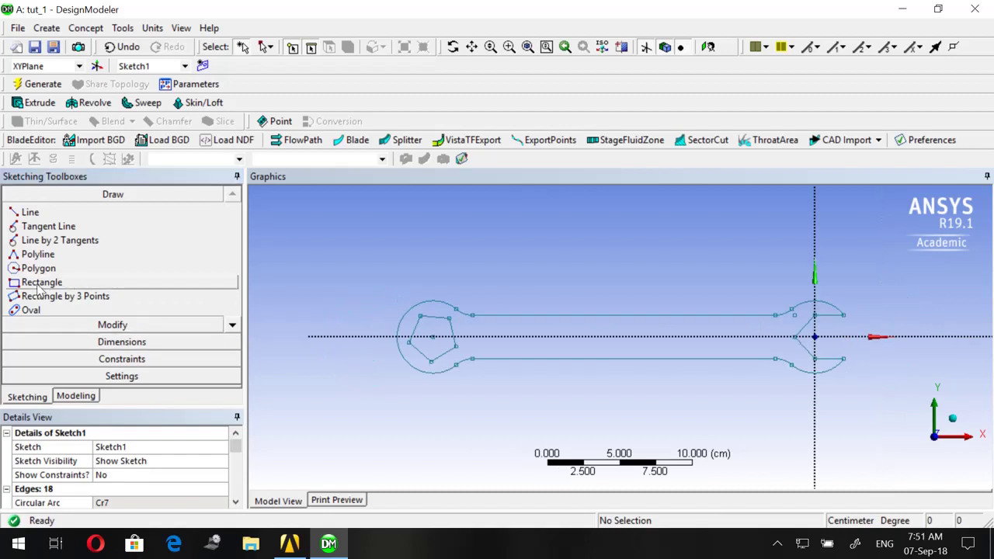
left_click(38, 284)
scroll(543, 315, "up", 1)
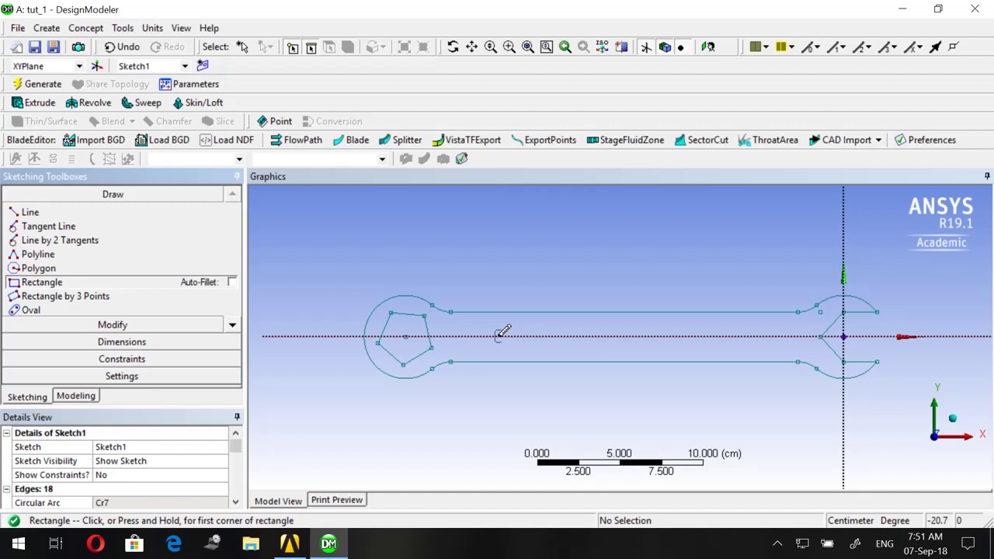
left_click(499, 336)
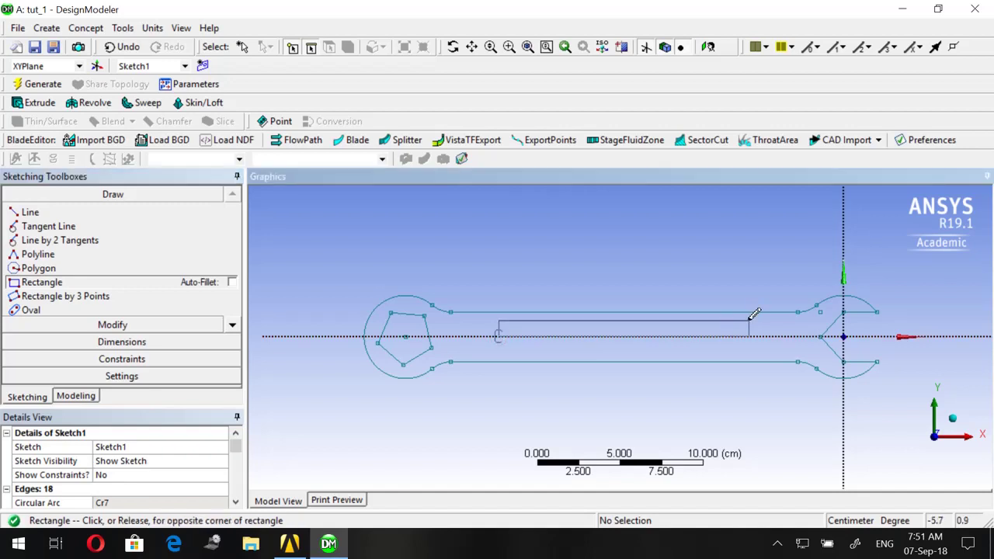
left_click(730, 330)
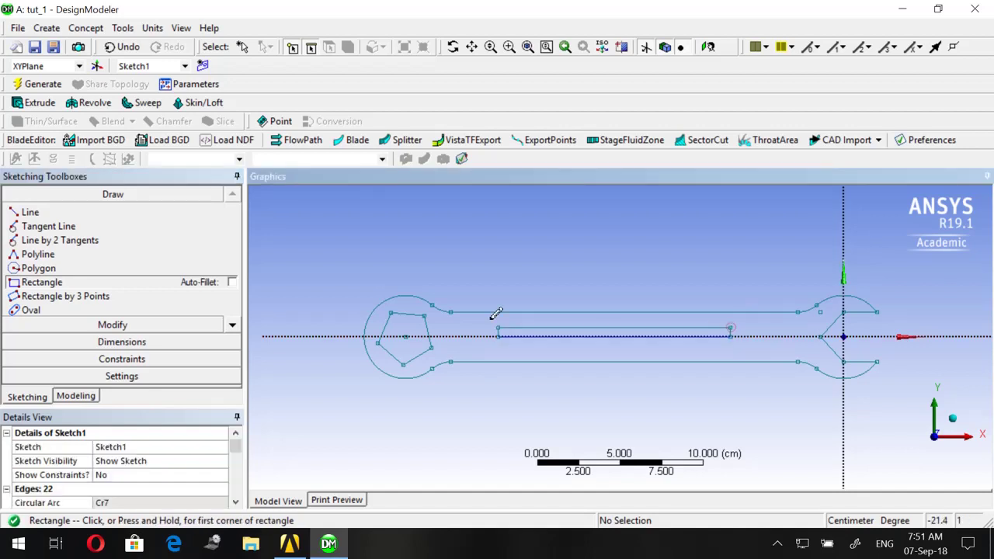
Dimension the new rectangle's horizontal length and vertical height
left_click(107, 346)
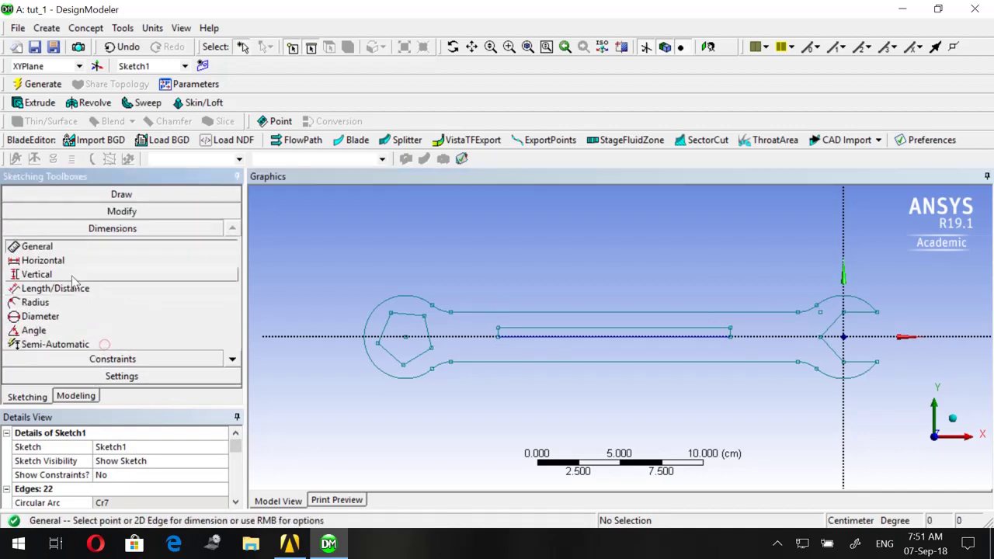
left_click(608, 332)
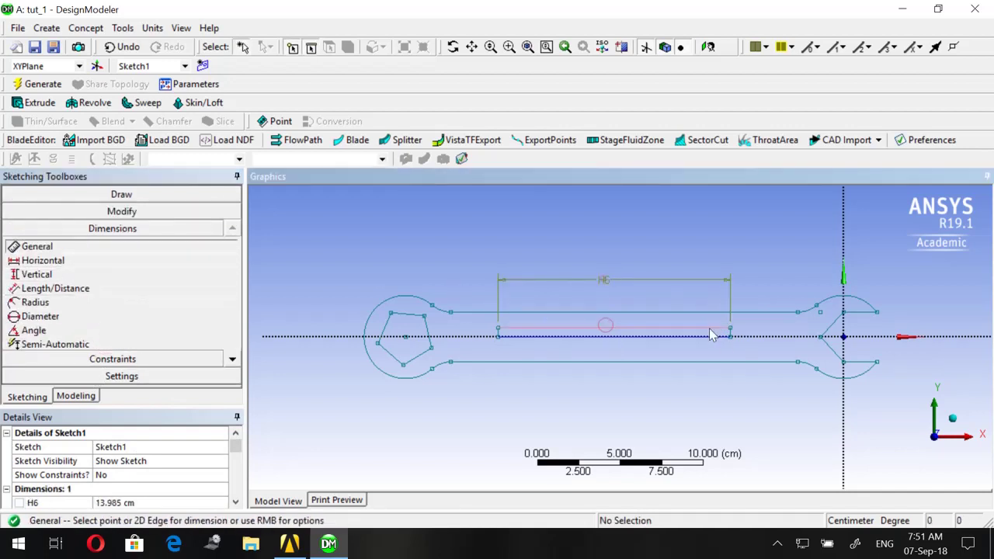
scroll(739, 340, "up", 2)
left_click(790, 334)
left_click(804, 317)
scroll(147, 498, "down", 1)
scroll(145, 489, "up", 1)
Set the rectangle's height (V7) to 0.5 cm and its length (H6) to 15 cm
left_click(139, 474)
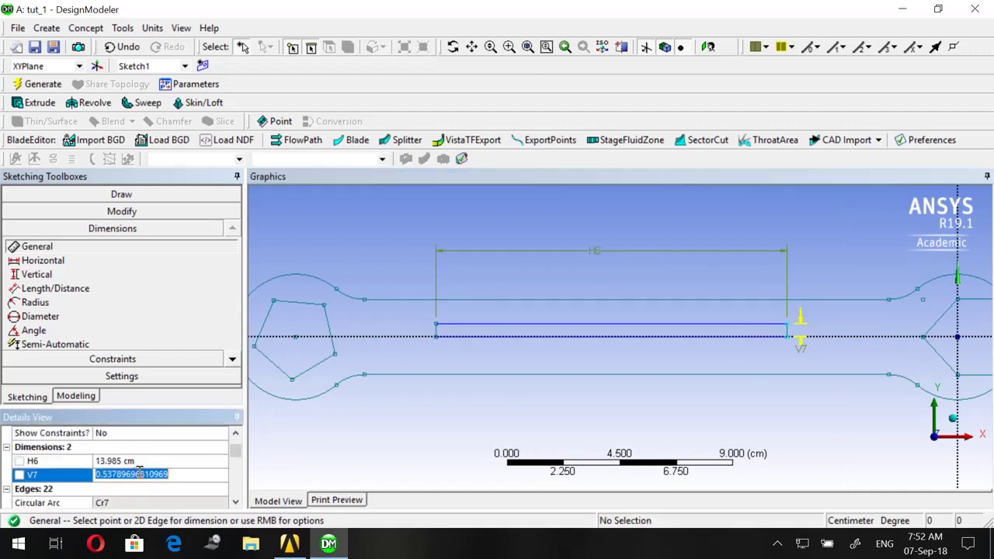
type("13.98")
type("5")
key("Return")
left_click(134, 461)
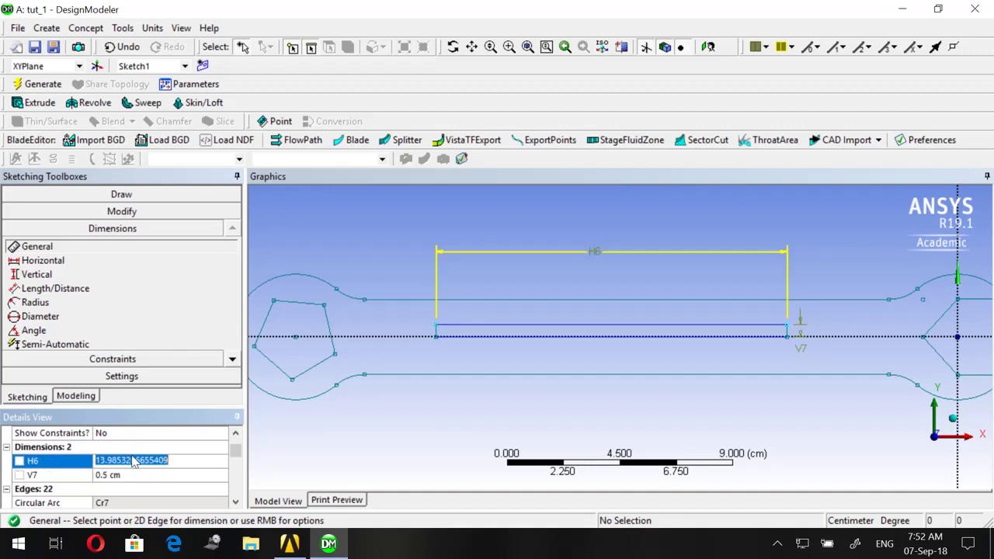
type("15")
key("Return")
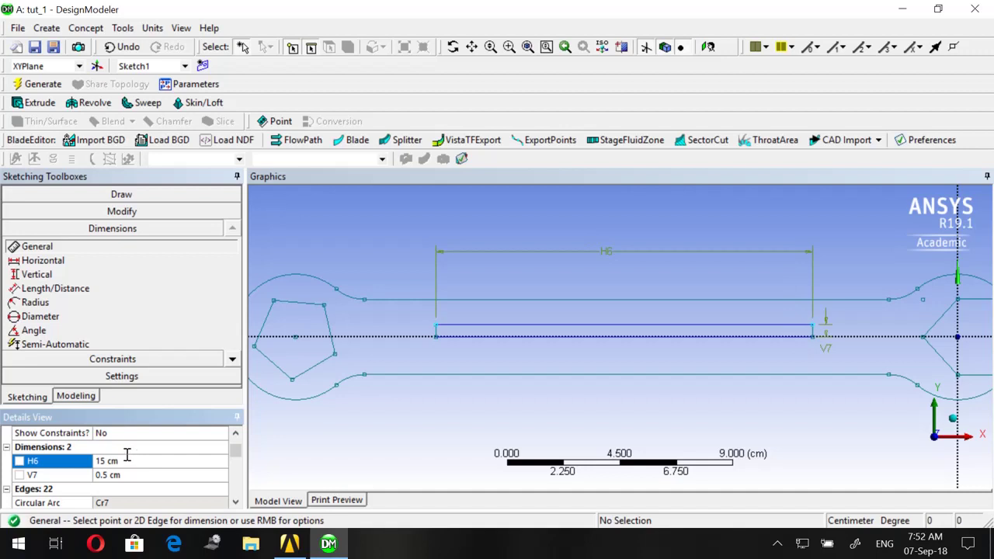
left_click(523, 345)
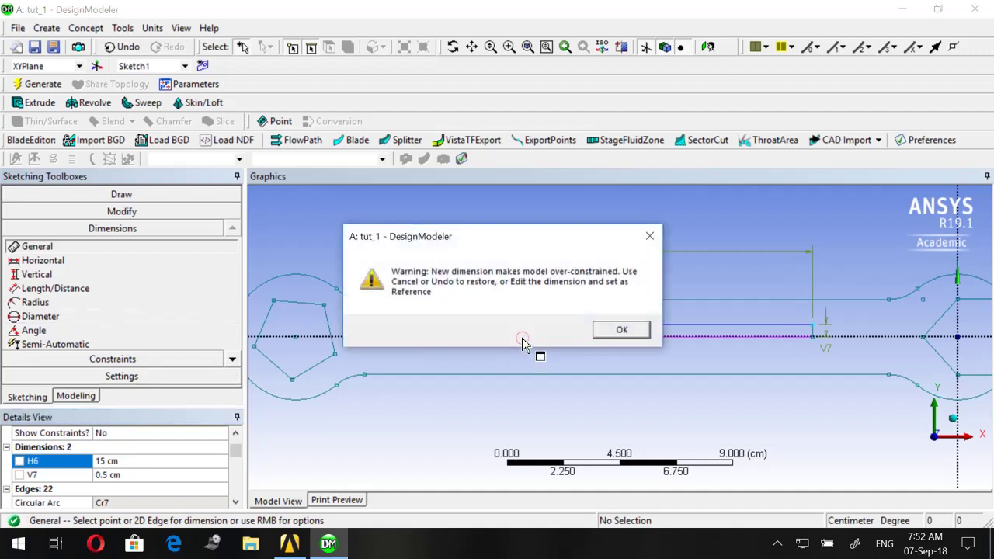
left_click(610, 336)
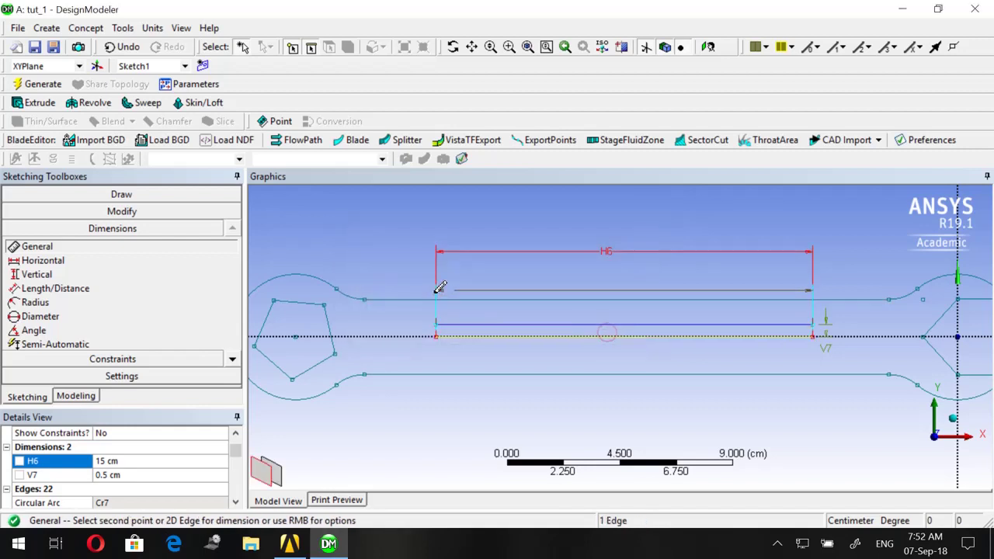
right_click(409, 263)
left_click(440, 214)
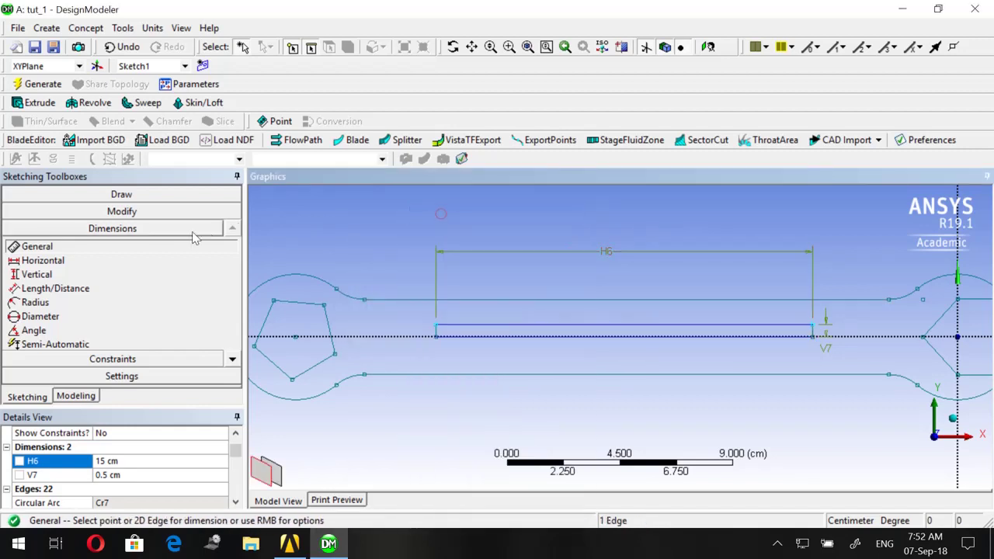
Delete the handle rectangle's lower edge lying on the horizontal axis
left_click(121, 195)
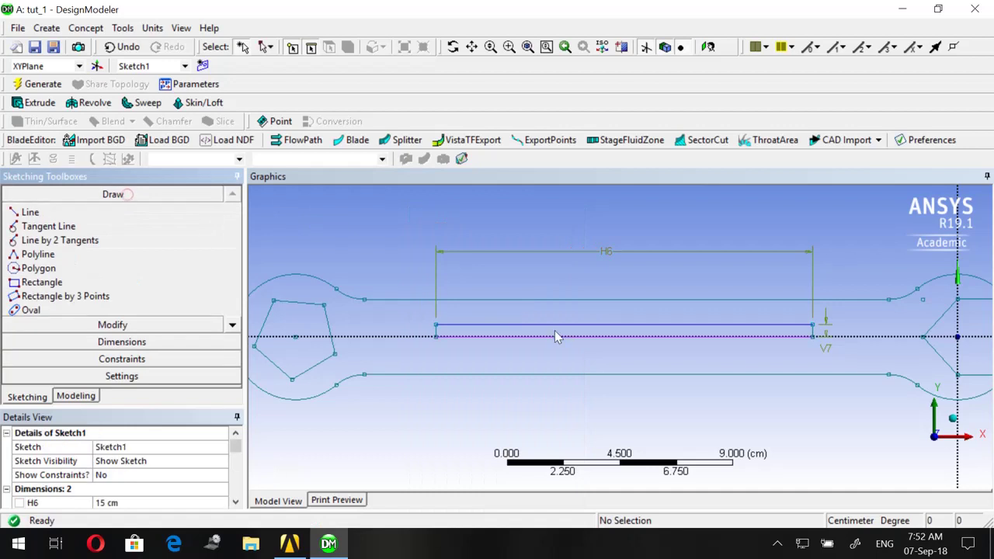
left_click(558, 336)
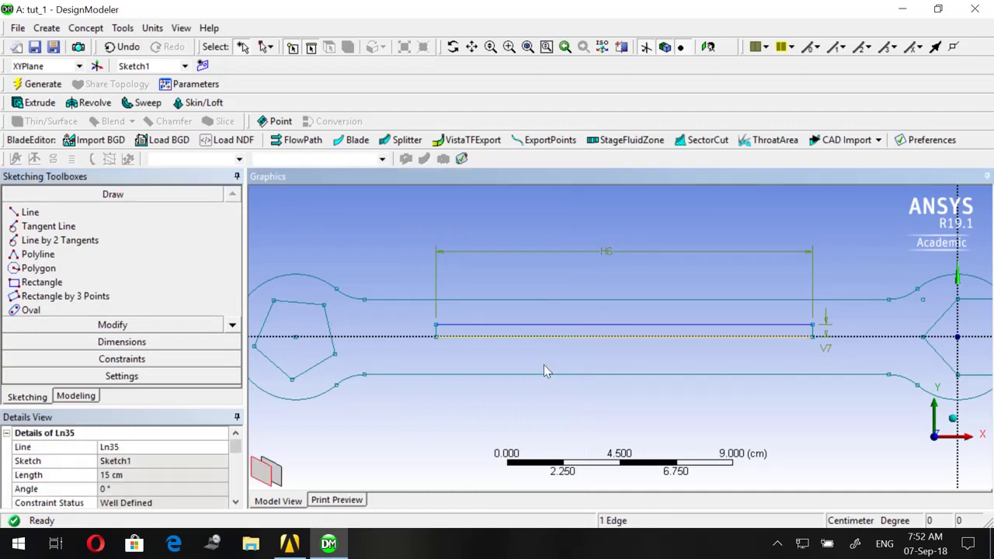
left_click(544, 365)
right_click(374, 227)
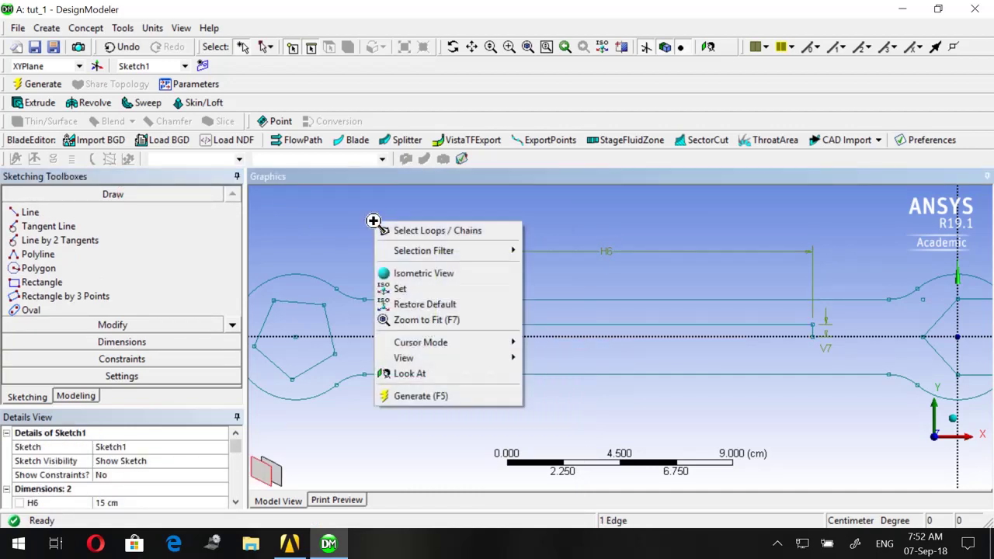
mouse_move(390, 360)
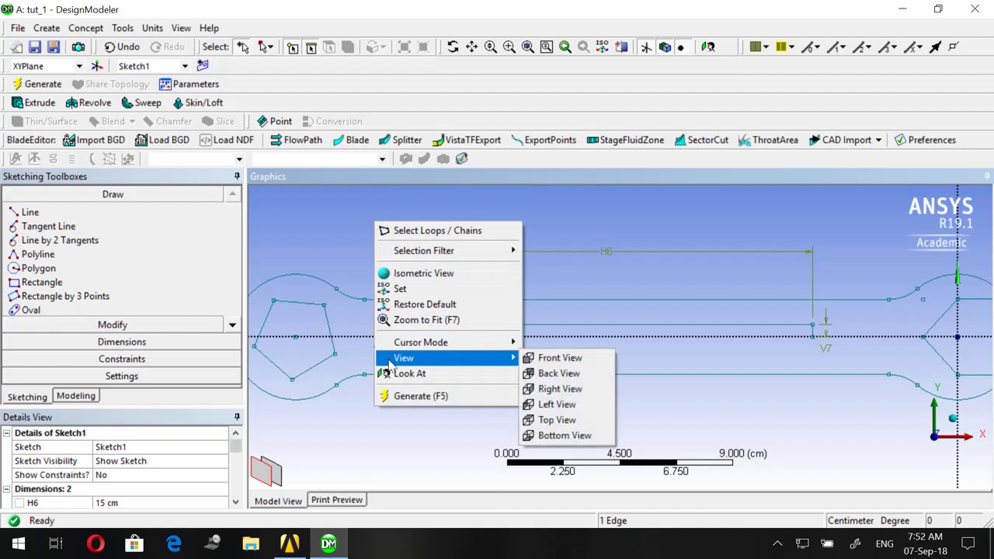
Start replicating the rectangle's upper edge and two short side edges, using the plane origin as the paste handle
left_click(112, 326)
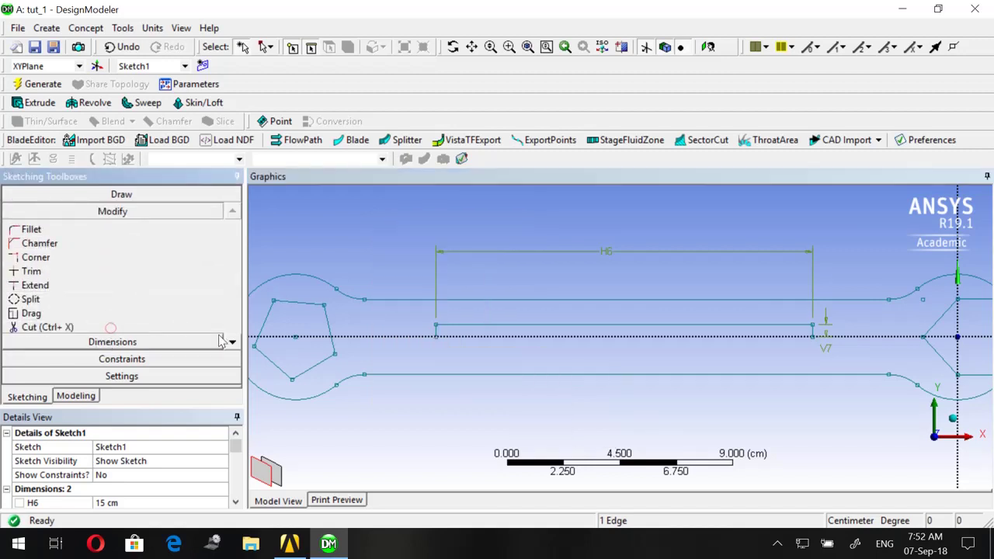
left_click(232, 342)
left_click(232, 343)
left_click(231, 342)
left_click(231, 343)
left_click(232, 343)
left_click(116, 315)
scroll(524, 365, "up", 3)
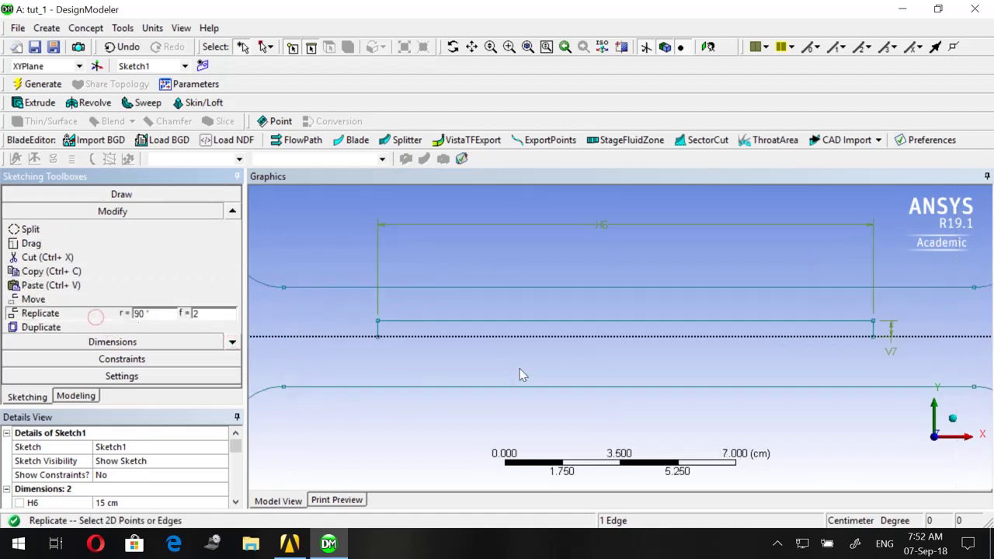
left_click(529, 320)
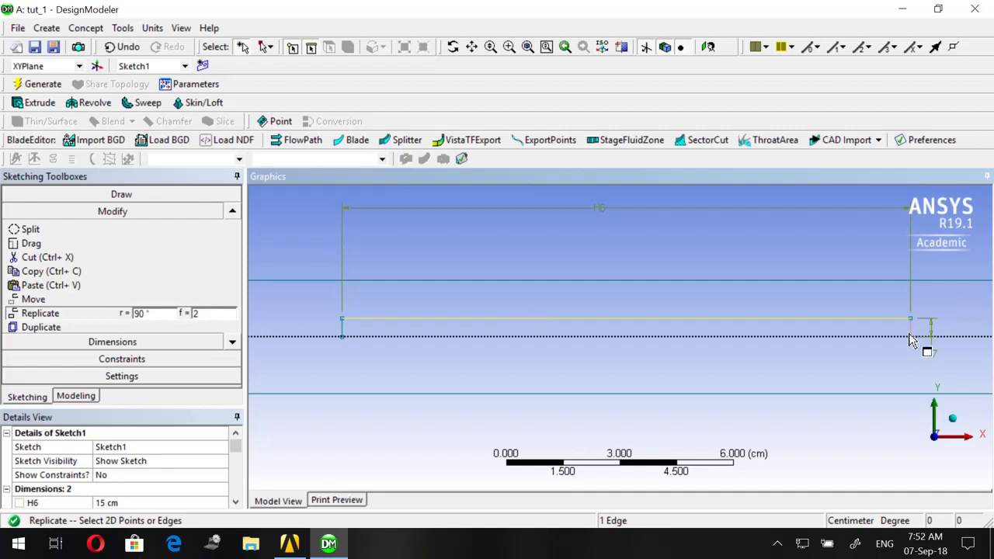
left_click(342, 328, "ctrl")
right_click(432, 249)
left_click(493, 290)
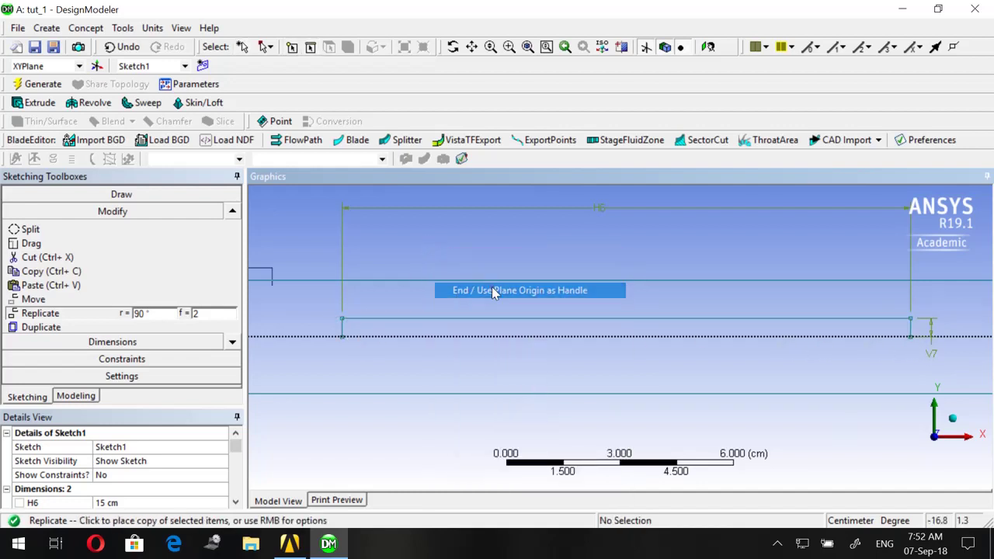
Flip the replicated edges vertically and place the copy at the plane origin to close the slot below the axis
right_click(673, 224)
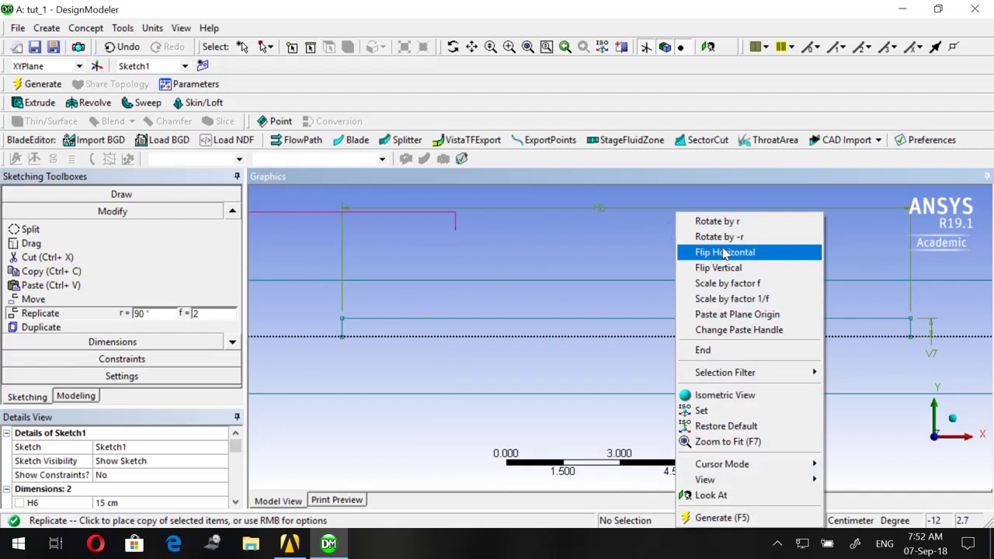
left_click(737, 268)
scroll(732, 262, "down", 4)
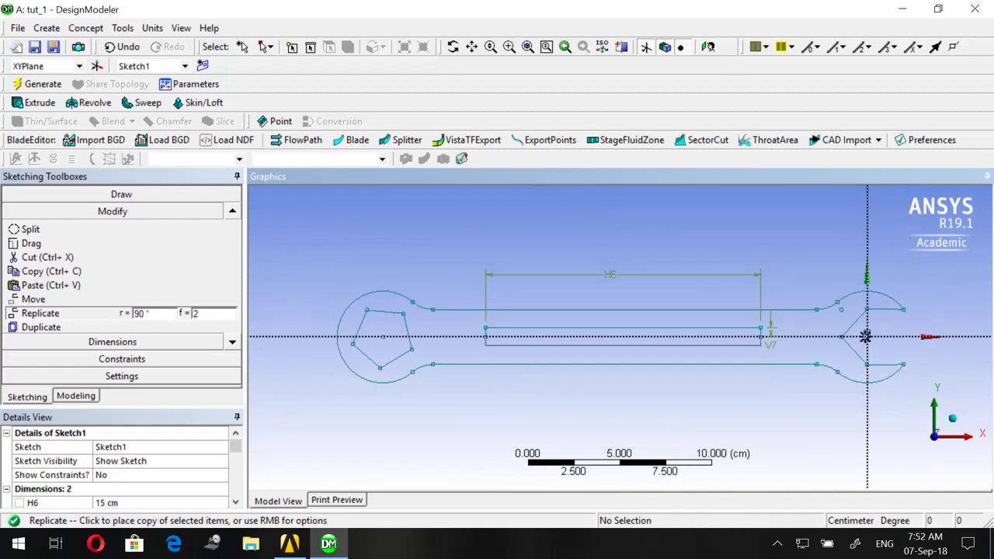
left_click(866, 335)
key("Escape")
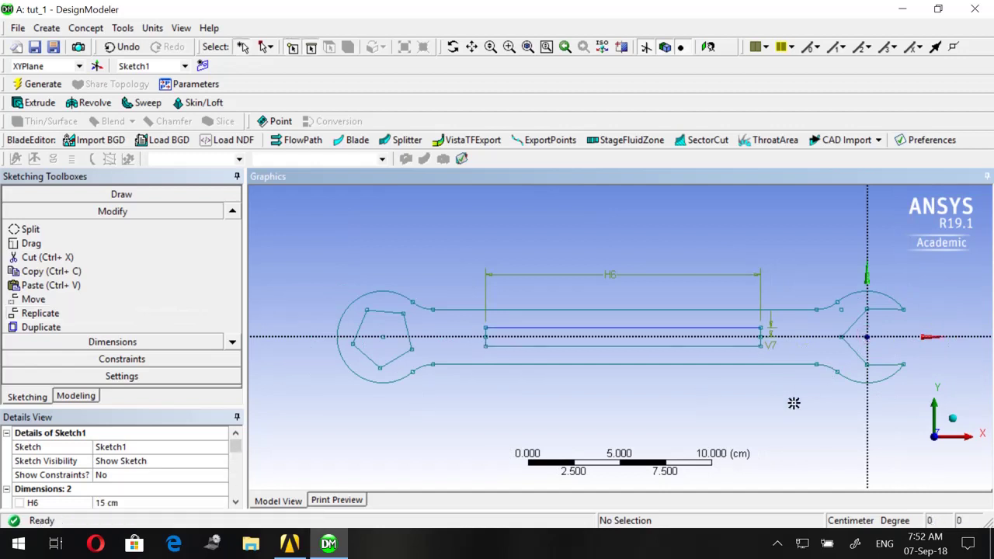
Try to fillet the slot's upper-left corner with a 1.75 cm radius
scroll(686, 388, "up", 2)
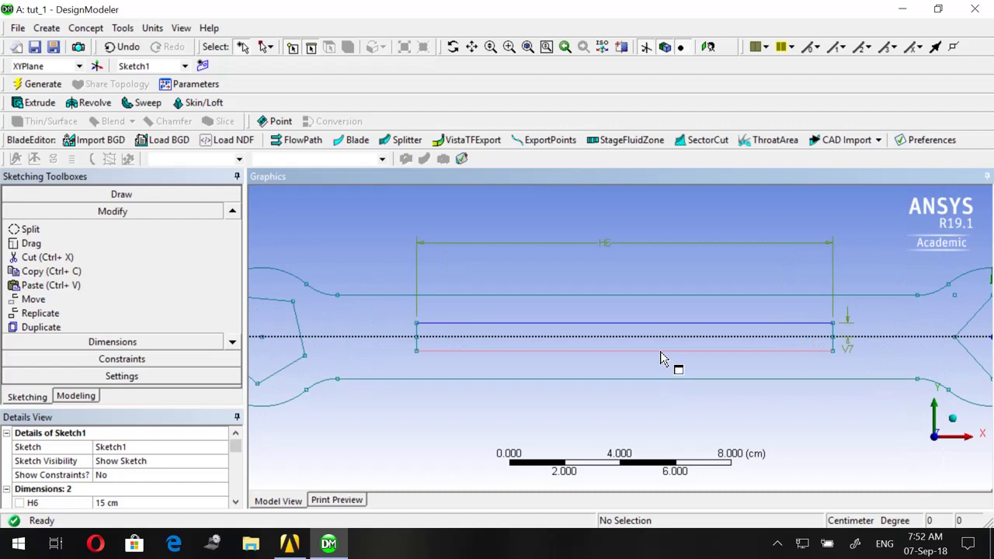
scroll(621, 342, "up", 1)
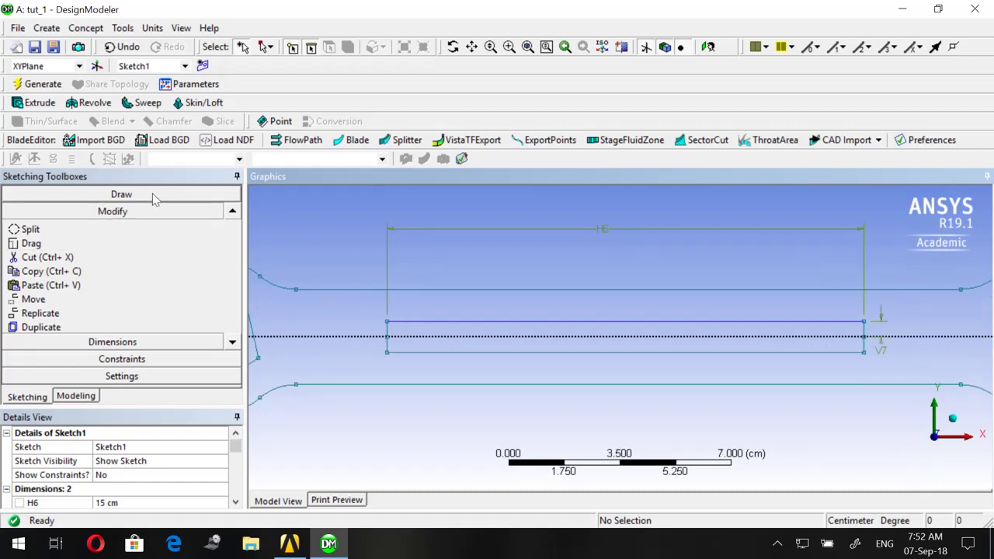
left_click(231, 211)
left_click(231, 211)
left_click(231, 211)
left_click(231, 211)
left_click(231, 211)
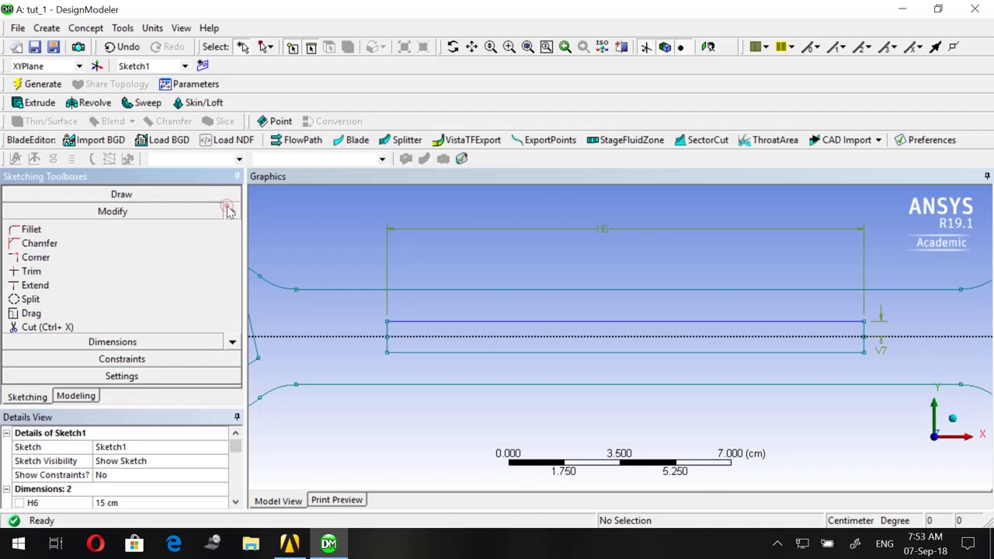
left_click(31, 230)
scroll(395, 337, "up", 1)
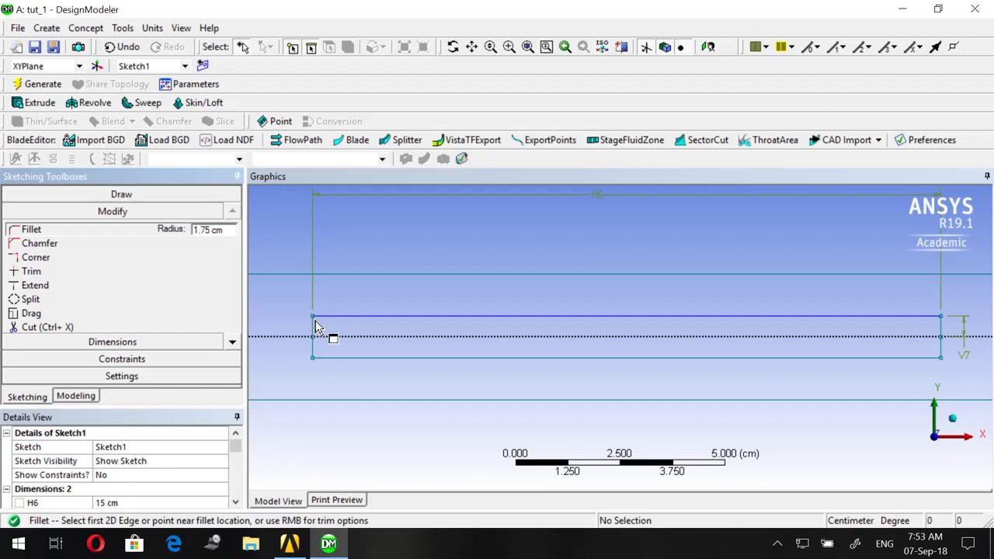
left_click(327, 321)
left_click(327, 322)
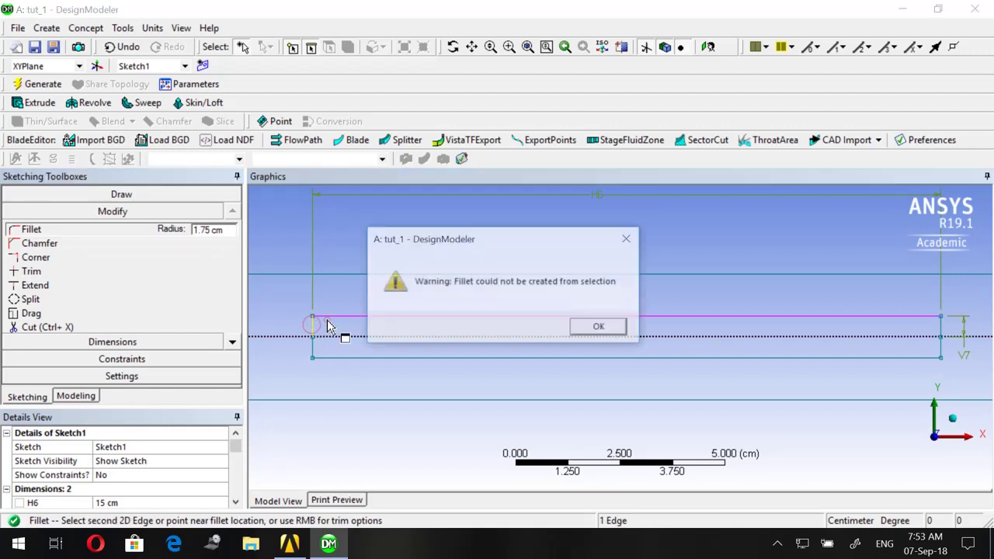
left_click(596, 326)
Set the fillet radius to 0.2 cm and round all four corners of the handle slot
left_click(226, 230)
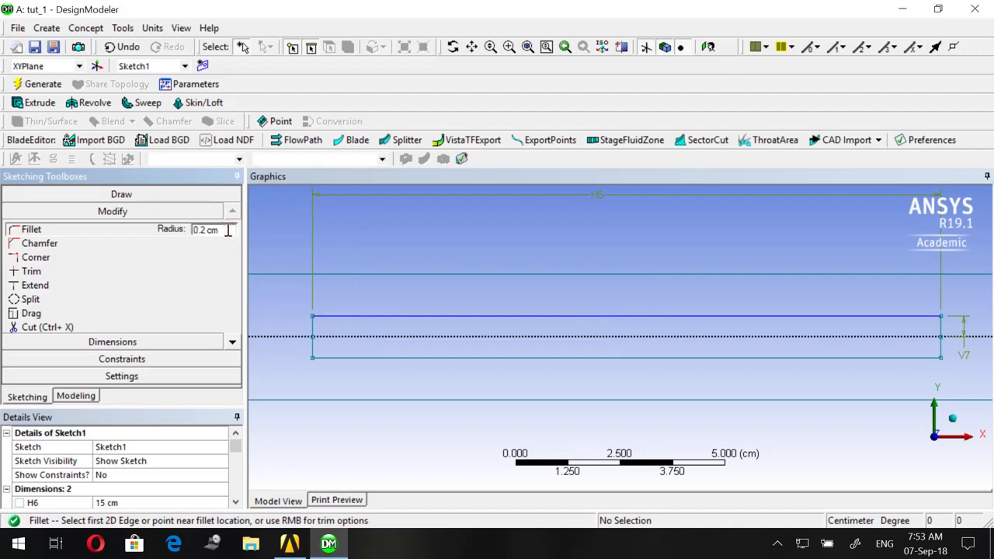
left_click(335, 325)
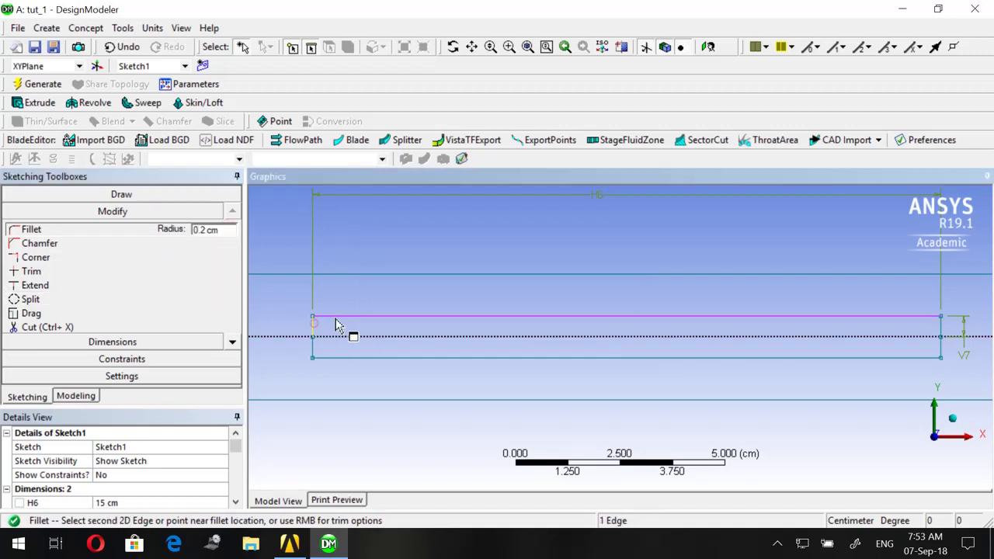
left_click(926, 319)
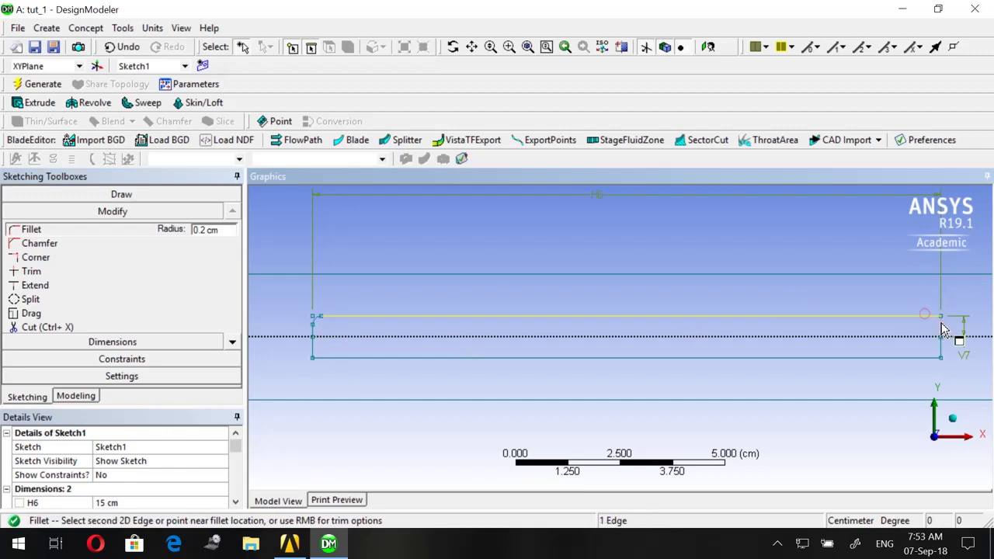
left_click(936, 355)
left_click(940, 343)
left_click(323, 358)
left_click(315, 351)
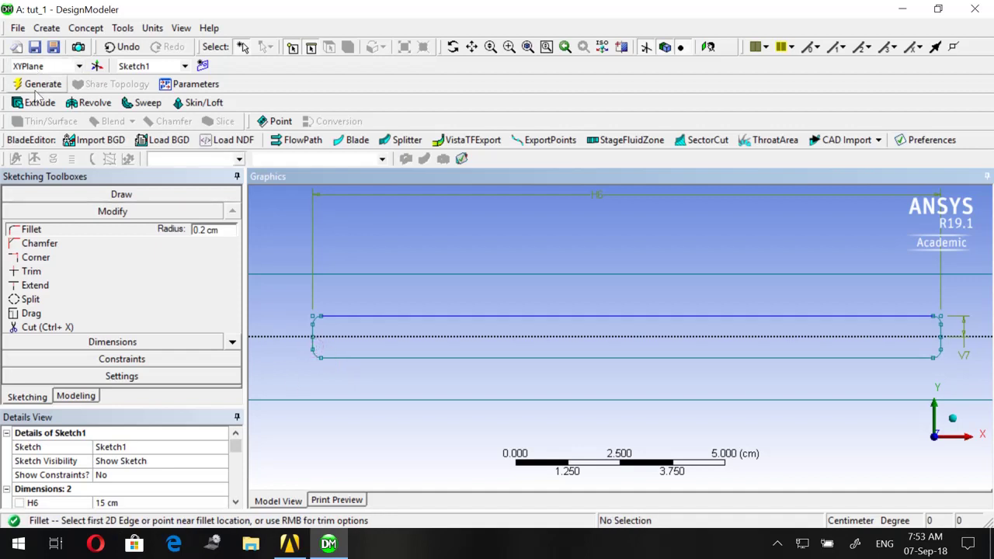
Create a surface from Sketch1 with the Surfaces From Sketches feature and generate it
scroll(425, 256, "down", 4)
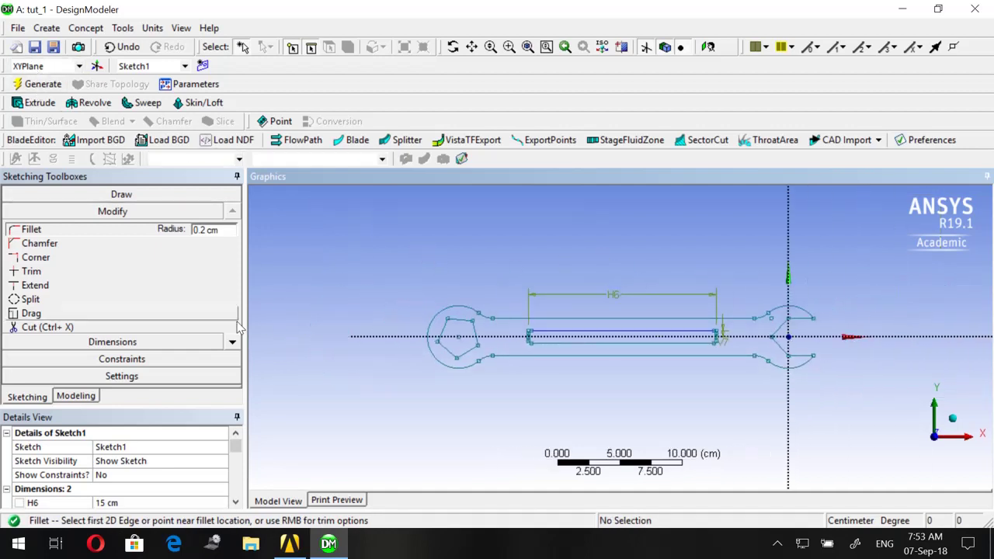
left_click(100, 30)
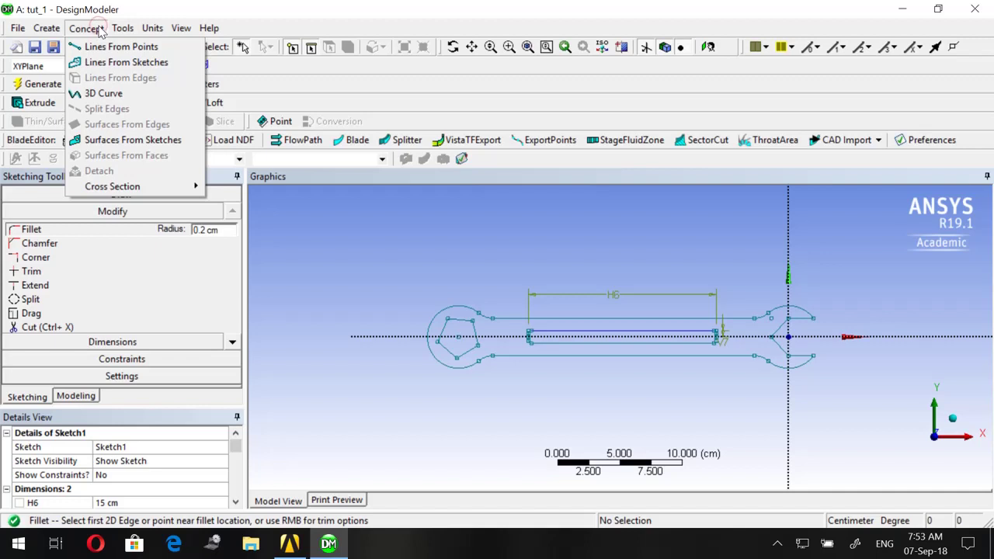
left_click(106, 140)
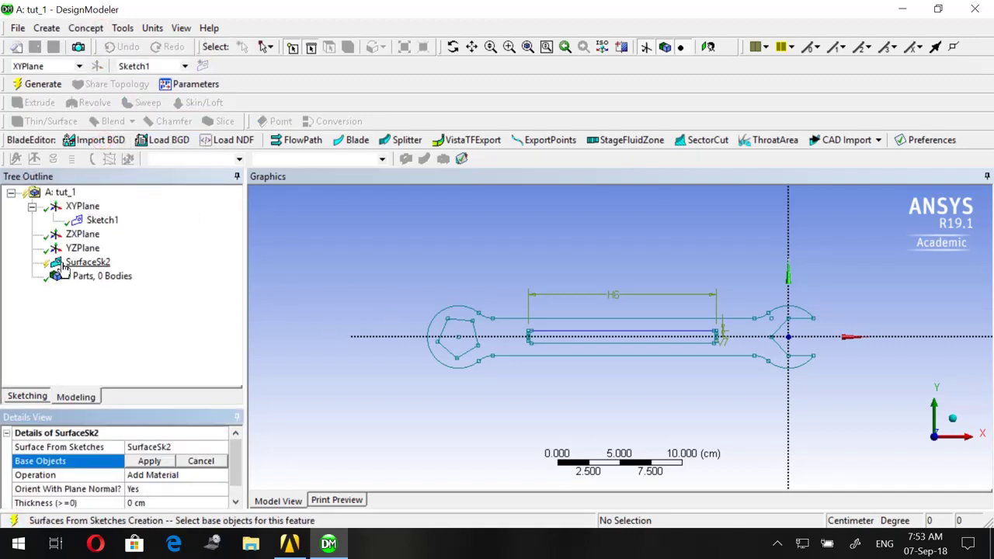
left_click(102, 220)
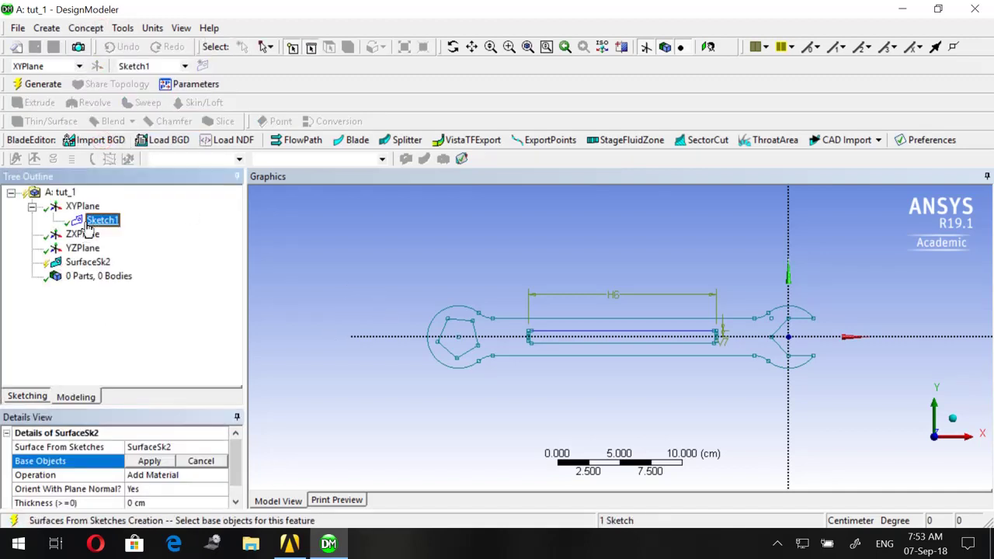
left_click(147, 461)
left_click(43, 84)
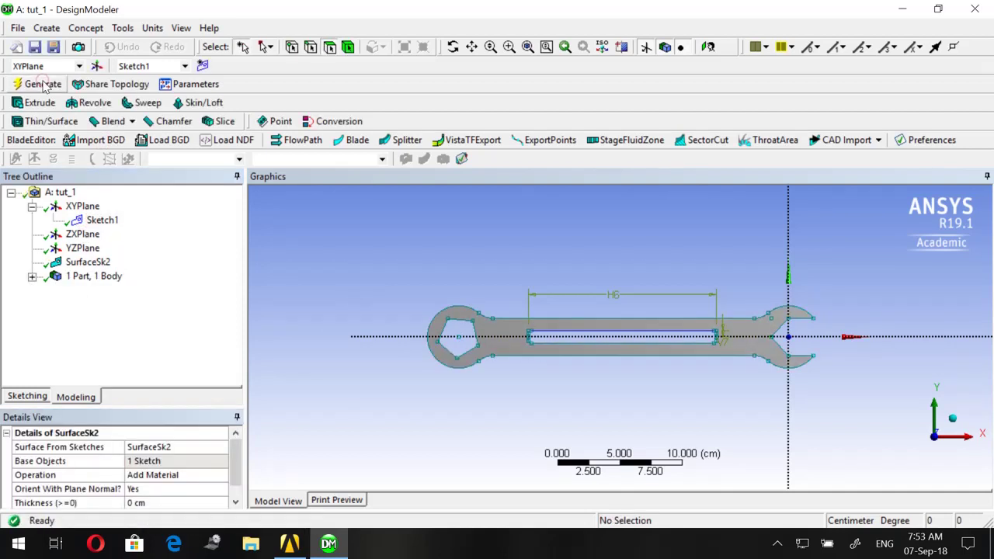
Extrude Sketch1 by 0.5 cm in the normal direction with Add Material and generate the wrench solid
left_click(970, 425)
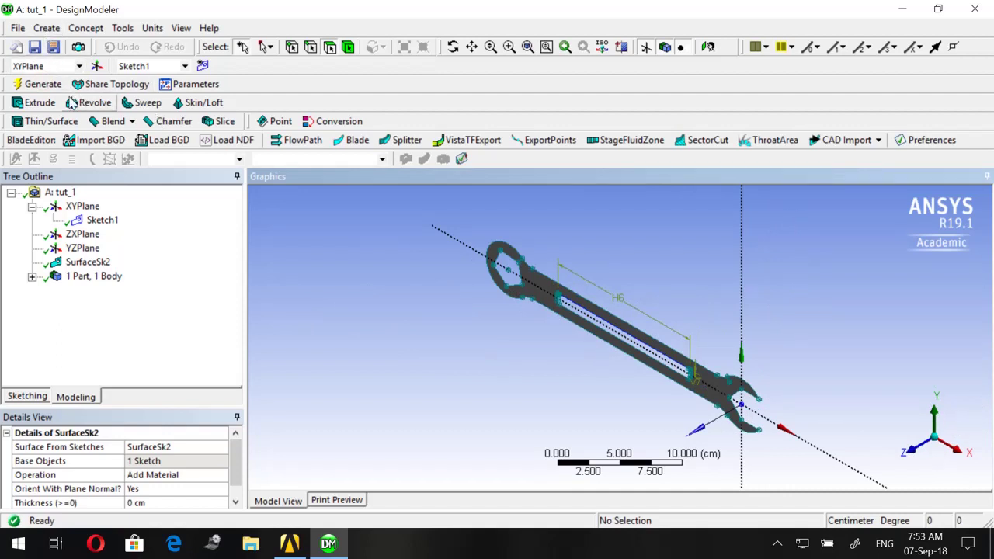
left_click(43, 103)
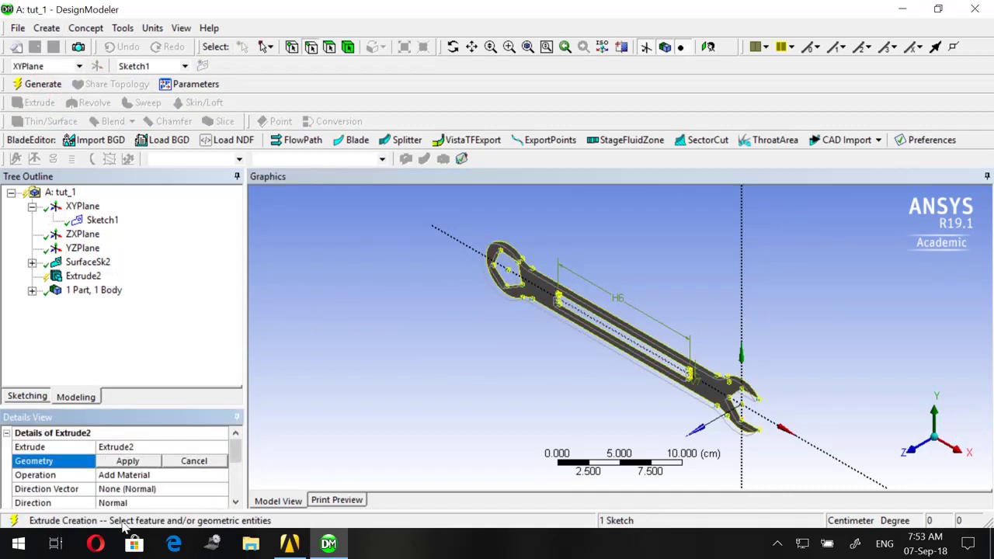
left_click(124, 463)
scroll(124, 463, "down", 2)
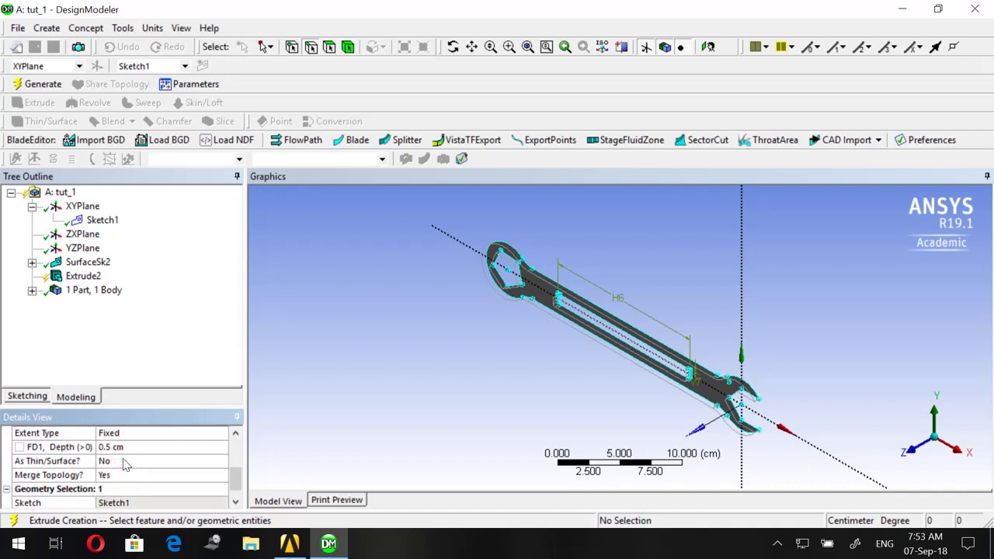
left_click(121, 448)
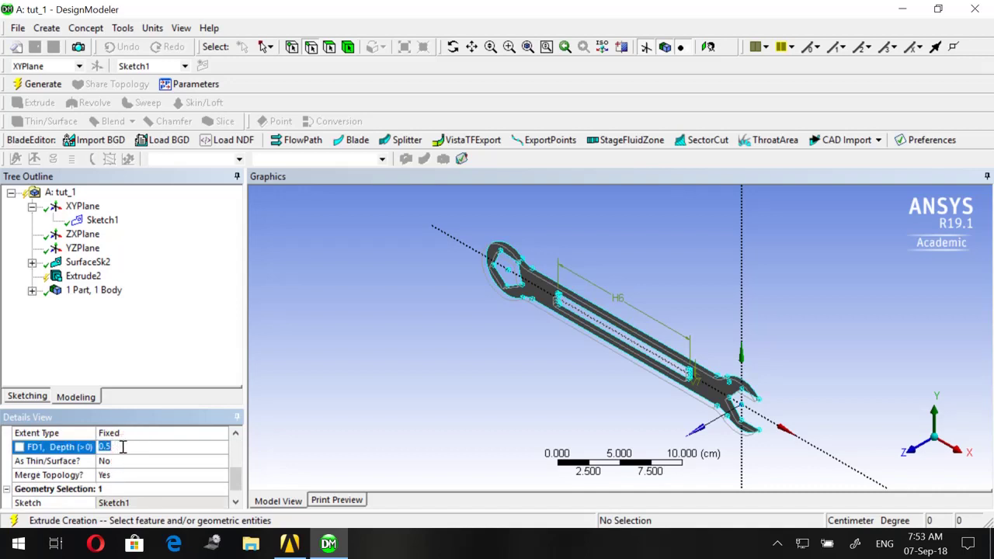
left_click(43, 84)
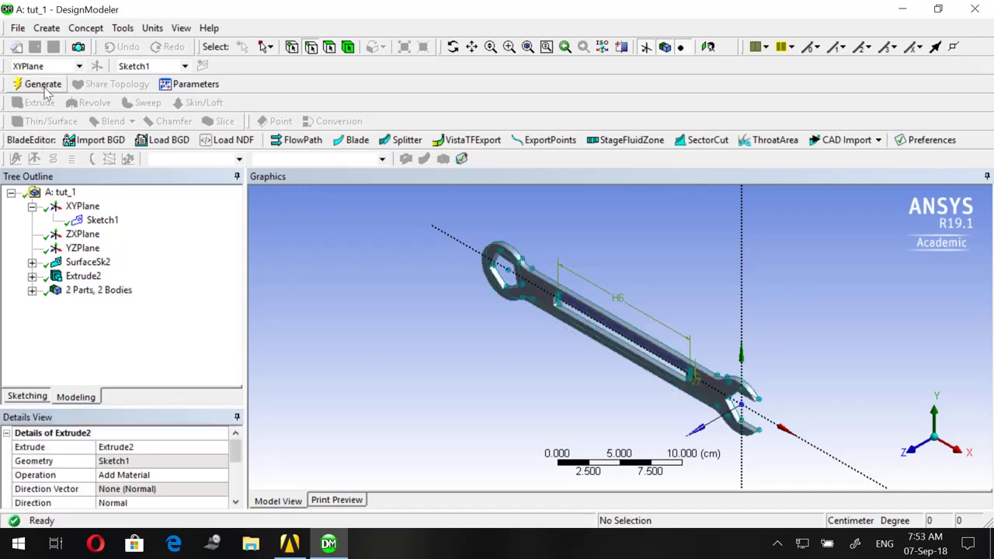
left_click(918, 446)
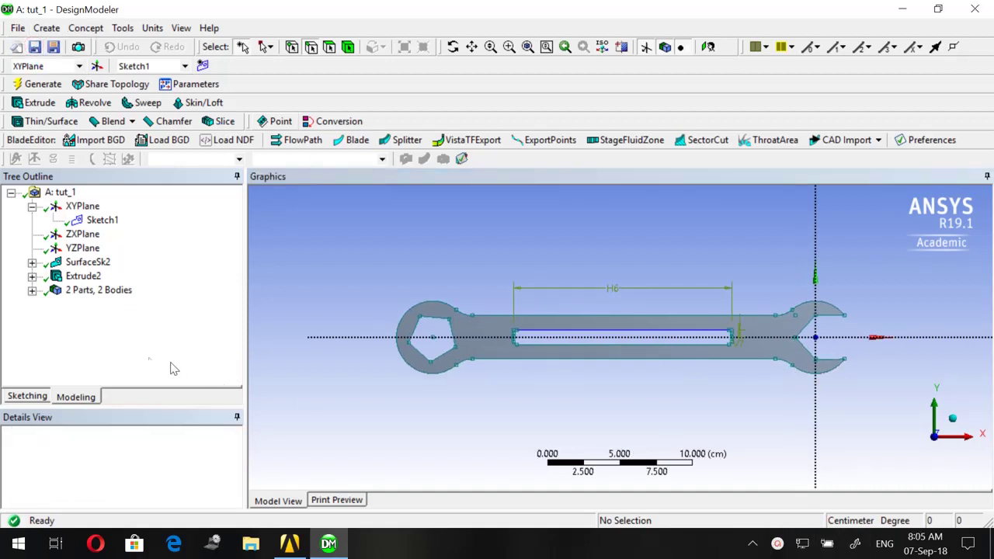
middle_click_drag(715, 334, 636, 335)
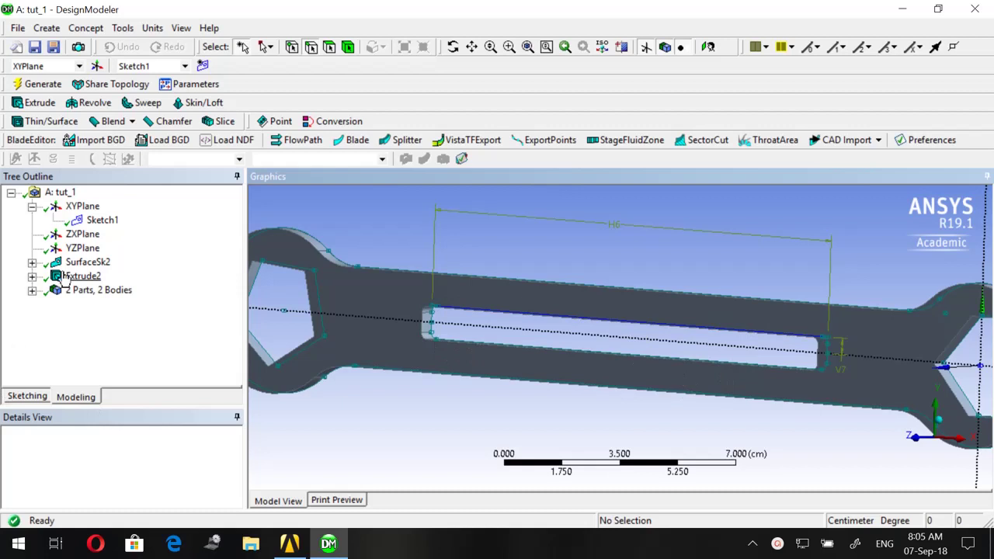
Create a new plane of type From Plane, based on the XYPlane
left_click(96, 66)
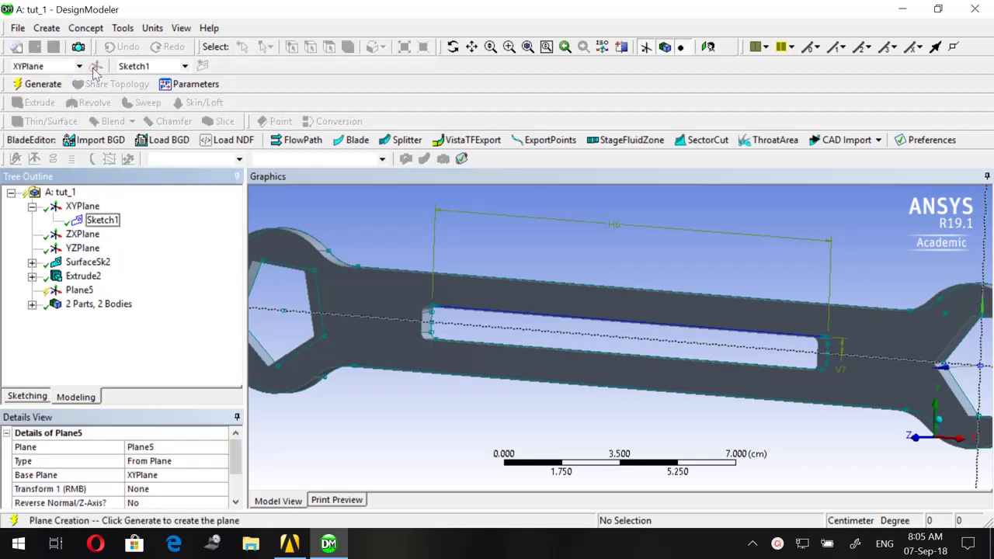
left_click(152, 461)
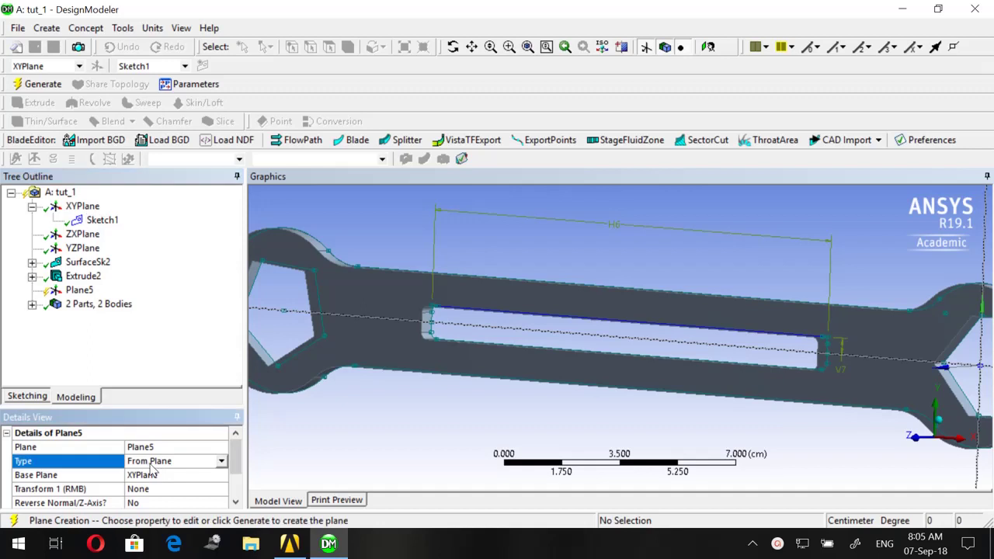
left_click(222, 461)
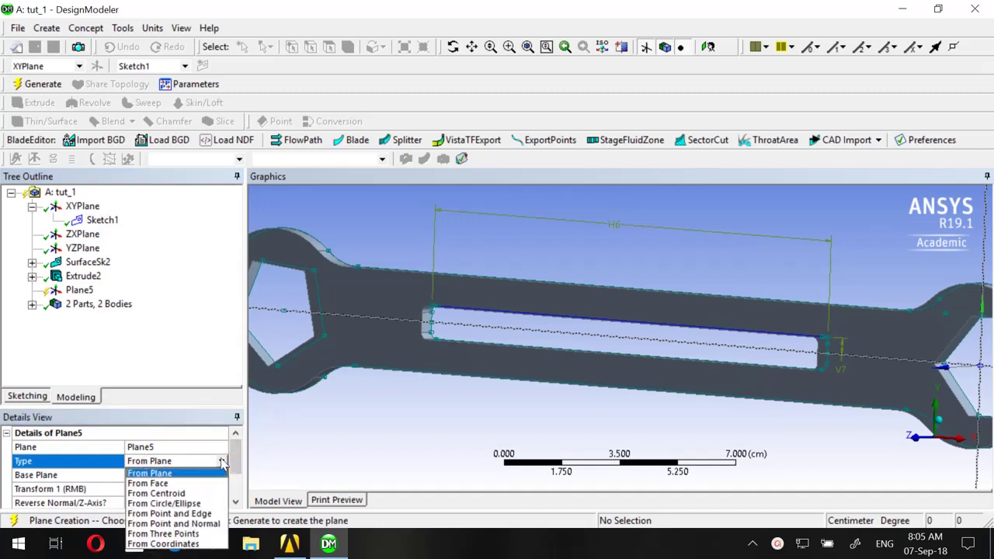
left_click(149, 473)
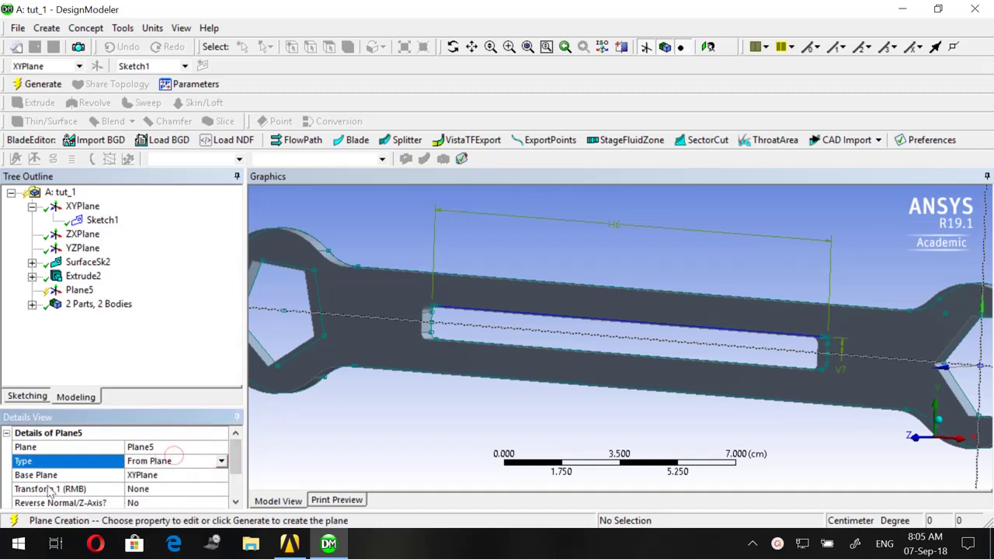
Examine the new plane's properties and available transform options against the wrench geometry
scroll(132, 449, "down", 1)
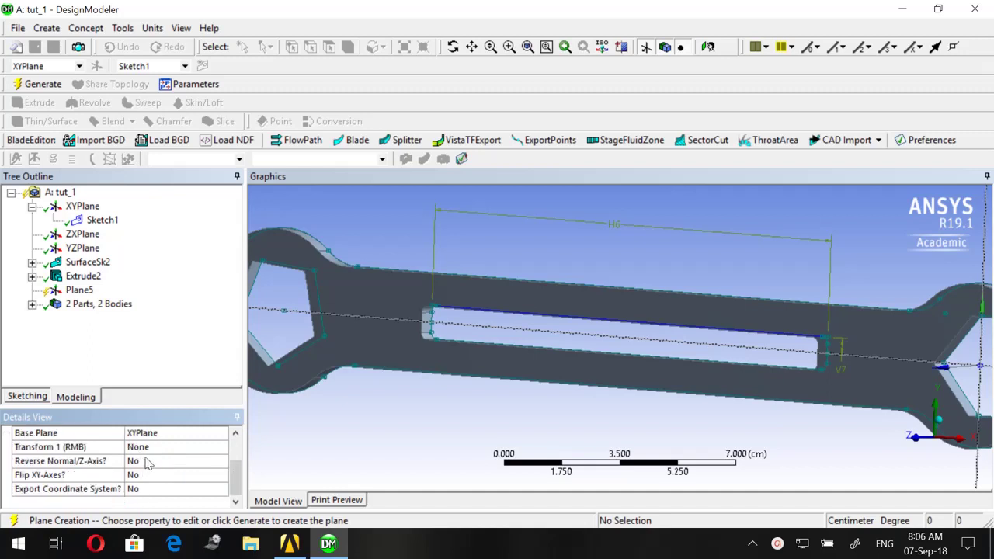
scroll(148, 462, "up", 1)
scroll(524, 395, "down", 3)
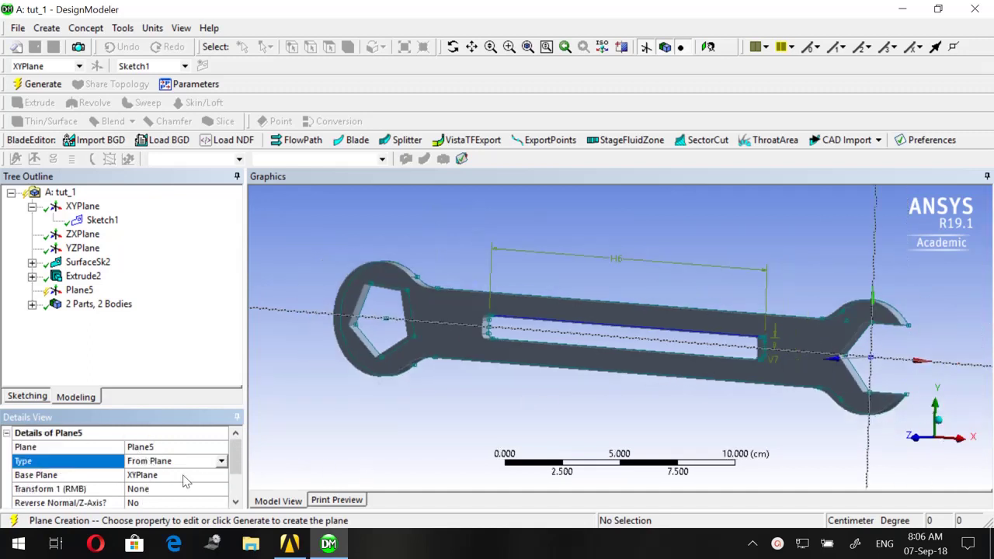
scroll(525, 365, "up", 1)
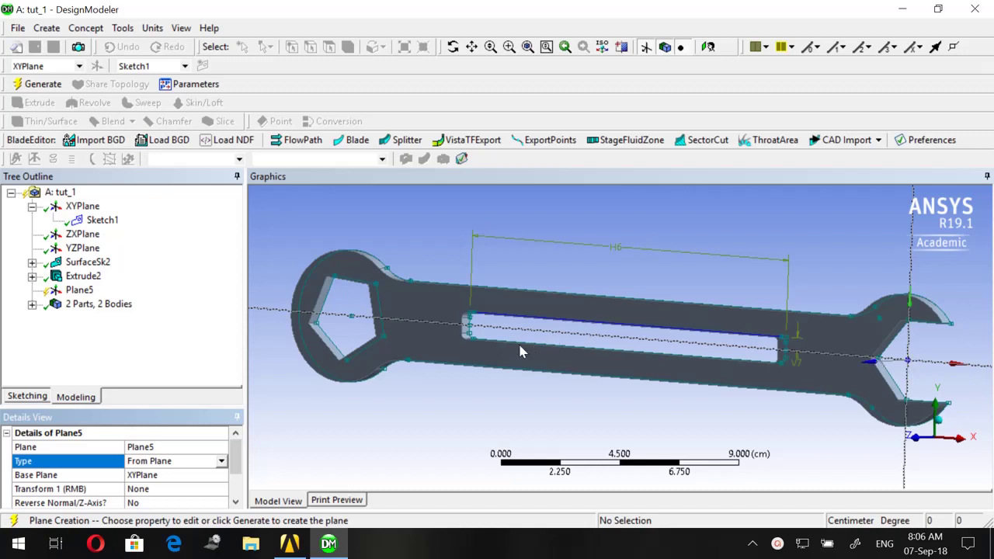
left_click(144, 489)
left_click(221, 489)
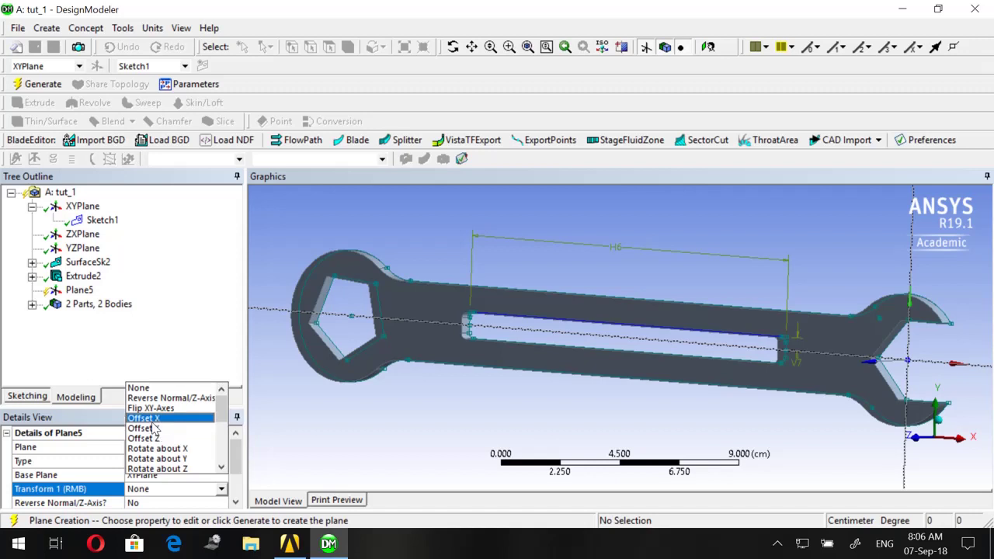
left_click(168, 511)
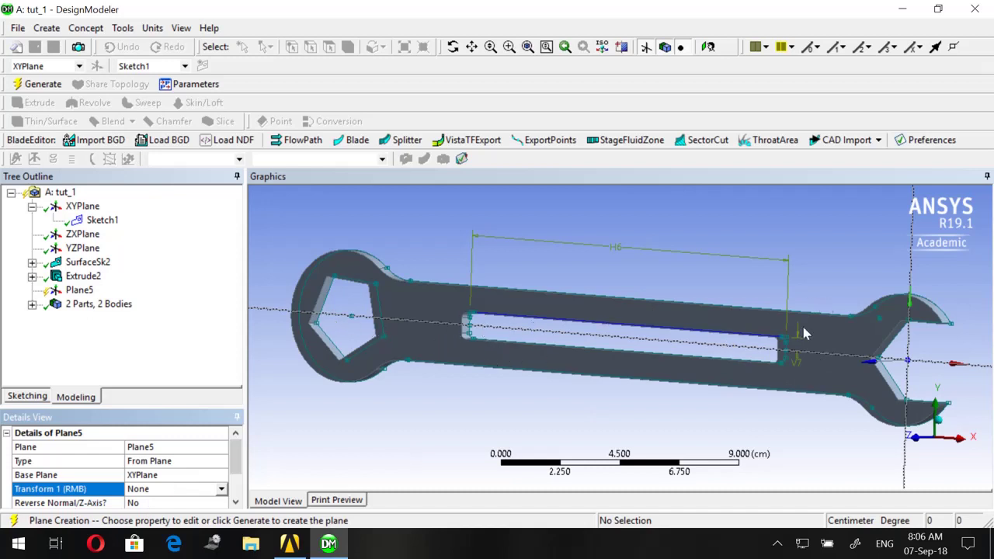
scroll(808, 346, "down", 2)
scroll(812, 349, "down", 1)
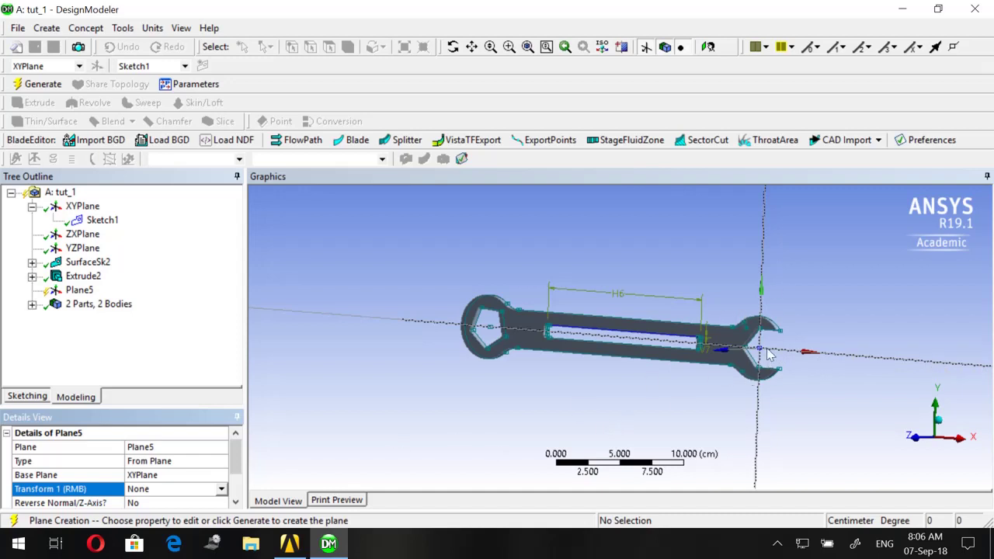
scroll(753, 323, "up", 2)
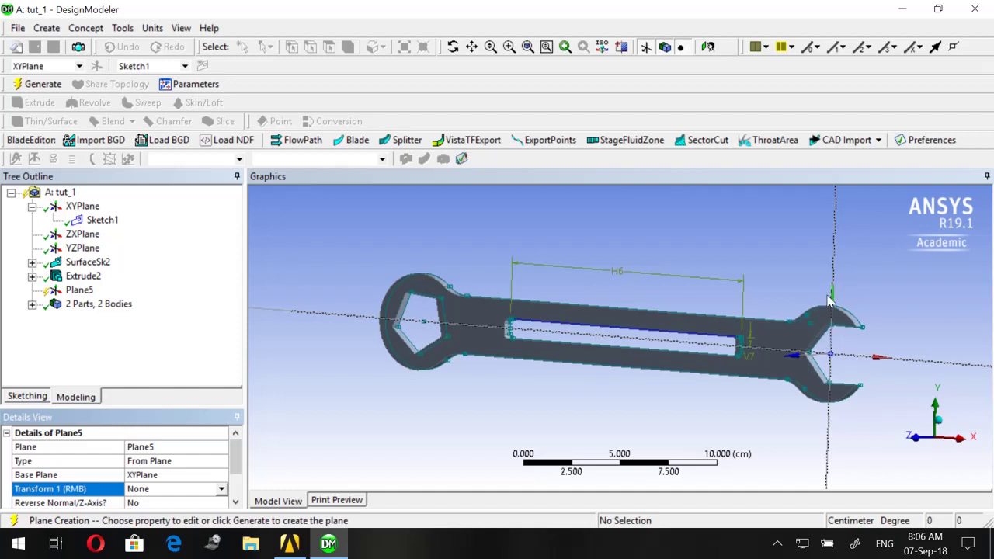
Change the new plane's type to From Centroid, using the middle vertex at the slot's end near the closed wrench head as base entity
left_click(150, 462)
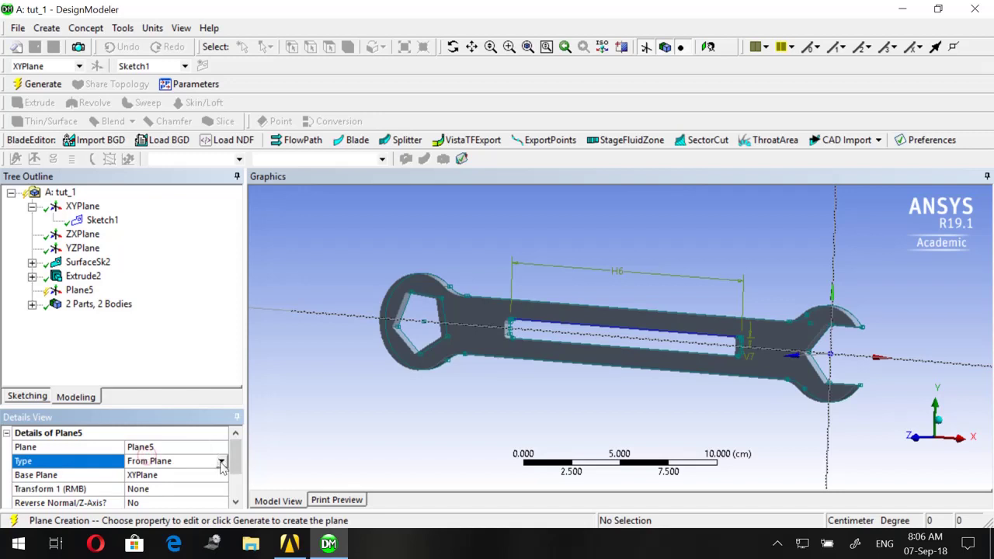
left_click(221, 461)
left_click(155, 494)
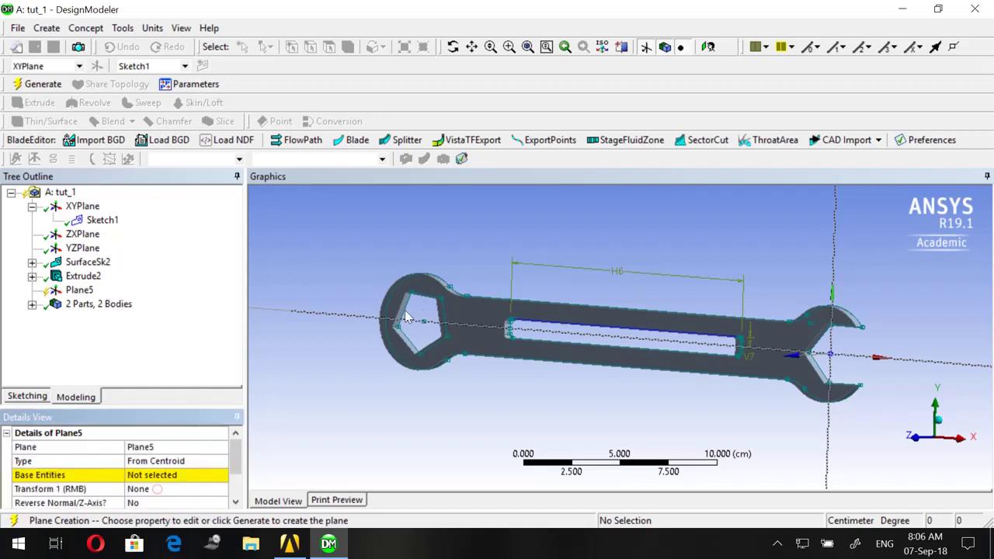
left_click(139, 477)
scroll(455, 284, "up", 3)
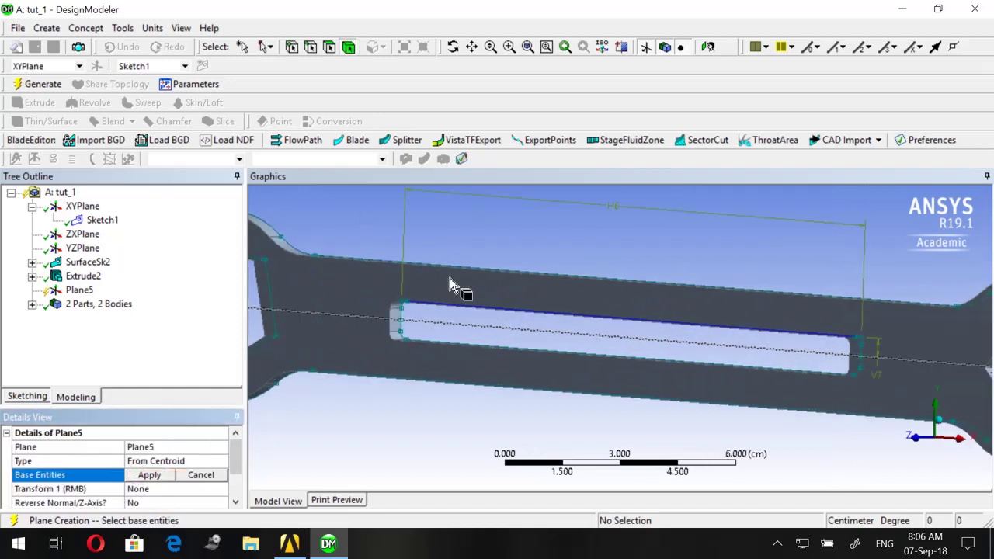
left_click(292, 46)
scroll(341, 325, "up", 1)
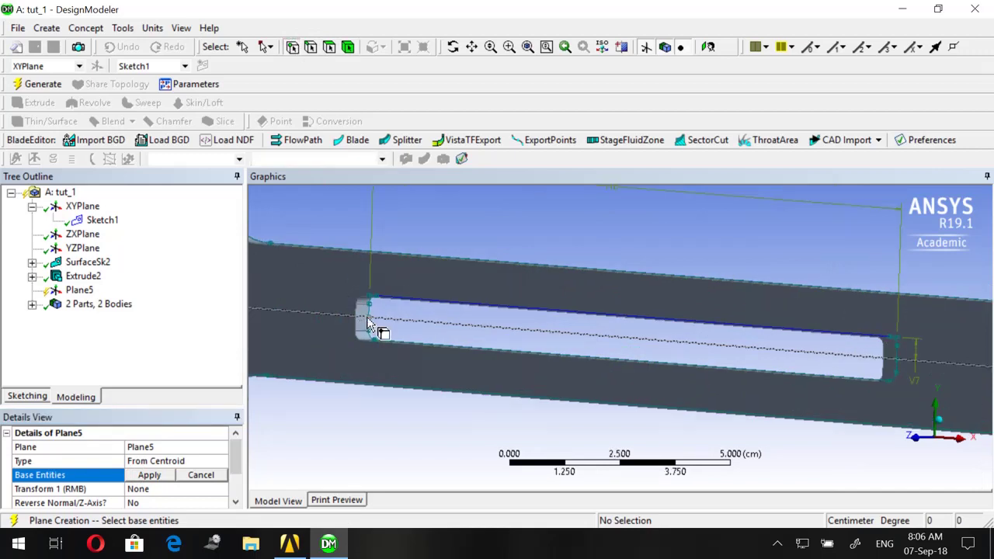
left_click(368, 318)
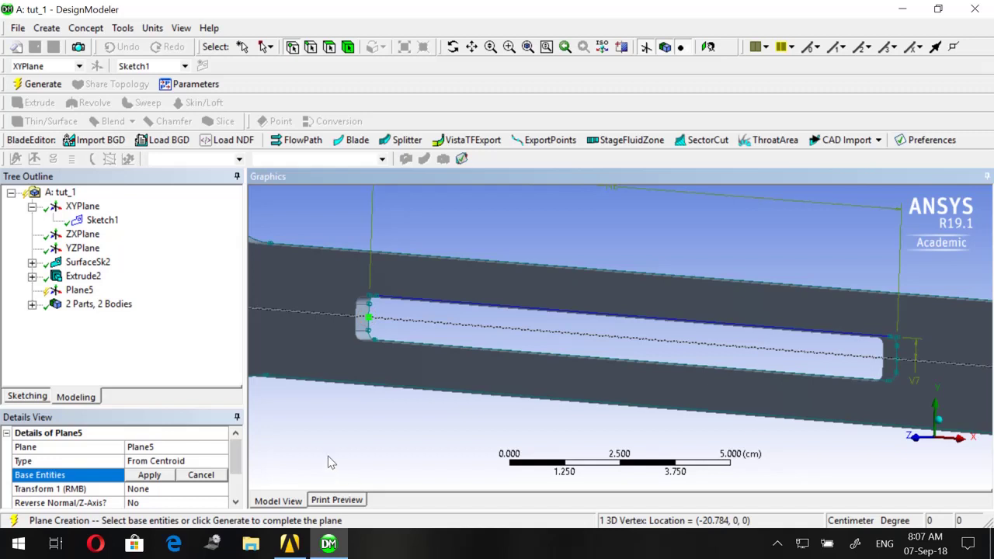
left_click(166, 474)
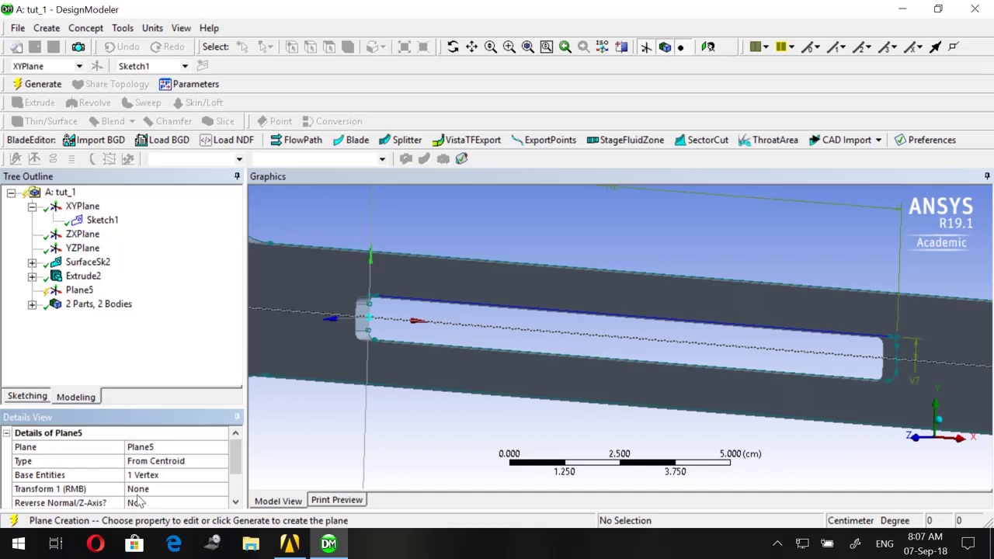
Add an Offset Z transform of 0.2 cm to the new plane and generate it
left_click(138, 489)
left_click(222, 491)
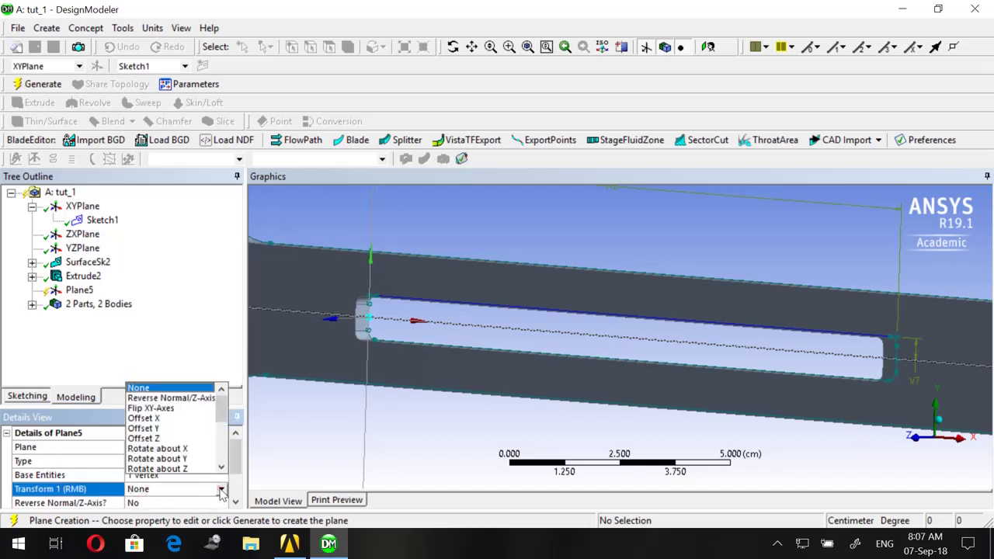
left_click(193, 440)
scroll(194, 444, "down", 1)
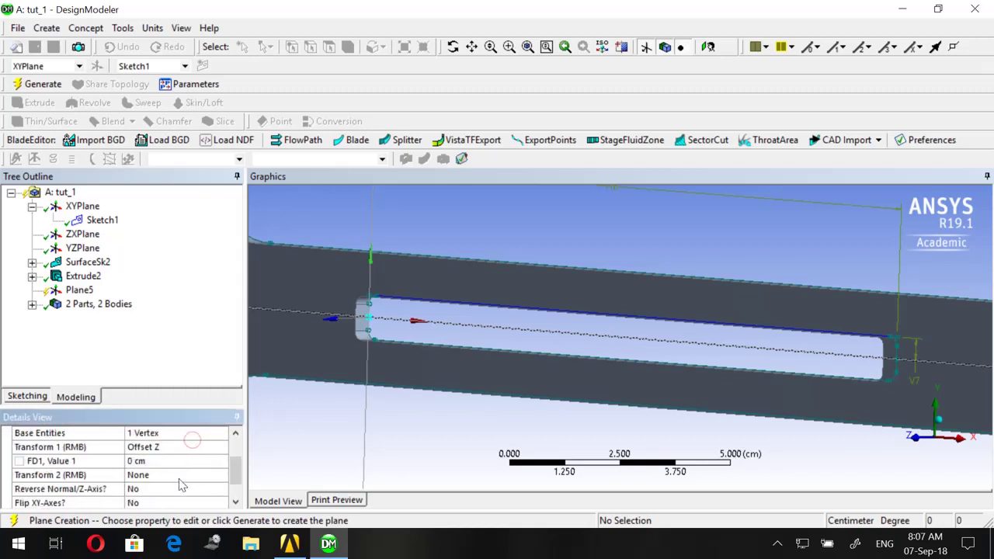
left_click(150, 460)
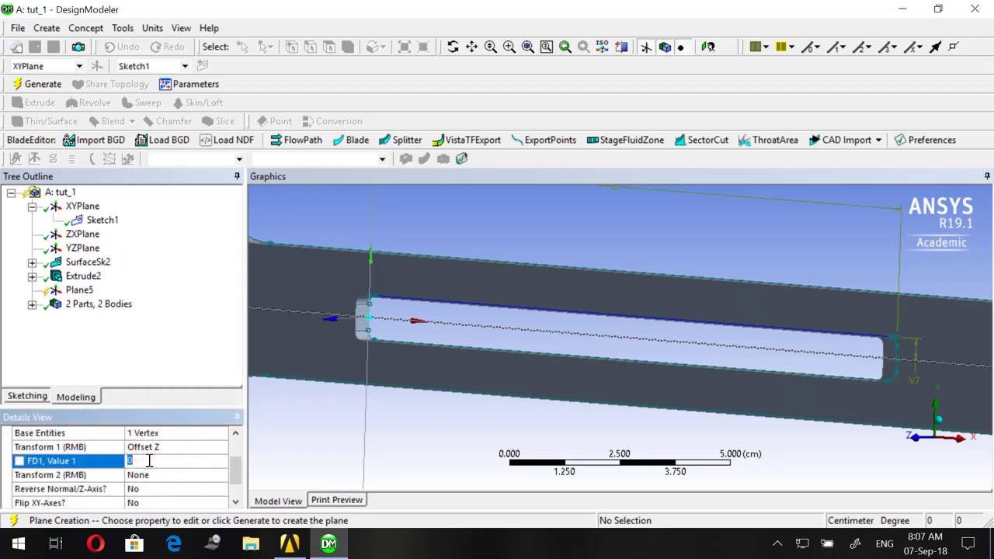
type("0.2")
key("Return")
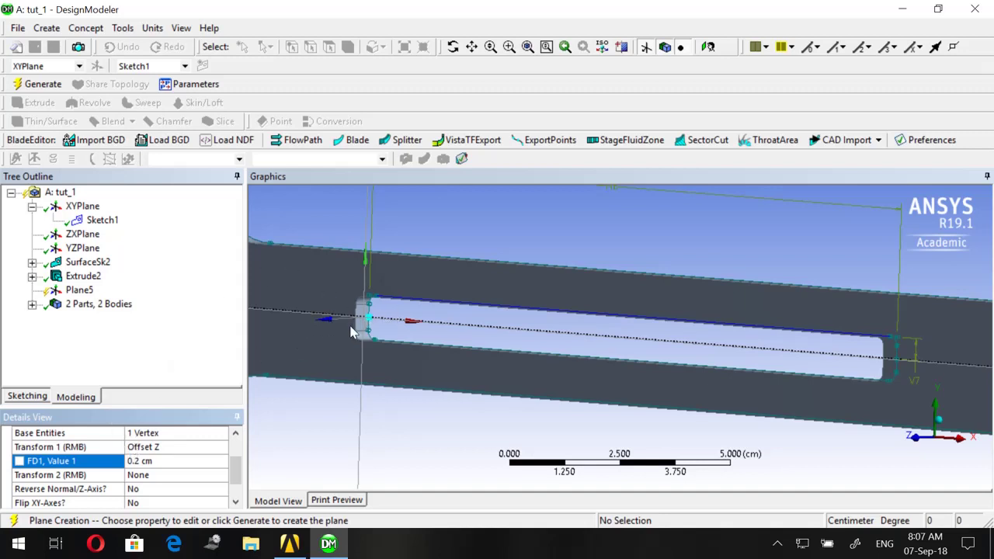
left_click(30, 86)
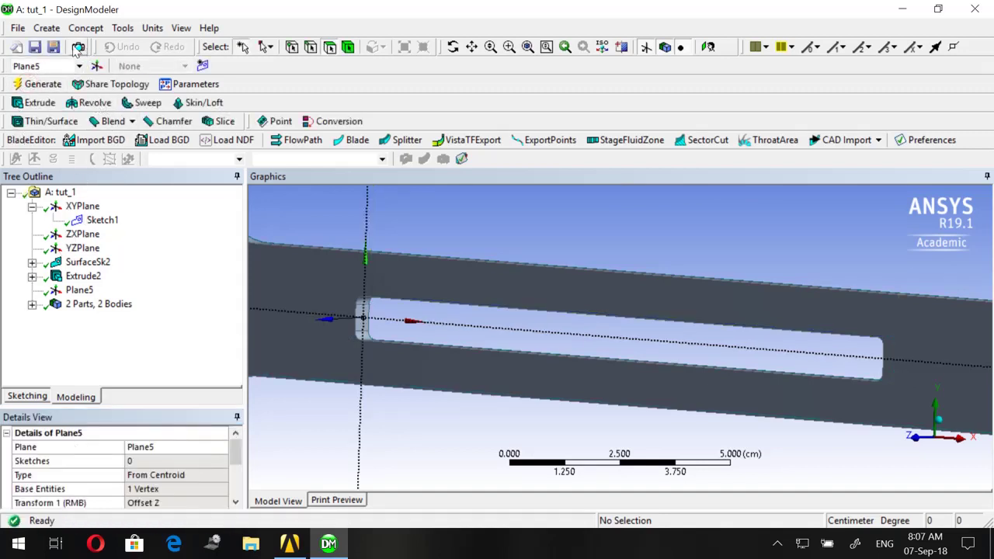
Add a sketch on the new plane and draw a rectangle about 15.3 by 0.8 cm from the origin along the slot
left_click(202, 65)
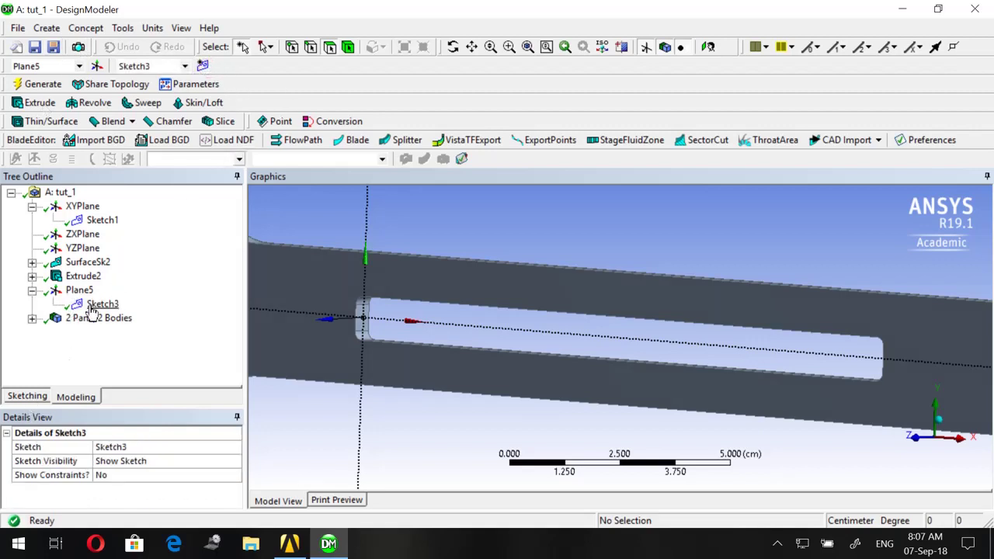
left_click(31, 397)
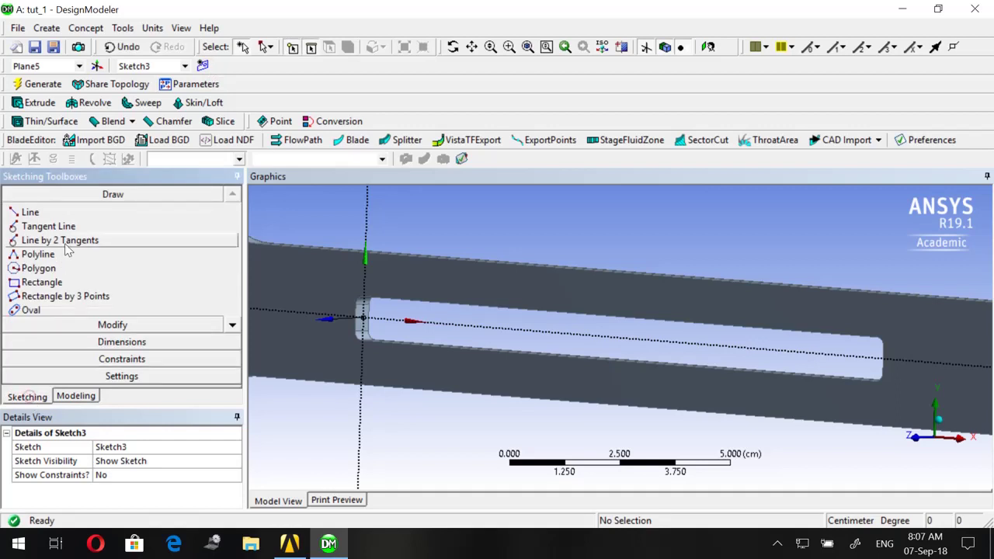
left_click(43, 283)
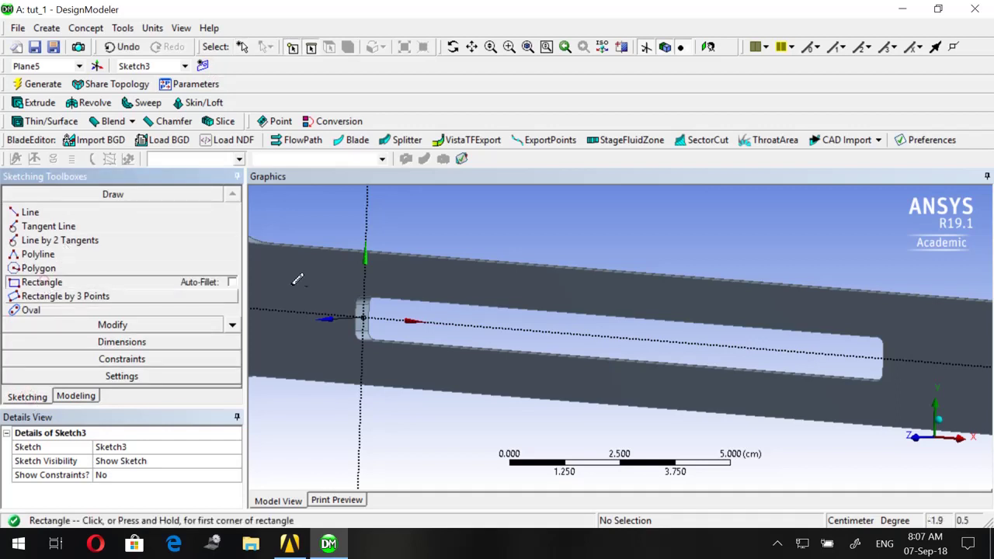
left_click(364, 318)
left_click(901, 324)
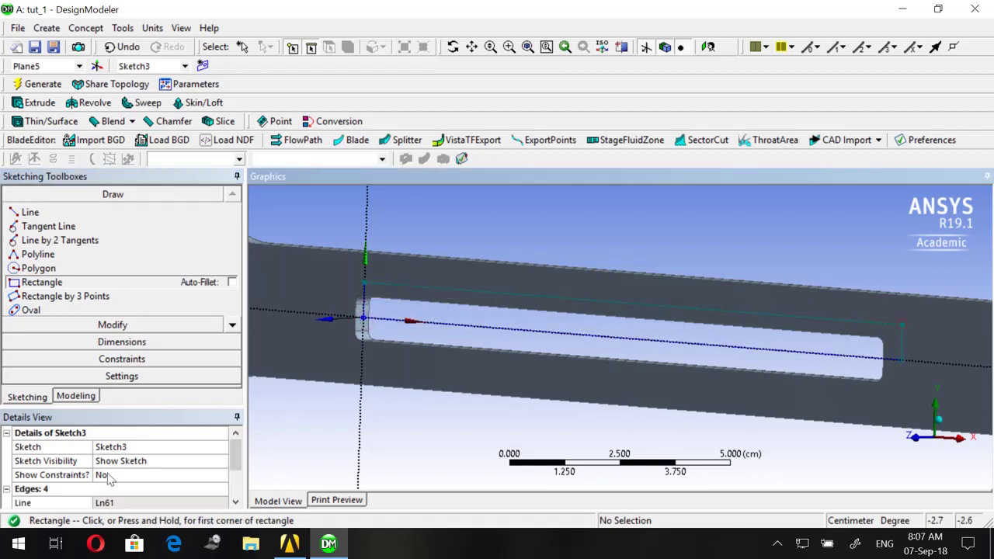
Dimension the rectangle's horizontal length and vertical height
left_click(99, 341)
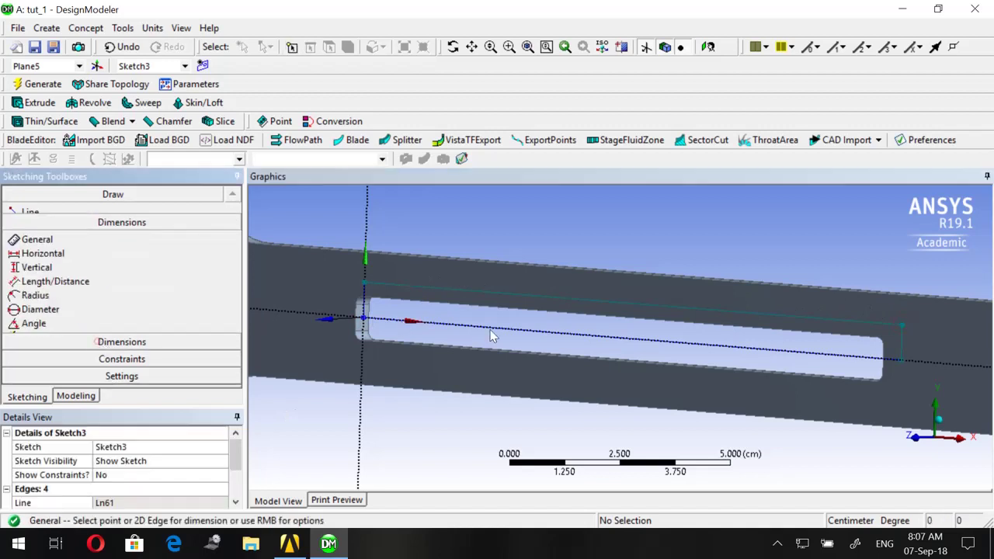
left_click(586, 308)
left_click(595, 240)
left_click(903, 346)
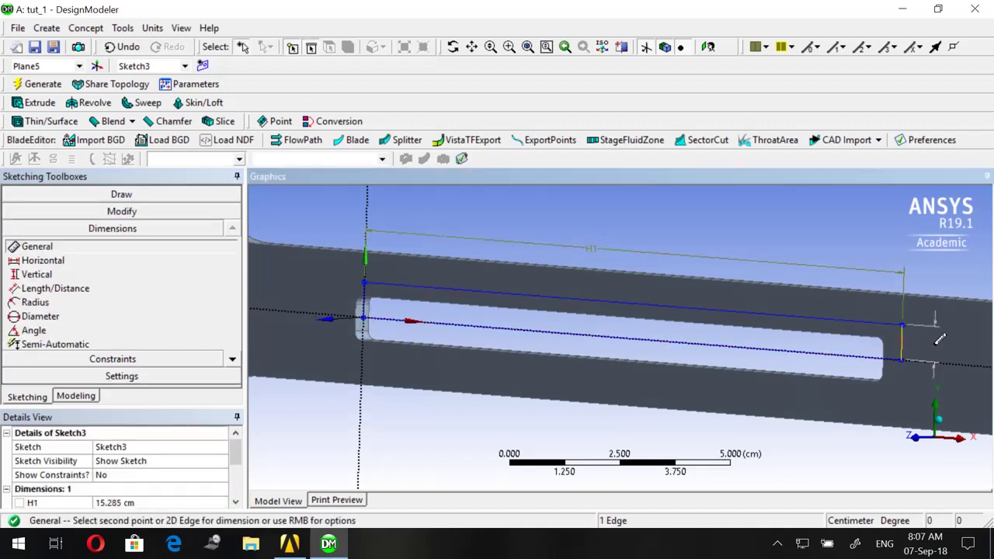
left_click(940, 340)
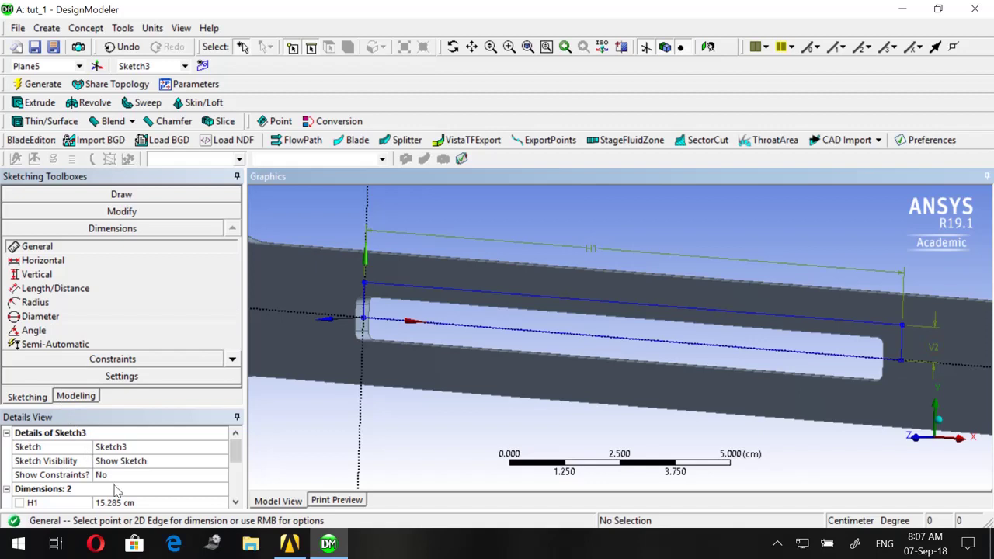
Set the rectangle's length to 15 cm and its height to 0.5 cm
scroll(116, 490, "down", 1)
left_click(121, 461)
type("1")
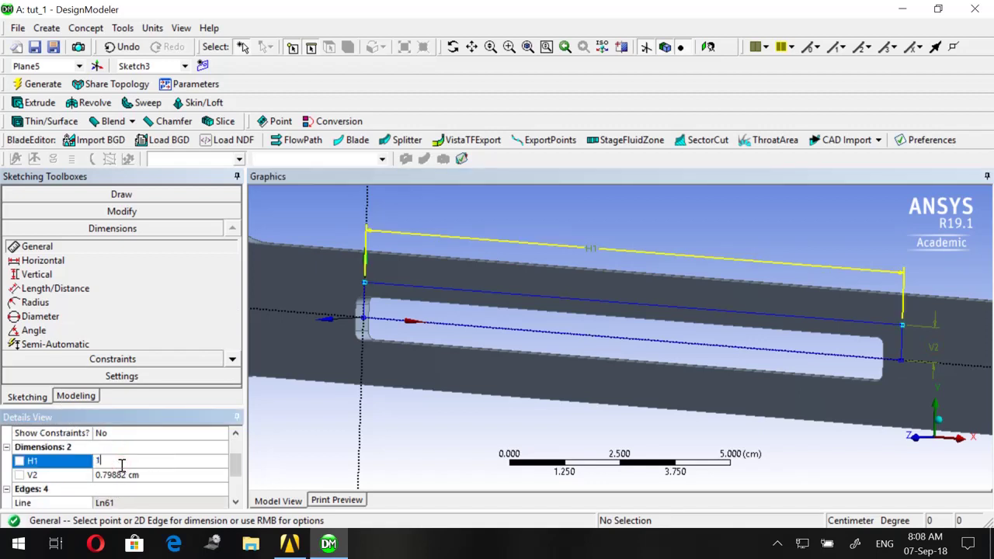
type("5")
key("Return")
left_click(125, 475)
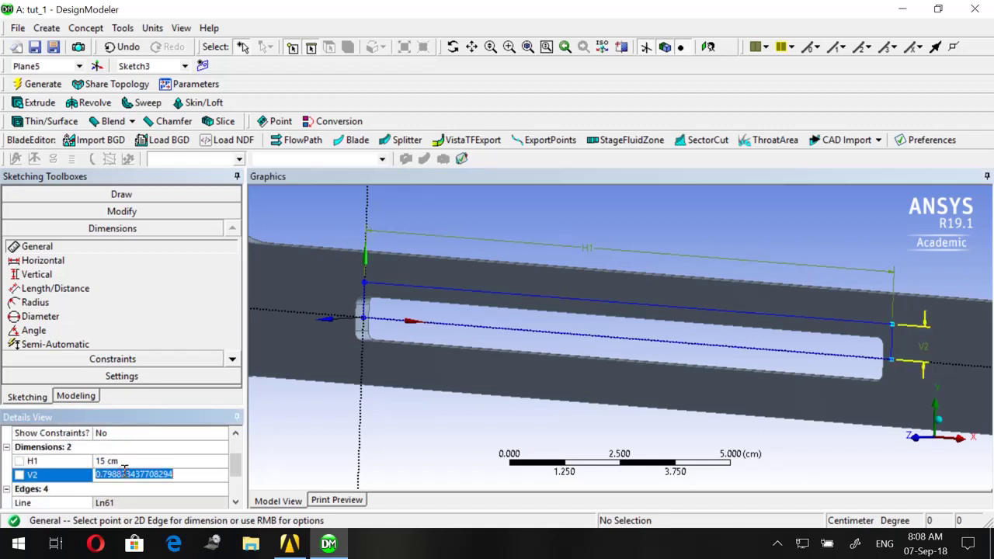
type("1")
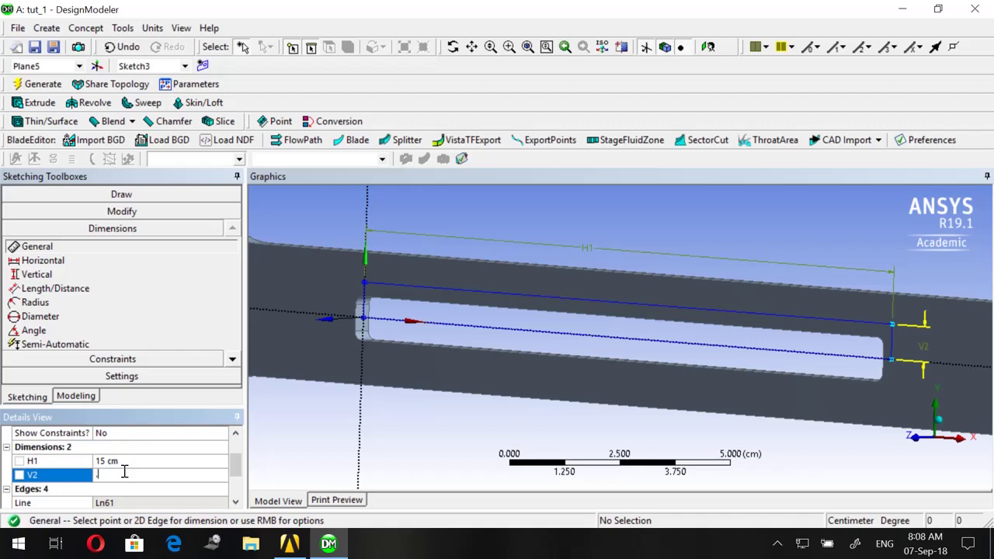
type("0.5")
key("Return")
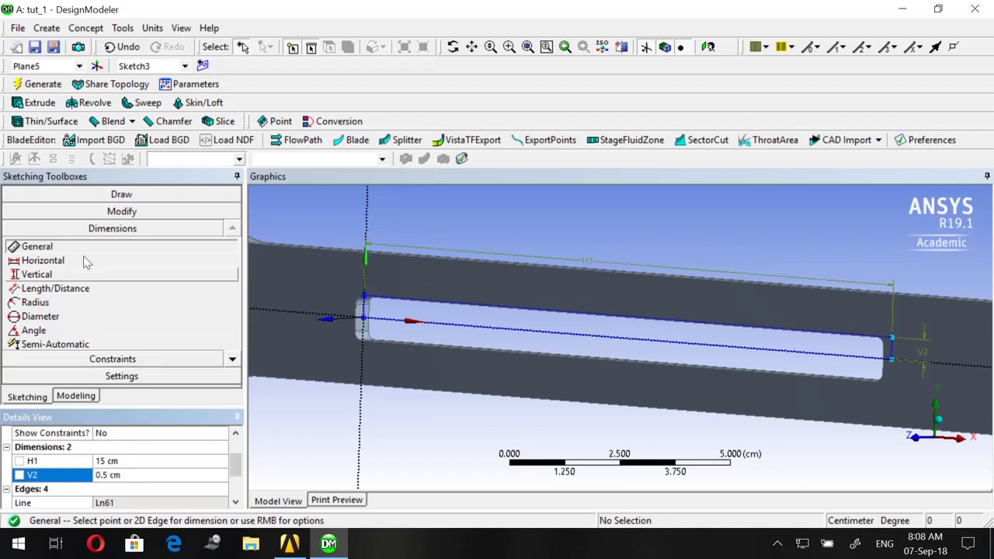
Fillet the two upper corners of the rectangle with a 0.2 cm radius
left_click(89, 213)
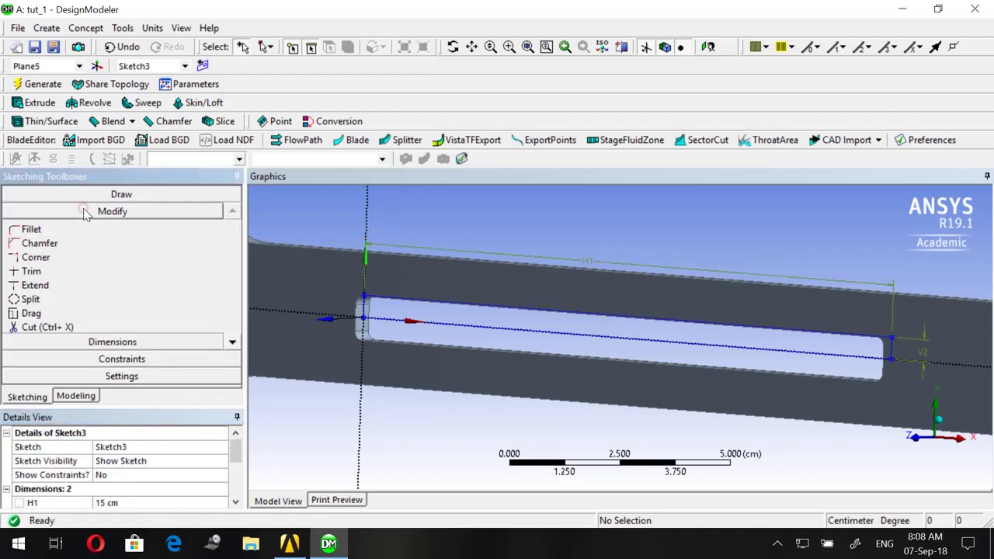
left_click(88, 229)
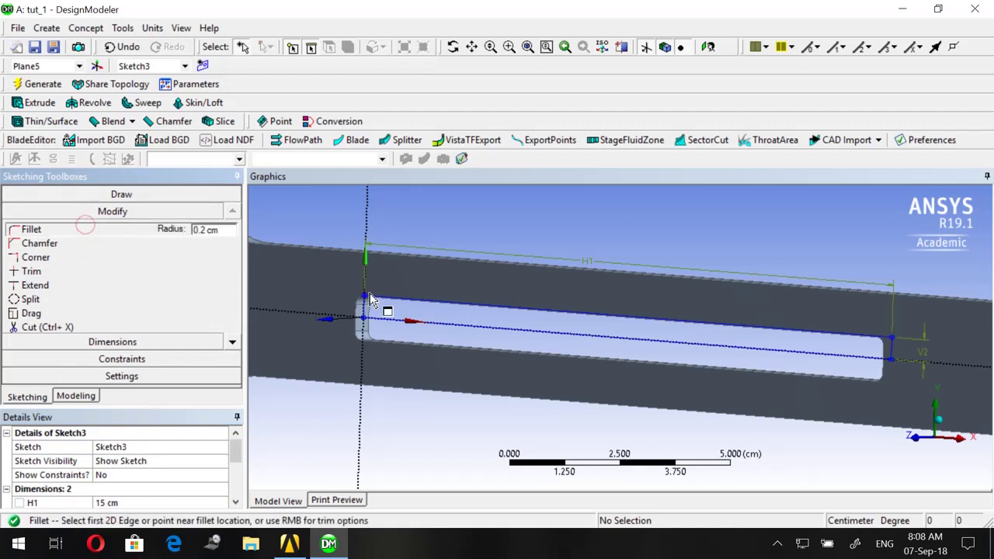
middle_click_drag(384, 311, 429, 303)
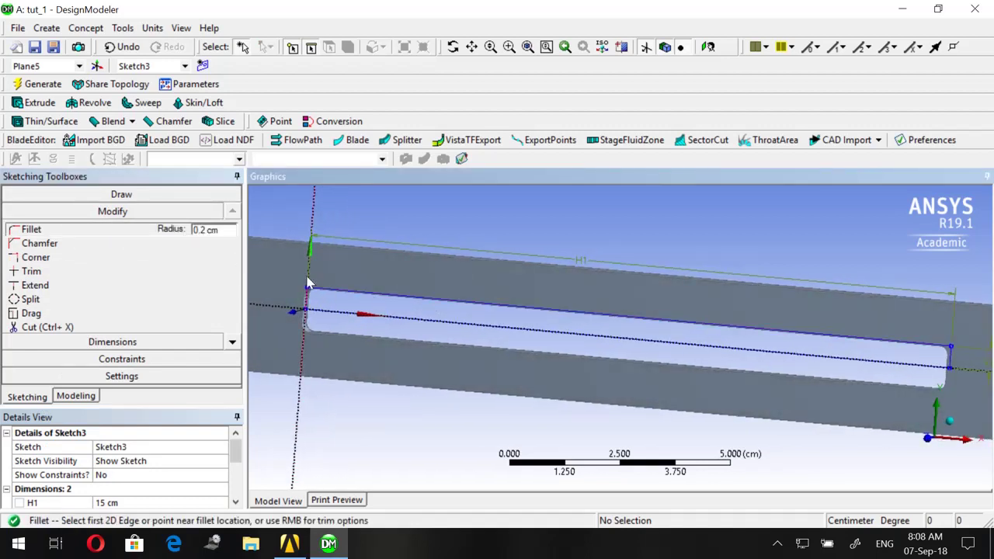
scroll(319, 309, "up", 1)
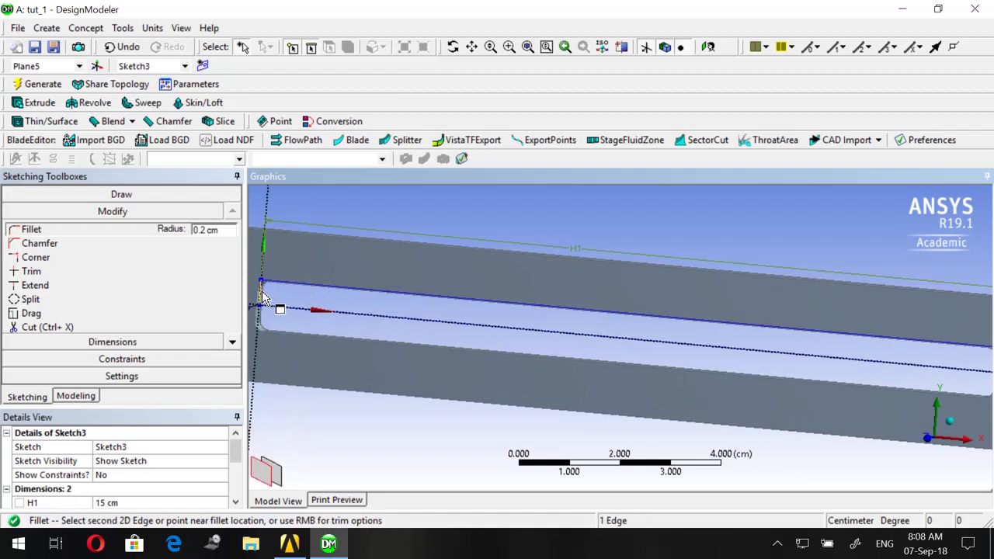
scroll(780, 351, "down", 2)
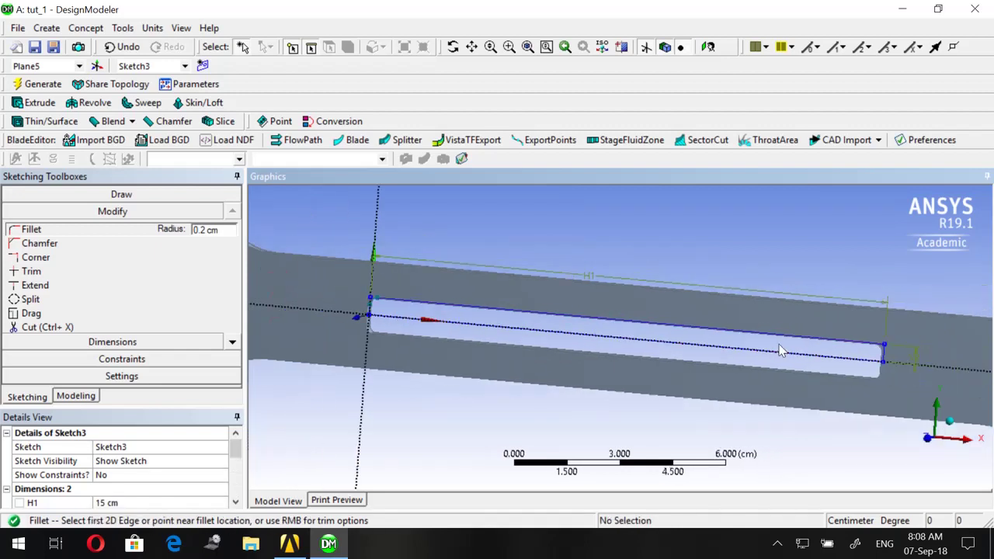
left_click(852, 343)
left_click(887, 355)
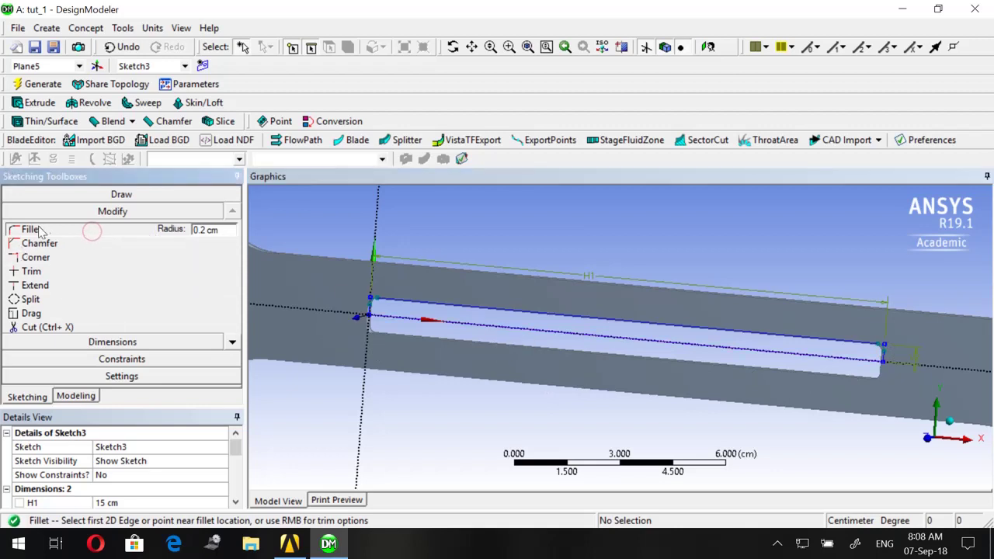
Delete the rectangle's horizontal line that lies along the plane's X axis
left_click(116, 194)
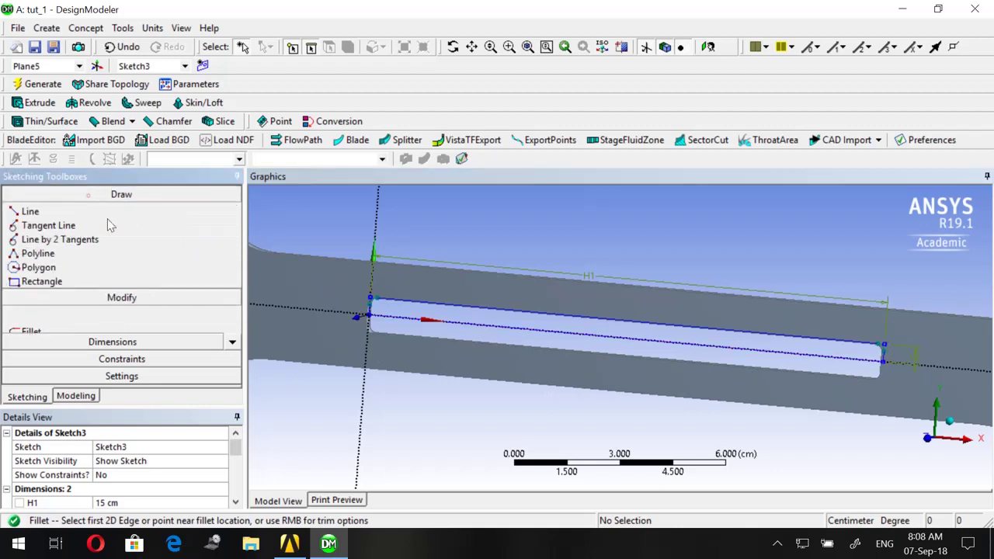
left_click(562, 345)
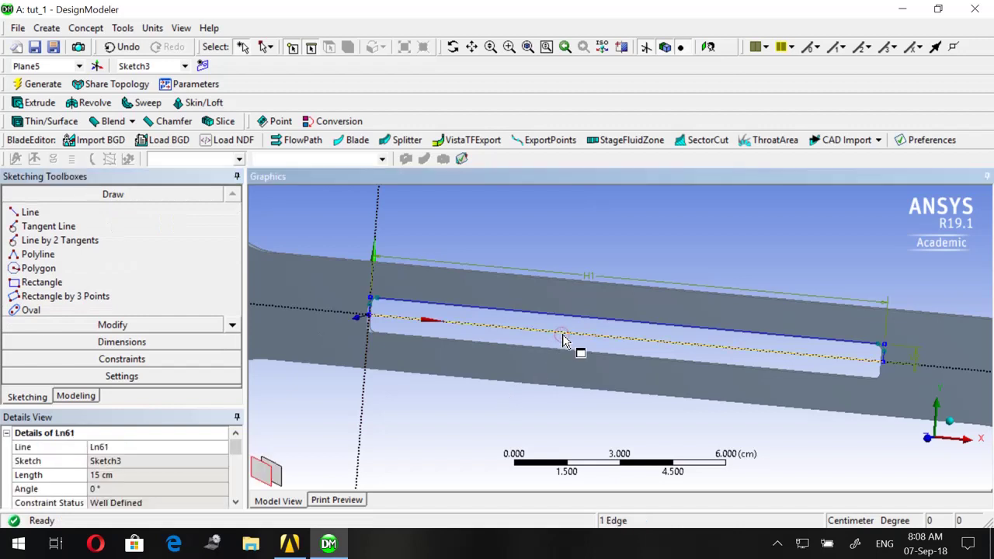
left_click(100, 323)
left_click(232, 342)
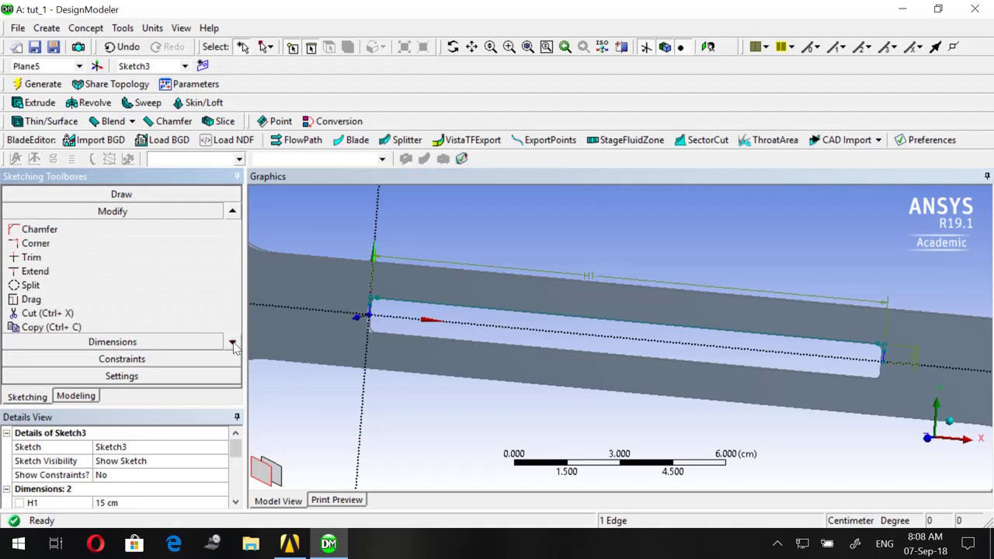
left_click(232, 342)
left_click(232, 342)
left_click(232, 342)
left_click(232, 342)
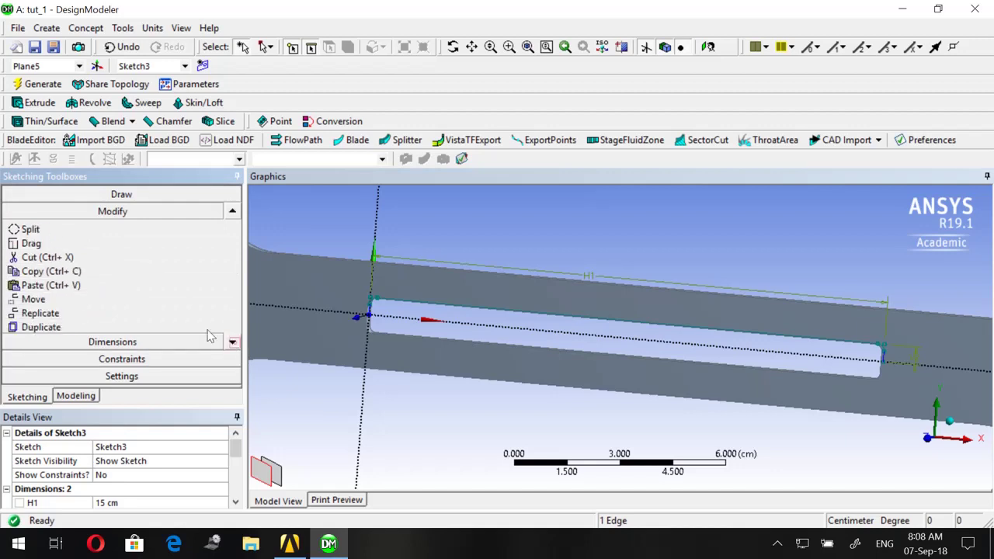
left_click(84, 313)
scroll(349, 310, "up", 2)
scroll(334, 305, "down", 1)
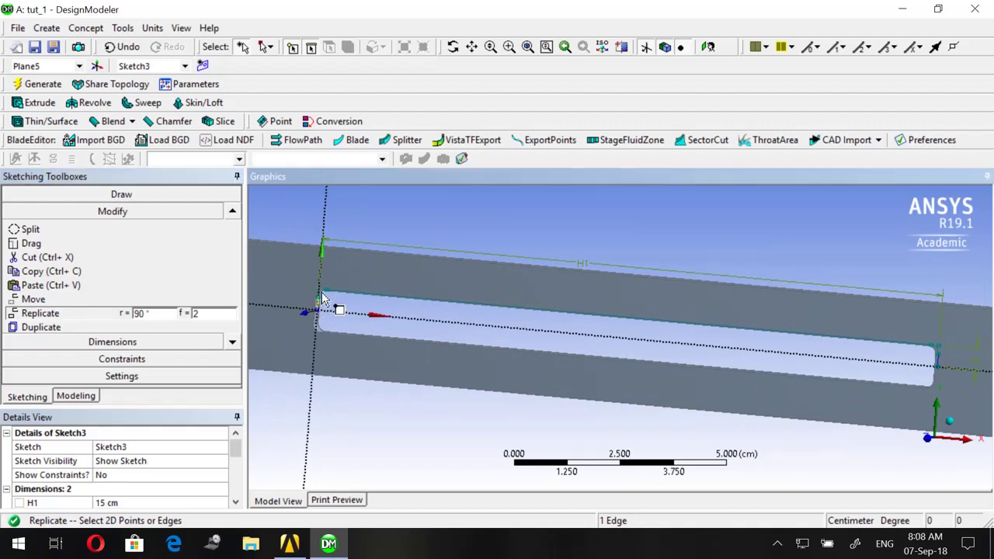
left_click(320, 300, "ctrl")
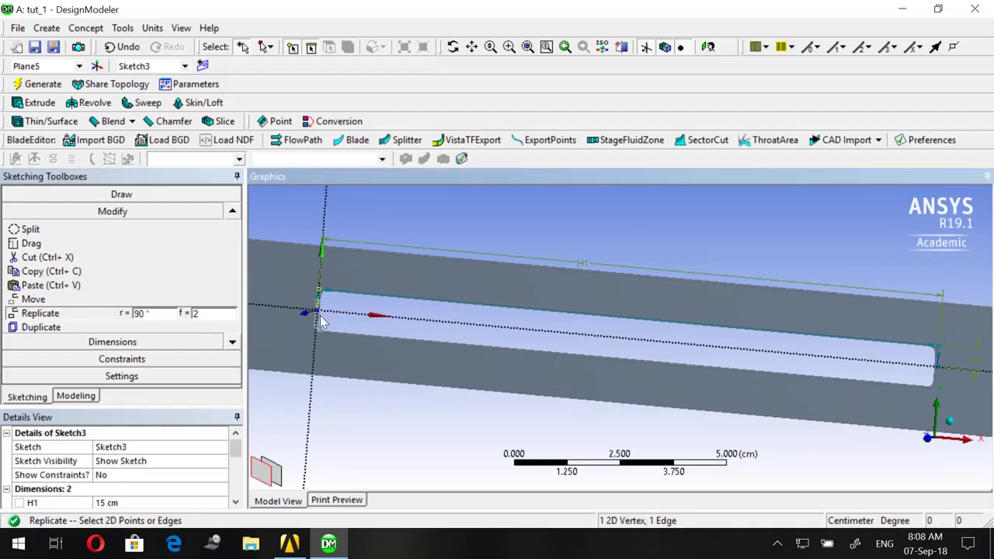
key("Escape")
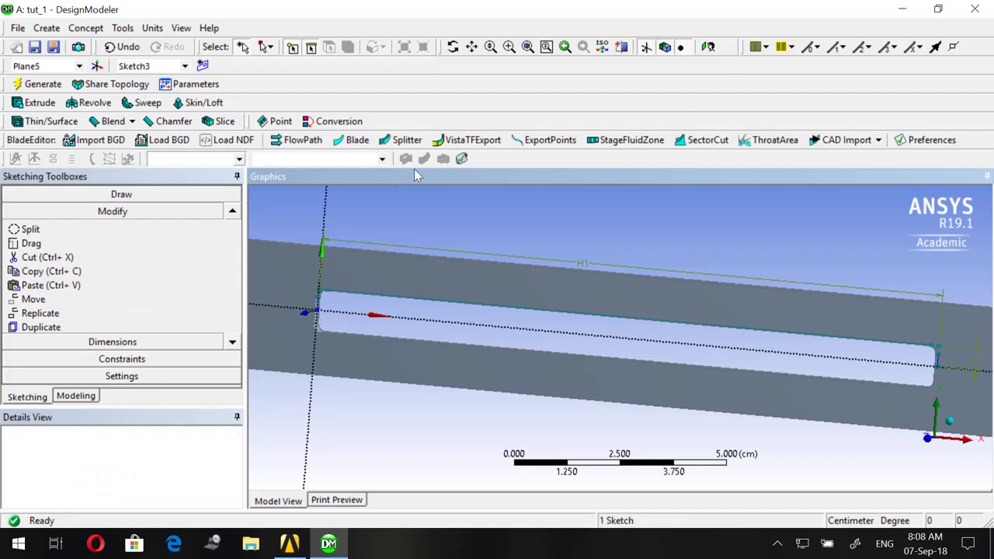
left_click(510, 47)
mouse_move(293, 258)
left_mouse_down()
mouse_move(841, 390)
mouse_move(737, 402)
left_mouse_up()
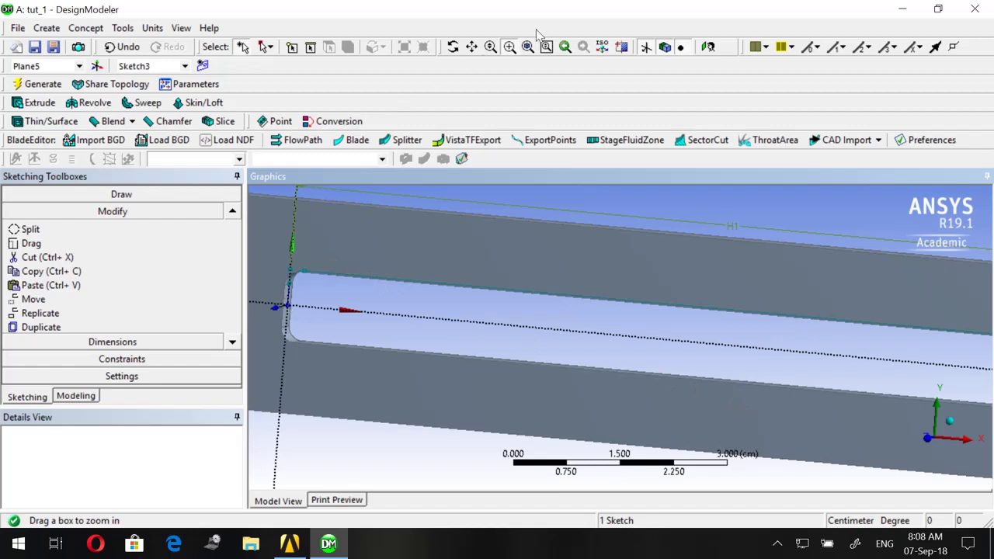
left_click(509, 46)
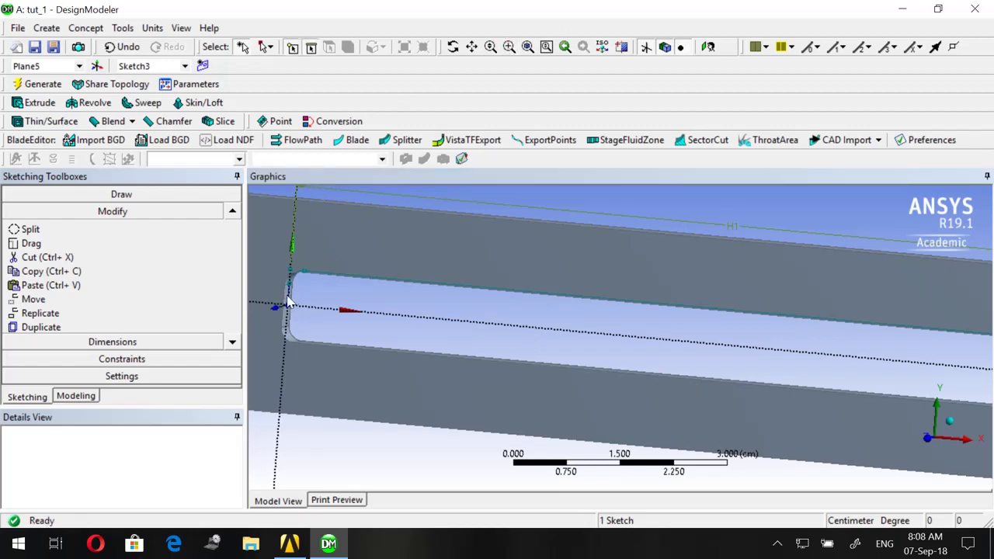
left_click(67, 313)
left_click(291, 305)
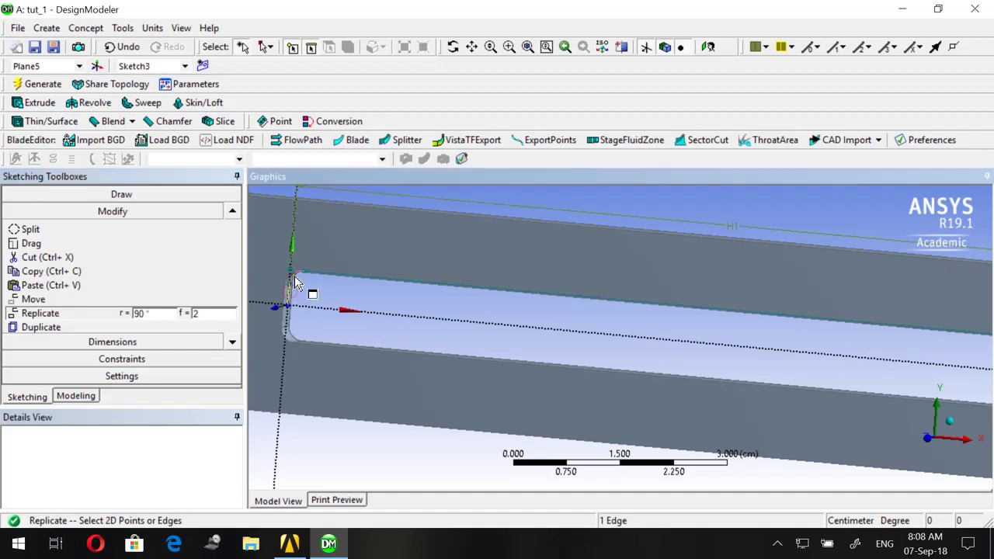
left_click(331, 282, "ctrl")
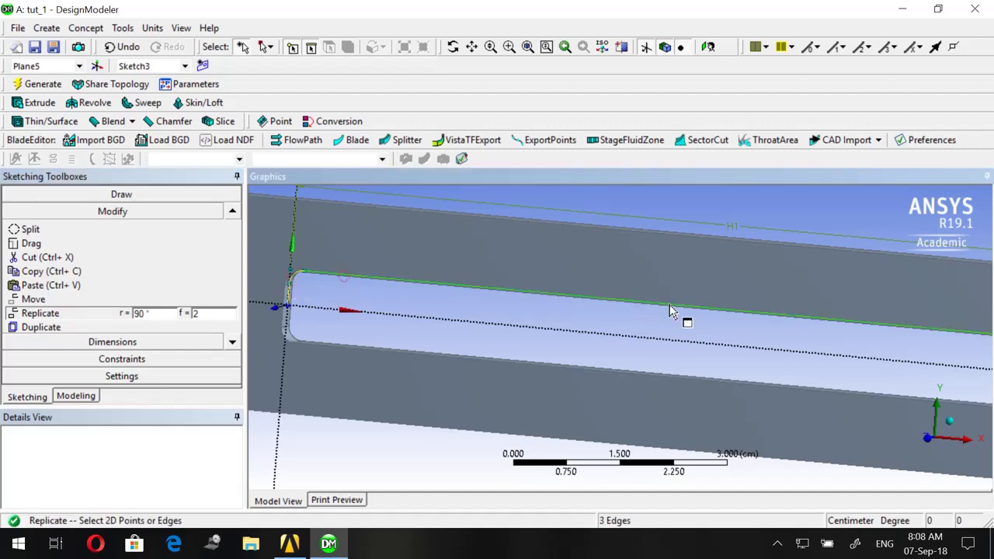
scroll(688, 321, "down", 3)
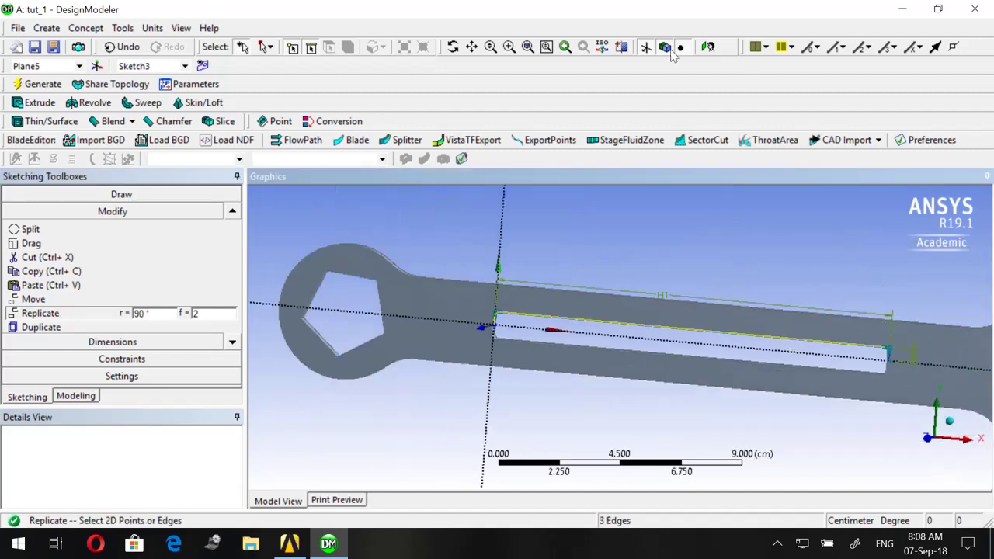
left_click(509, 47)
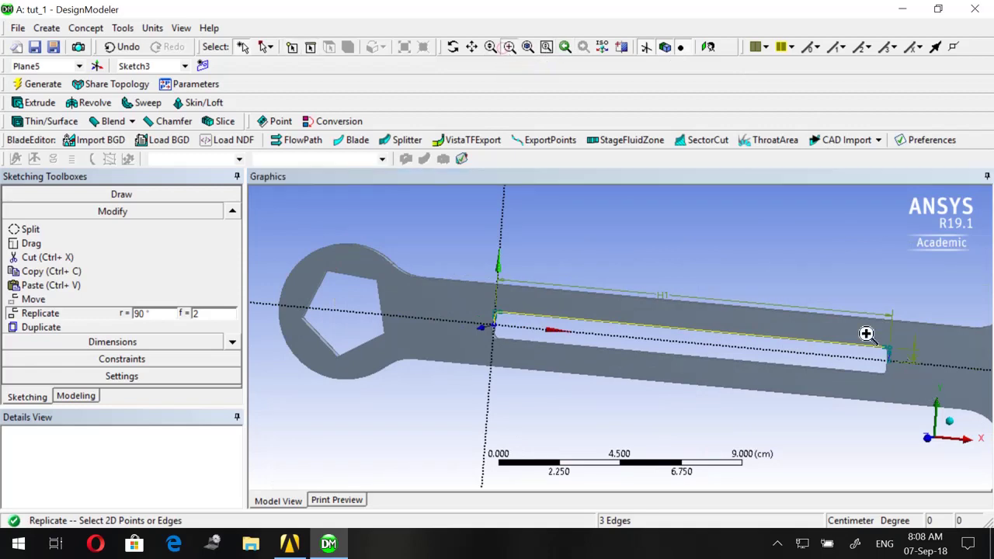
left_click_drag(845, 322, 930, 408)
left_click(510, 46)
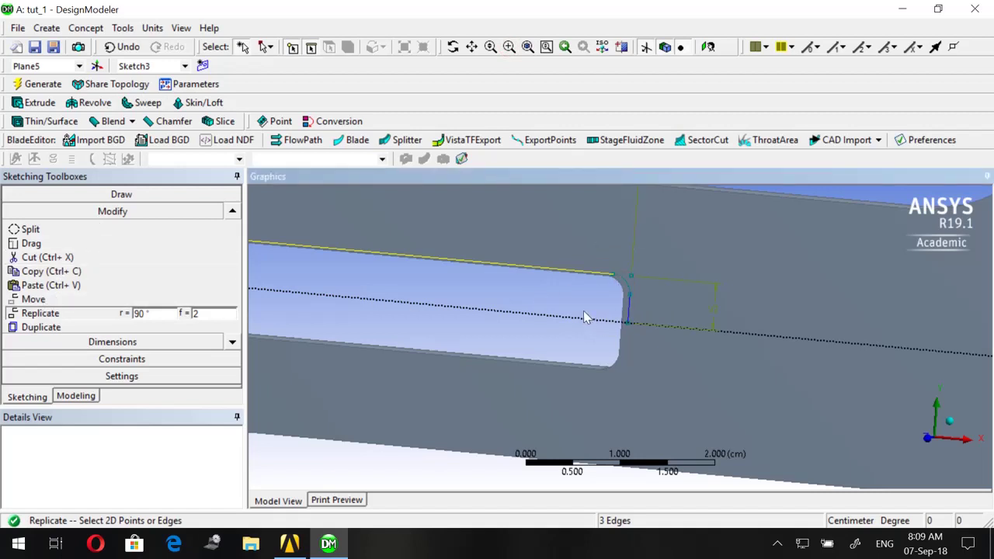
key("Escape")
Select all five edges of the open half-slot profile: both short vertical lines, both fillet arcs and the long upper line
left_click(631, 304)
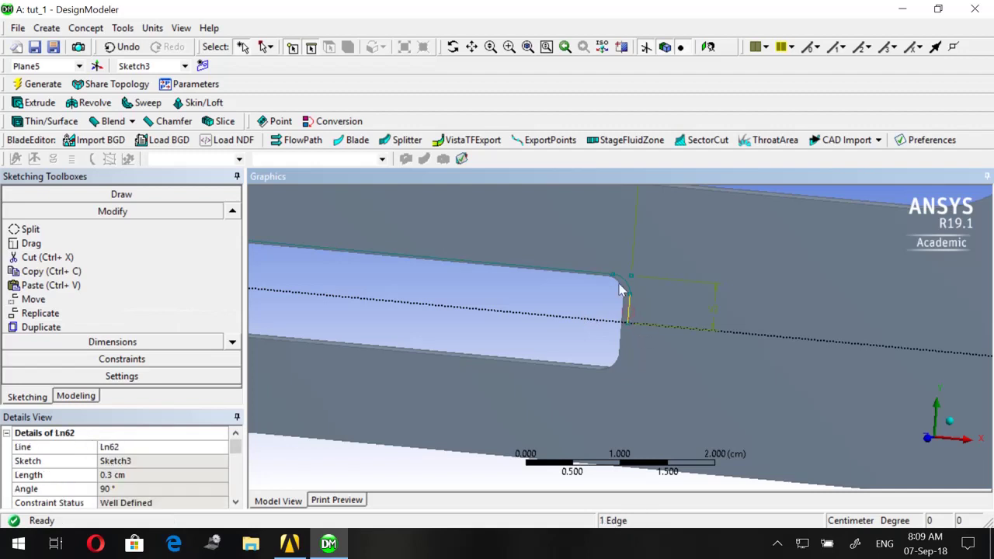
left_click(621, 286, "ctrl")
scroll(466, 303, "down", 5)
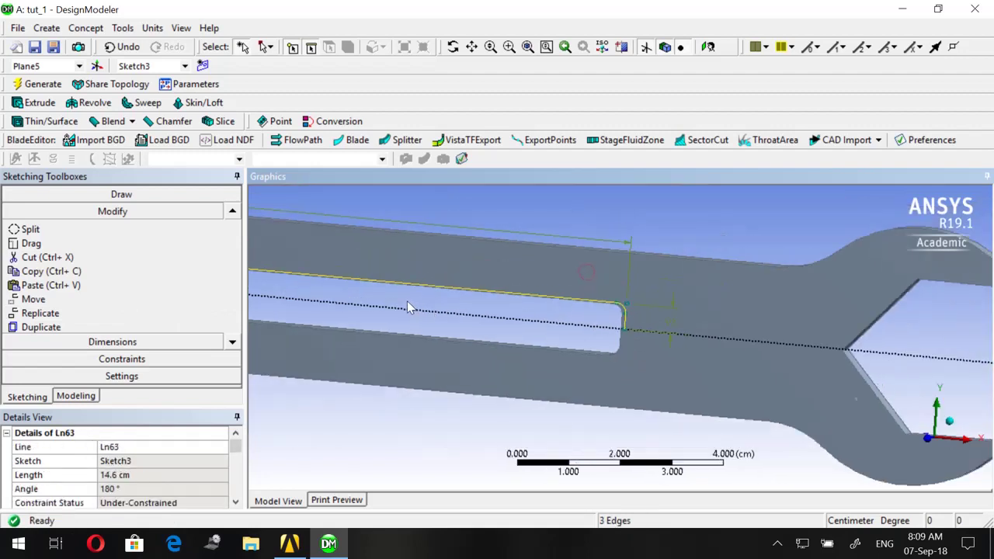
left_click(509, 47)
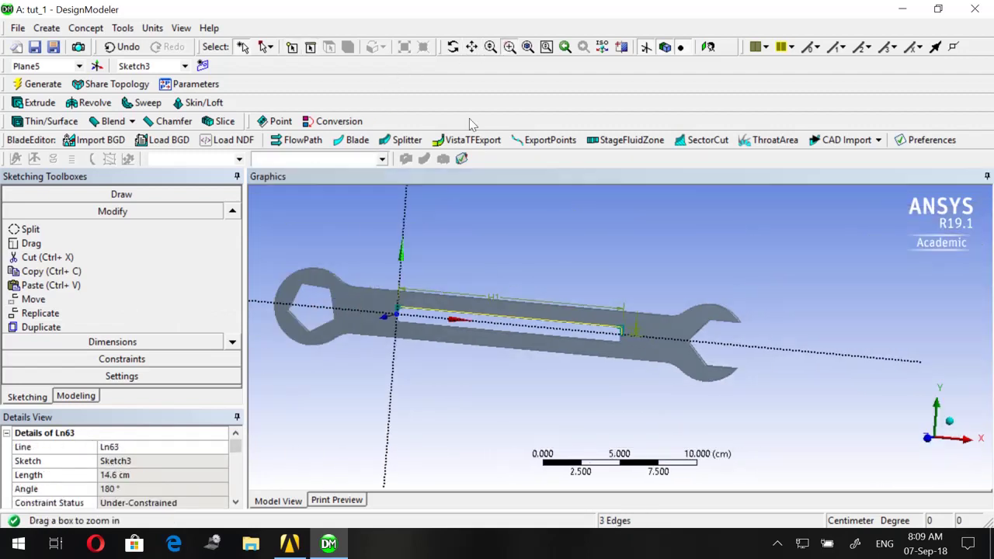
left_click_drag(334, 247, 474, 383)
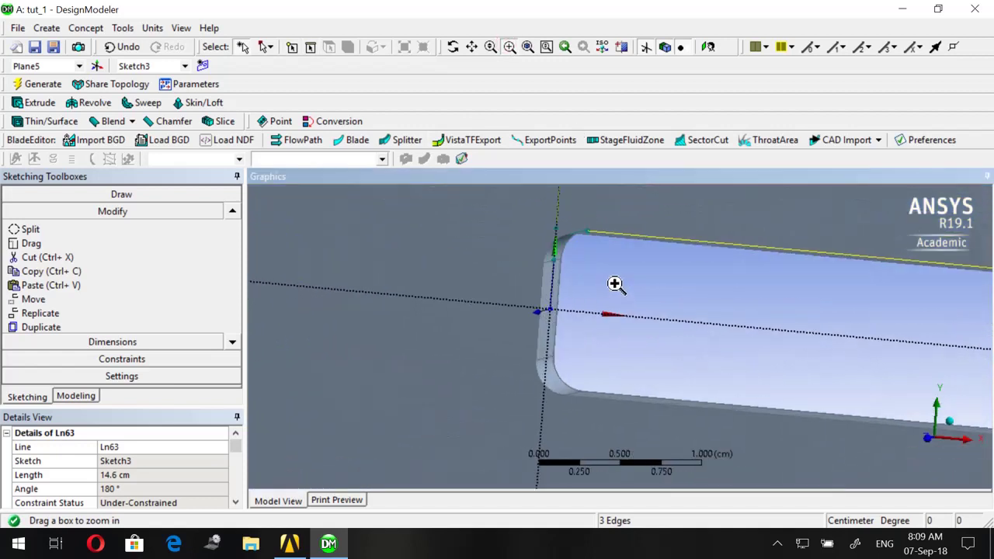
left_click(509, 46)
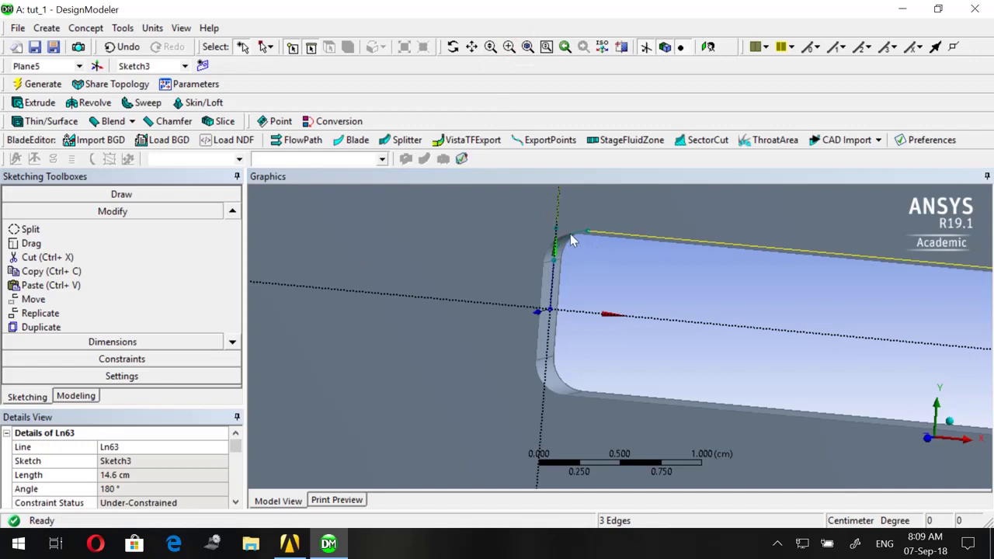
scroll(565, 243, "up", 2)
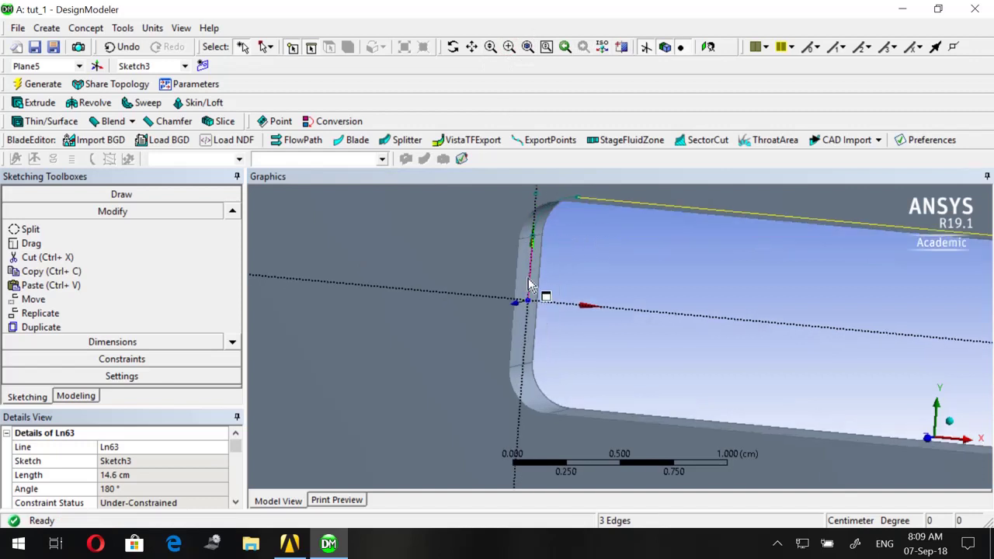
left_click(530, 281)
left_click(555, 225)
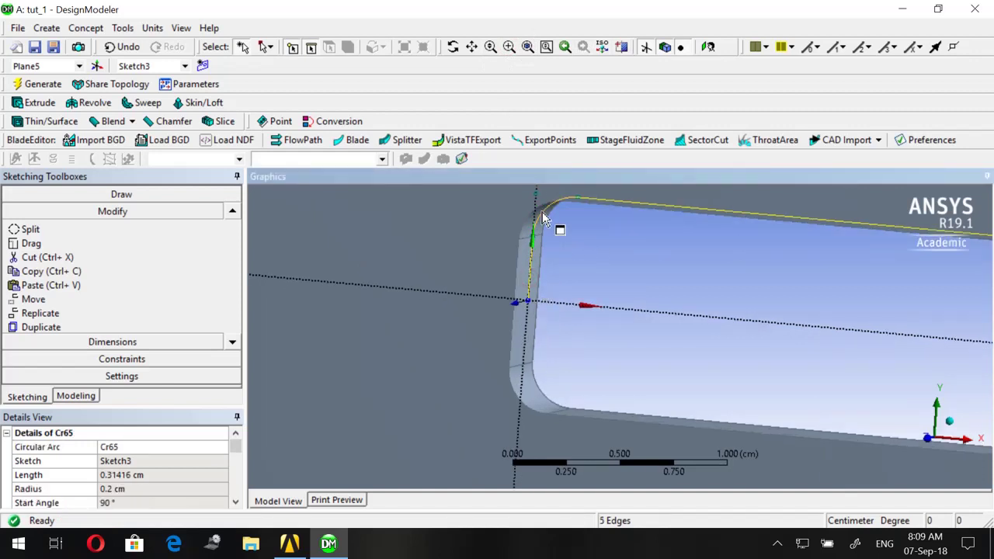
scroll(662, 281, "down", 8)
Replicate the selected edges with the plane origin as paste handle, flipped vertically and placed at the origin to close the slot
right_click(692, 229)
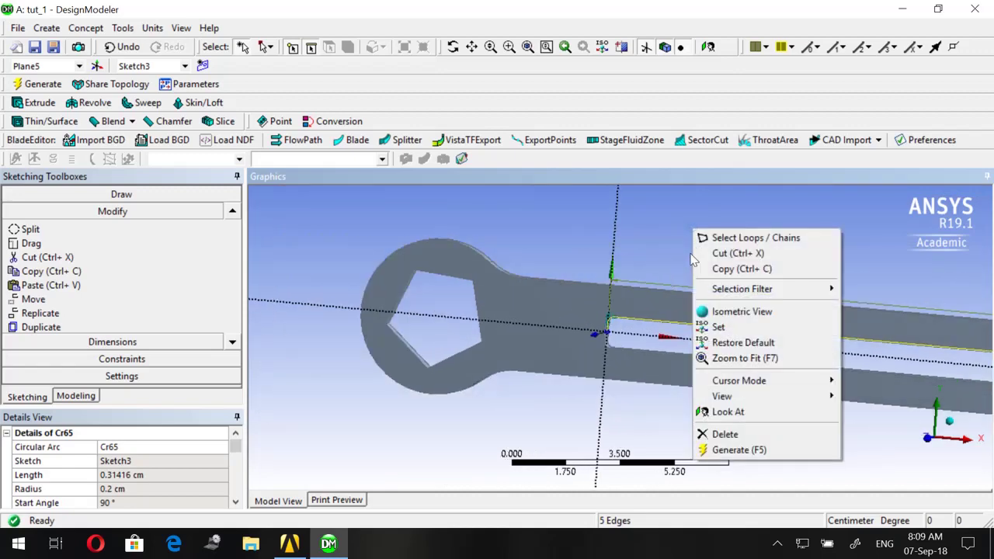
mouse_move(724, 397)
left_click(78, 316)
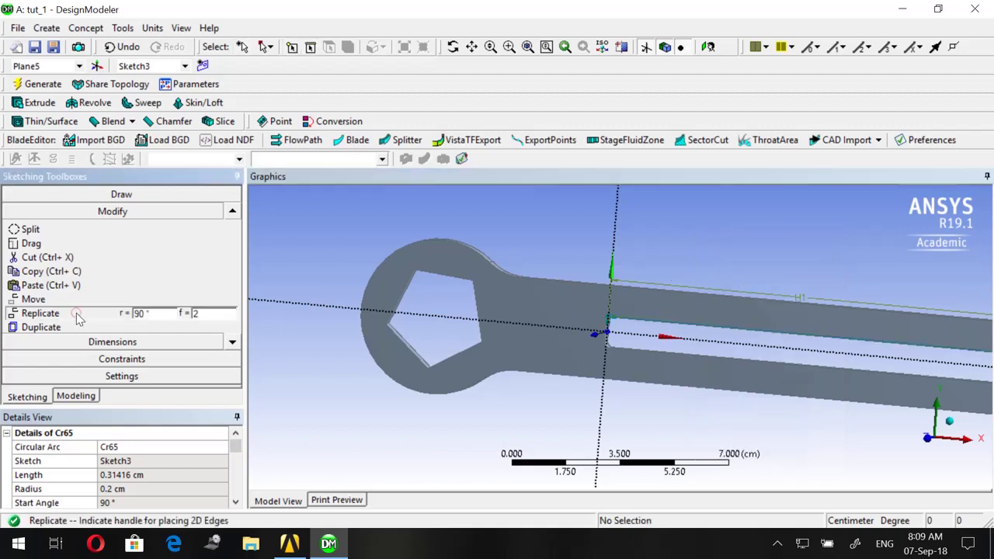
right_click(694, 256)
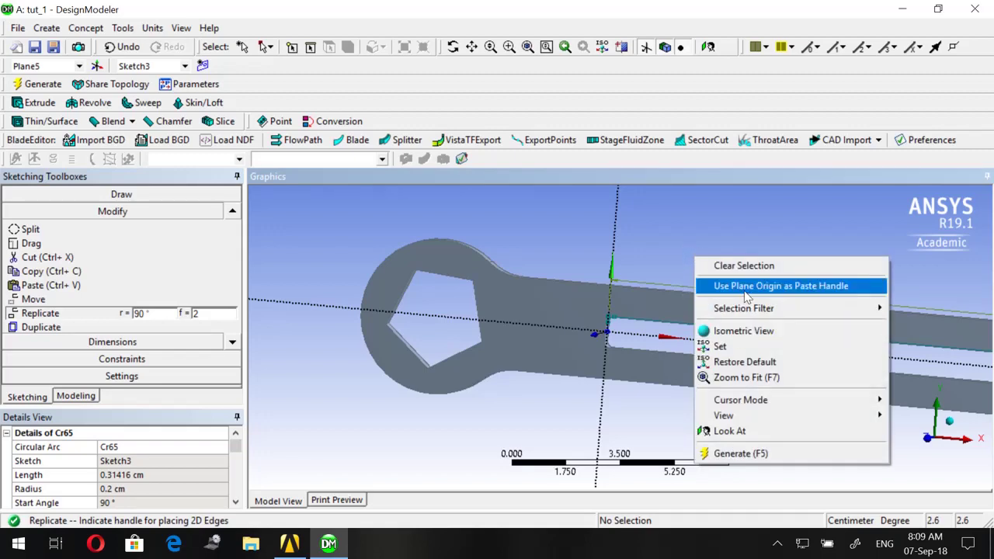
left_click(744, 287)
right_click(632, 213)
left_click(676, 268)
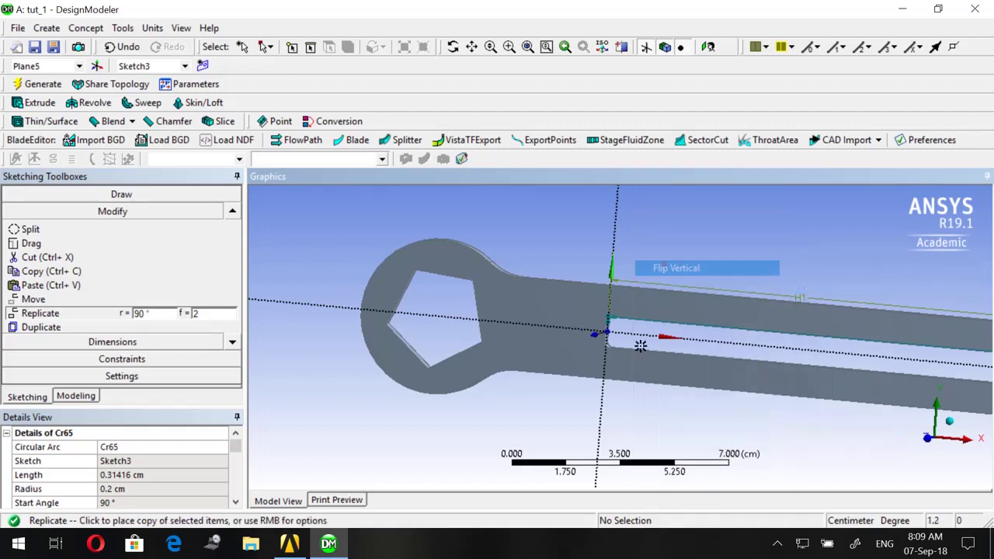
scroll(588, 344, "up", 5)
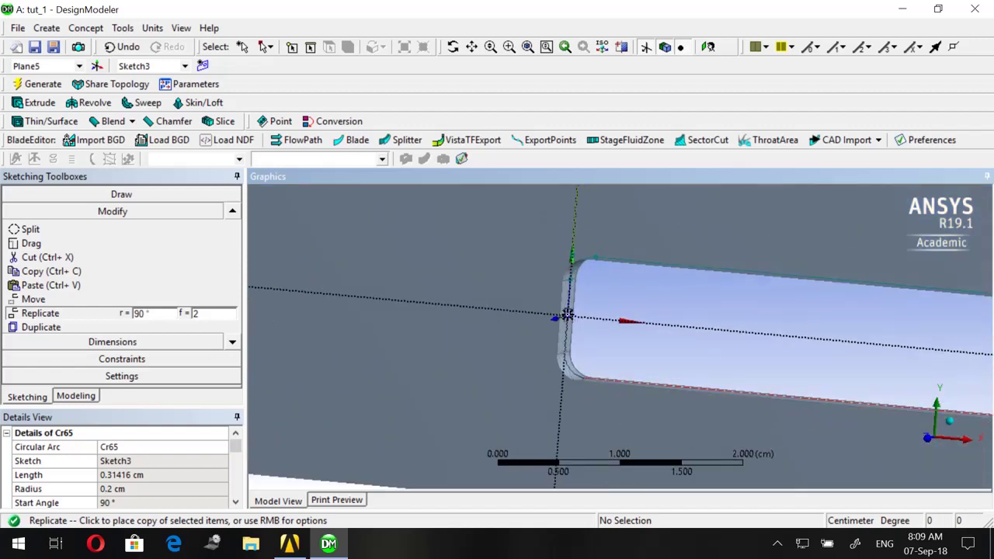
left_click(568, 314)
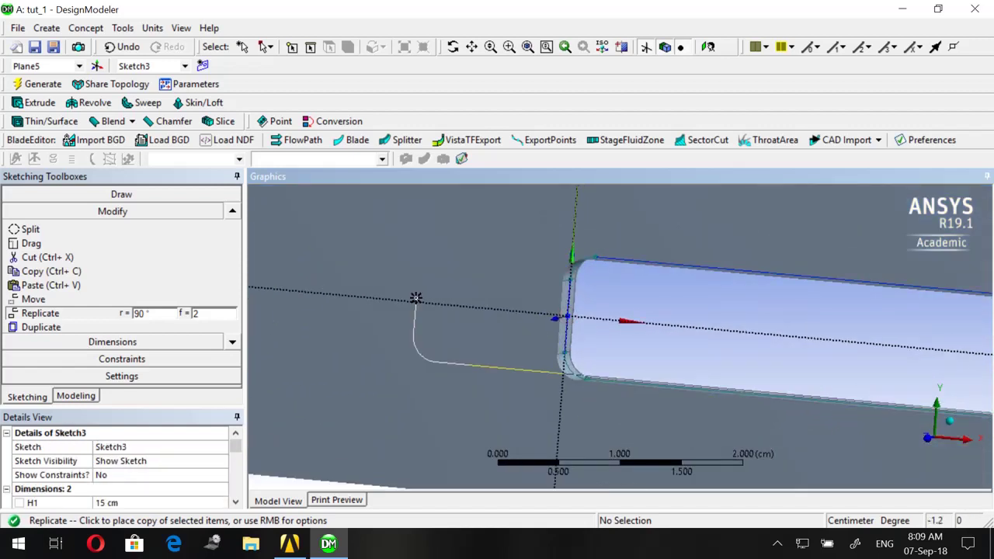
key("Escape")
scroll(415, 296, "down", 3)
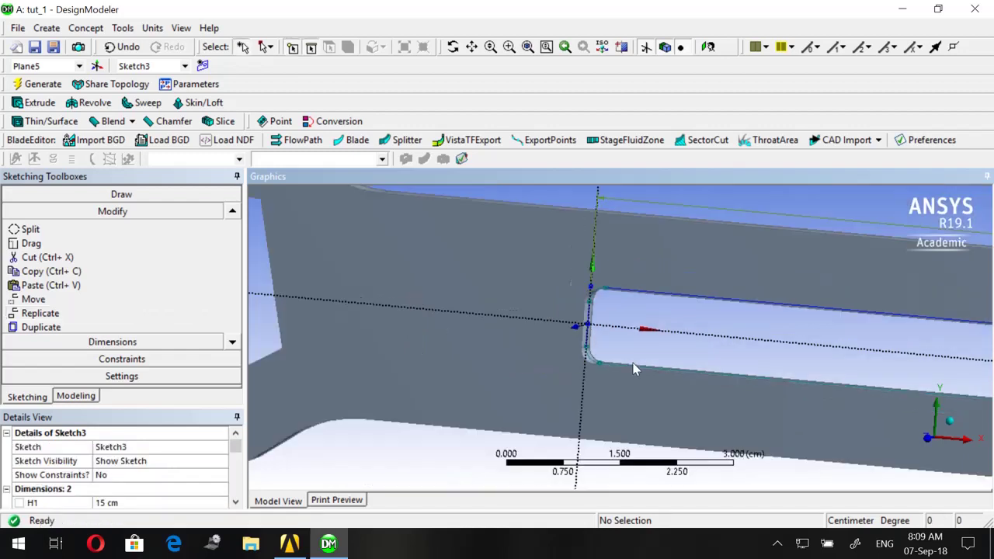
scroll(617, 369, "down", 4)
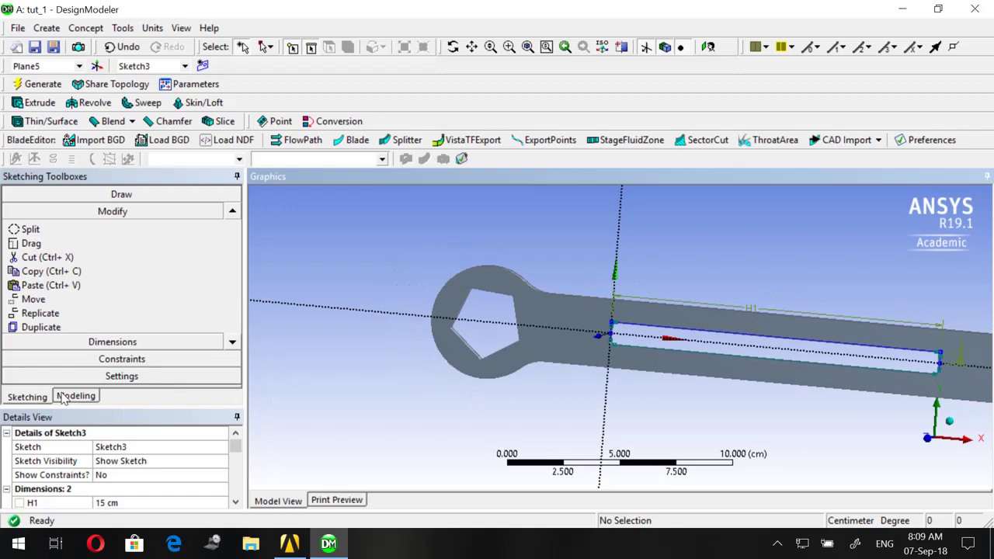
Create a surface from Sketch3, the slot profile on Plane5, with the Add Material operation and generate it
left_click(85, 28)
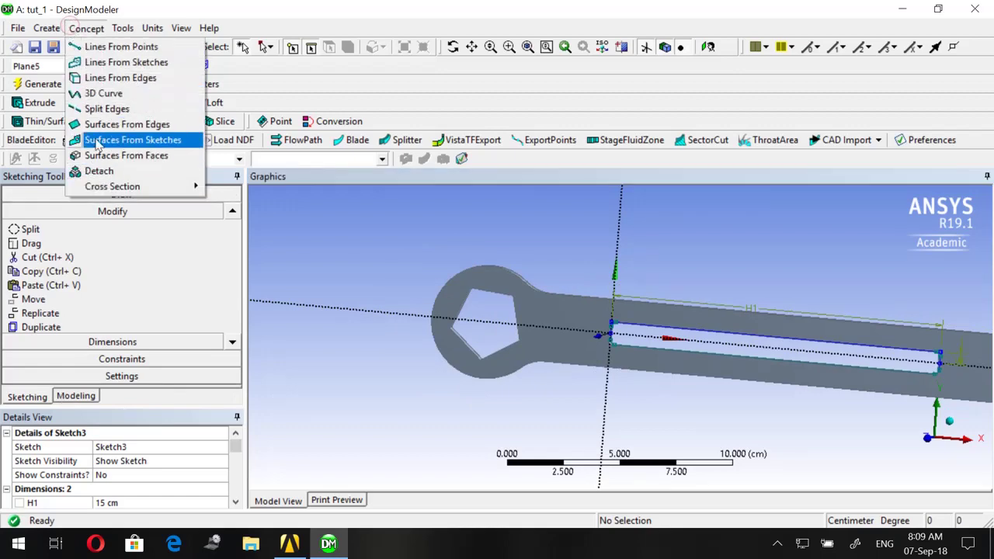
left_click(97, 142)
left_click(103, 304)
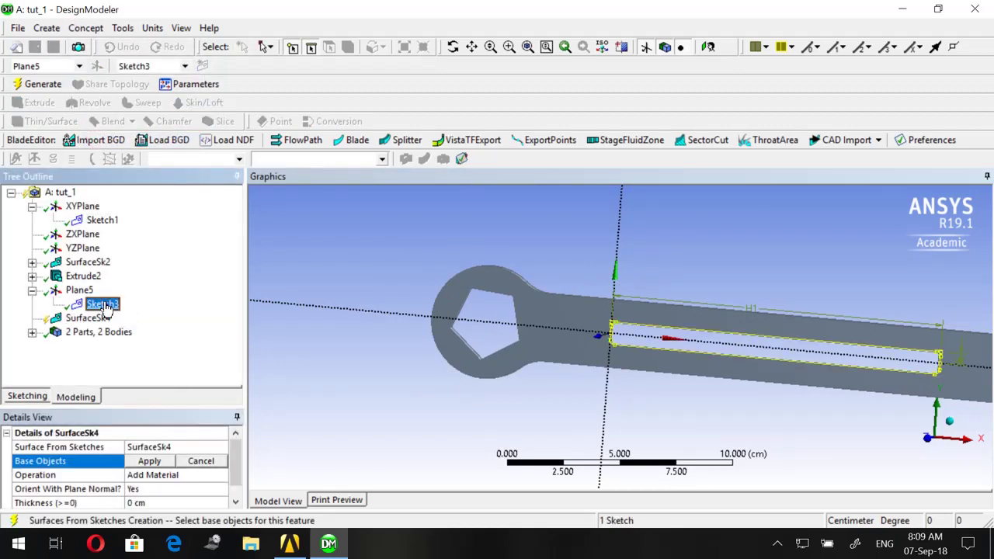
left_click(149, 461)
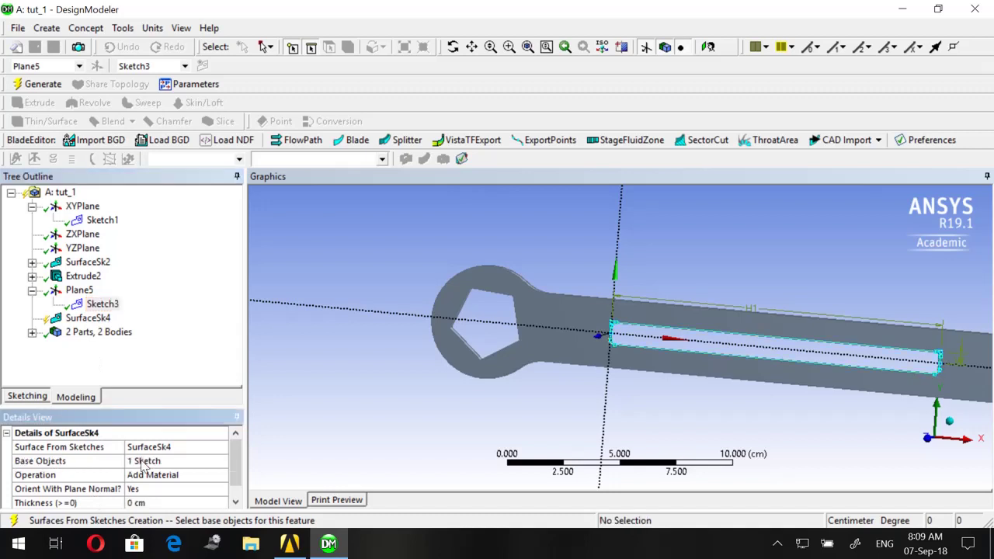
left_click(56, 84)
Extrude Sketch3 in the normal direction to a fixed depth of 0.1 cm with Add Material and generate it
left_click(39, 103)
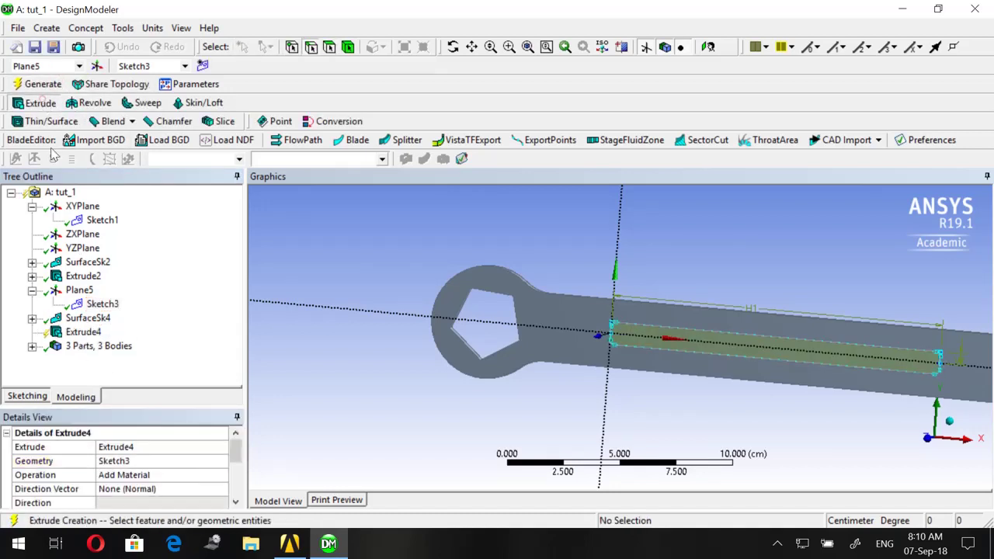
scroll(99, 482, "down", 3)
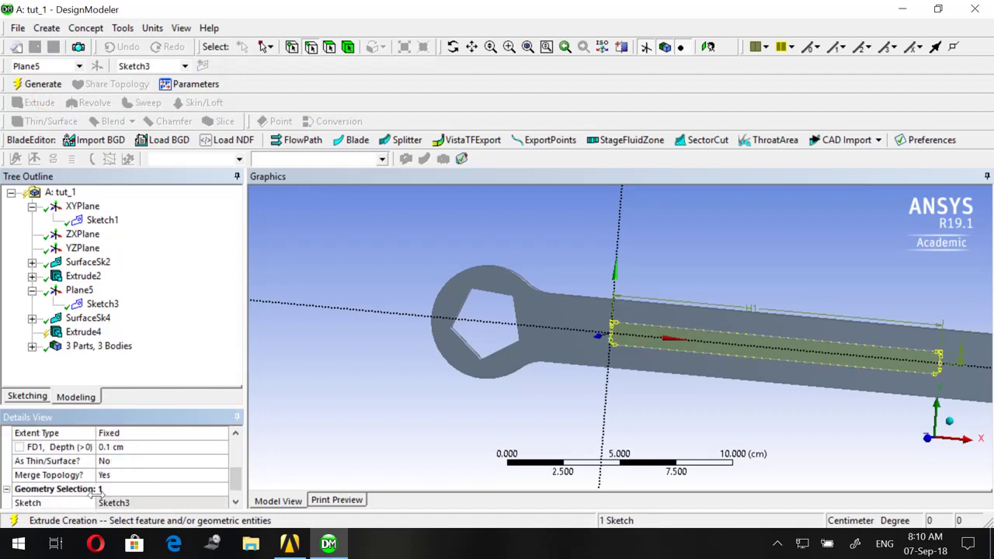
left_click(134, 451)
scroll(124, 466, "up", 3)
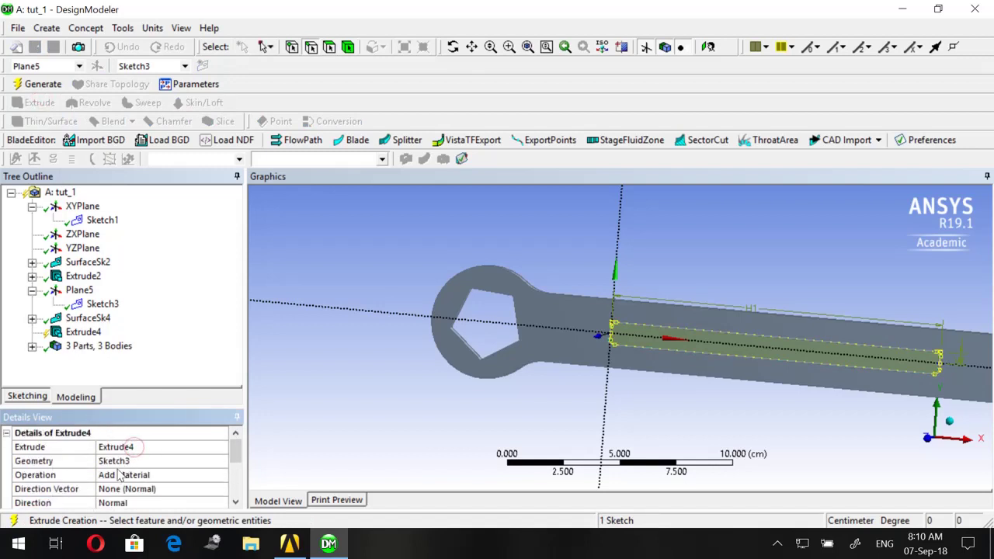
left_click(117, 465)
left_click(116, 464)
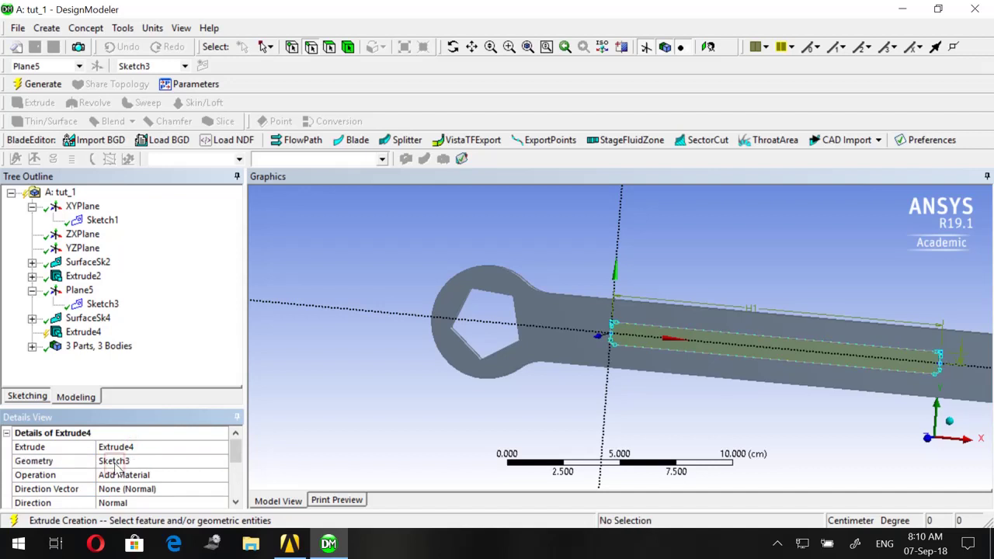
scroll(117, 466, "down", 3)
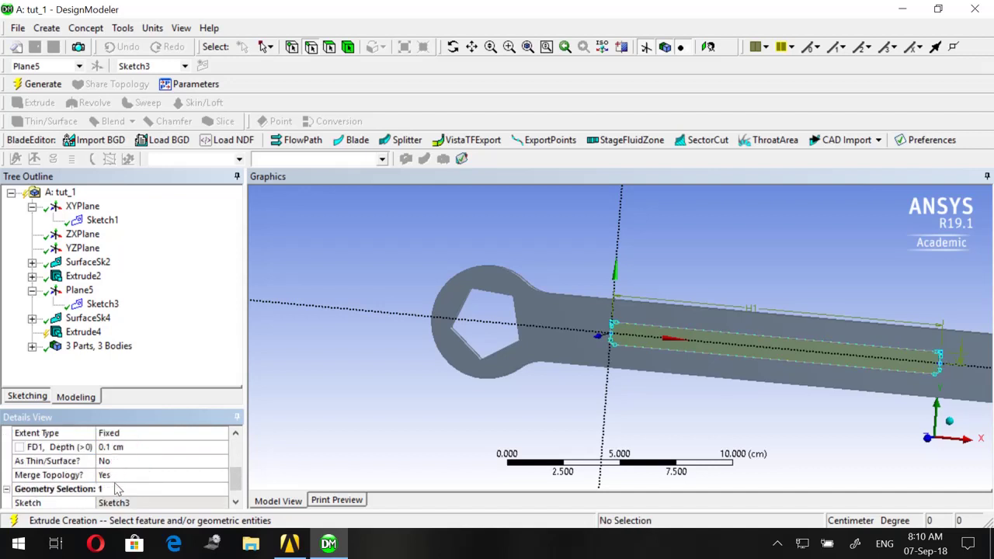
left_click(23, 87)
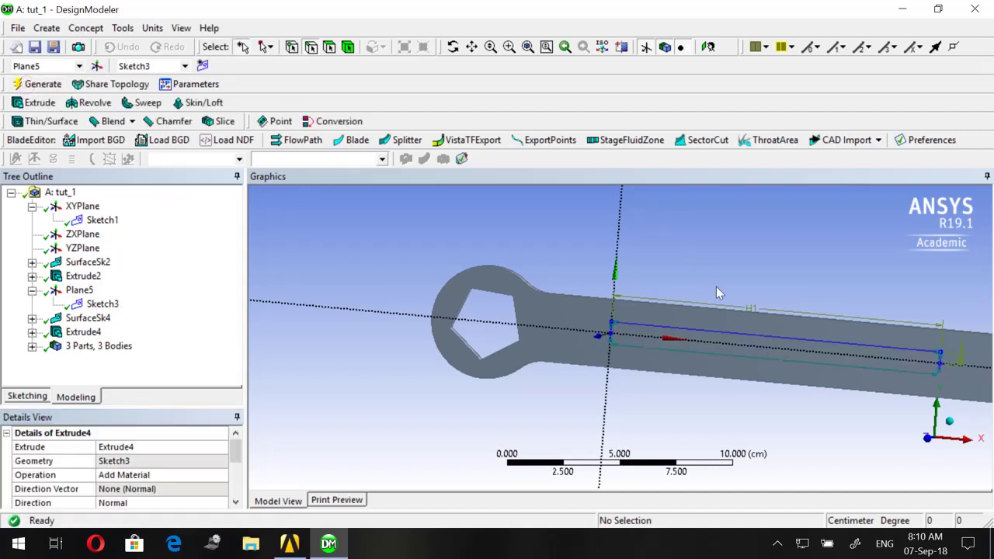
Apply a 0.2 cm fixed-radius blend to eight long edges running along the handle's slot and generate it
mouse_move(719, 293)
middle_mouse_down()
mouse_move(699, 271)
mouse_move(715, 271)
mouse_move(712, 284)
middle_mouse_up()
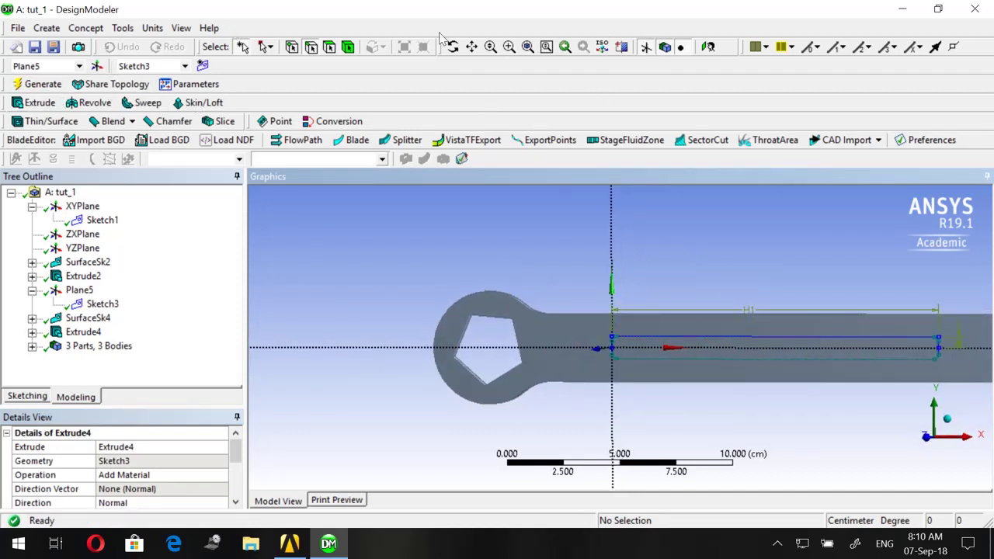
left_click(528, 47)
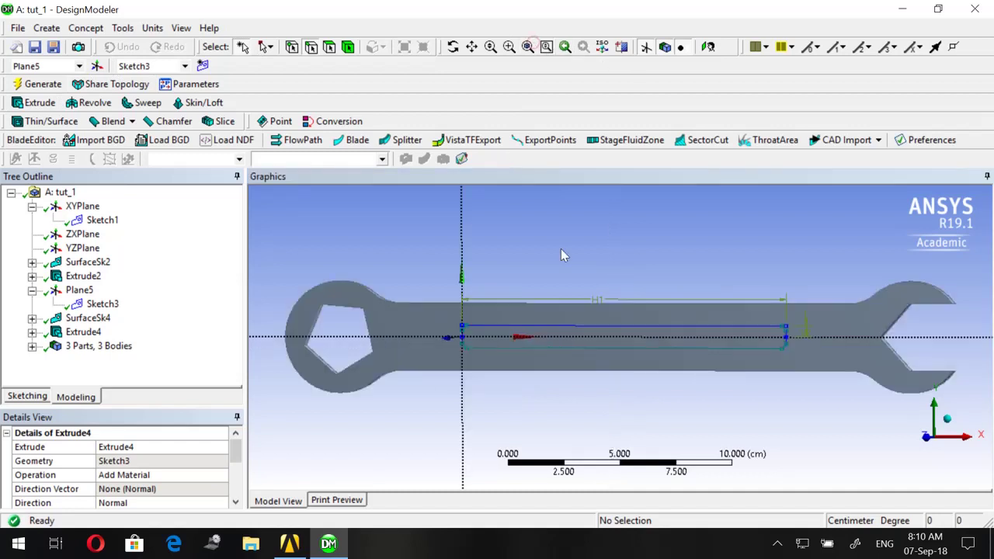
scroll(567, 260, "up", 3)
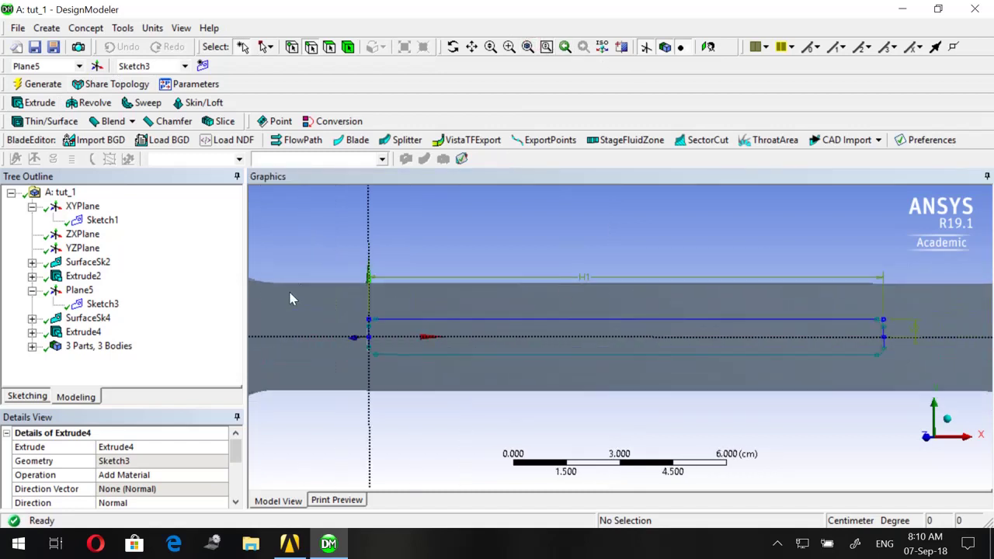
left_click(132, 122)
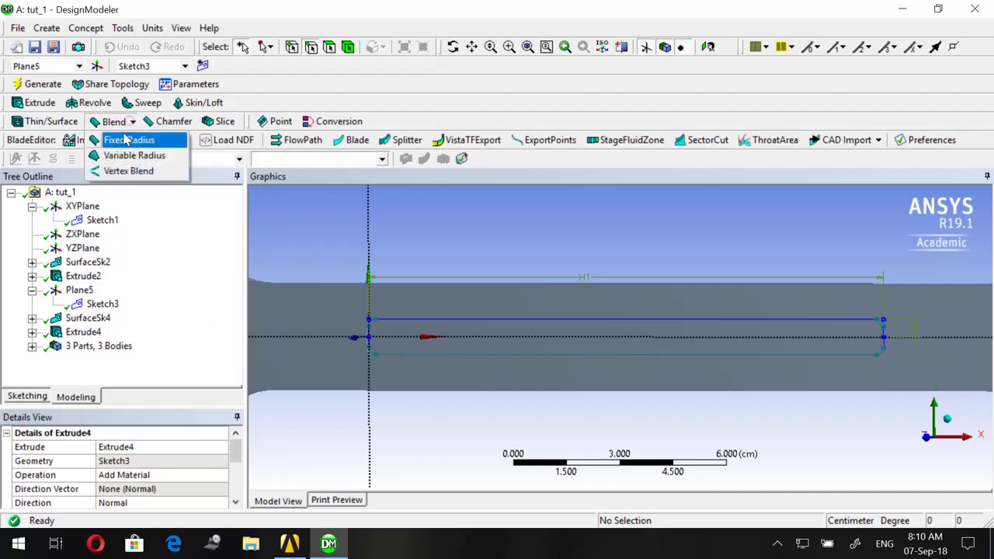
left_click(124, 140)
scroll(501, 262, "up", 2)
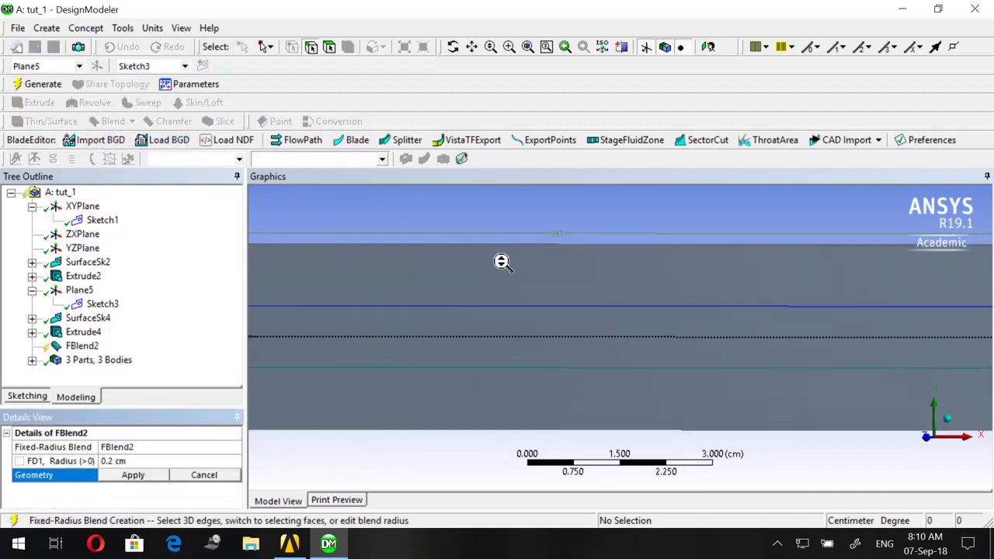
middle_click_drag(544, 288, 455, 259)
scroll(470, 303, "up", 2)
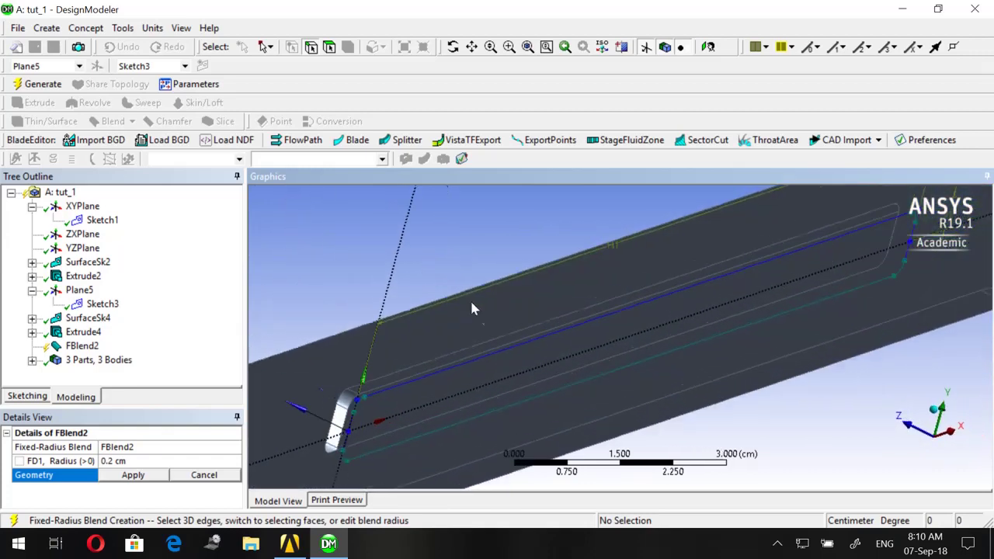
left_click(476, 318)
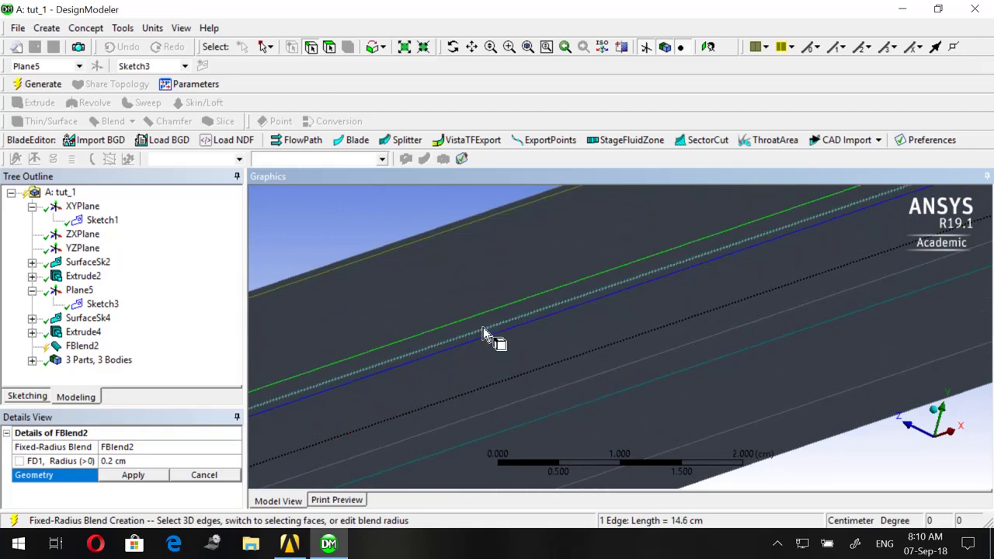
middle_click_drag(483, 332, 481, 379)
left_click(490, 301, "ctrl")
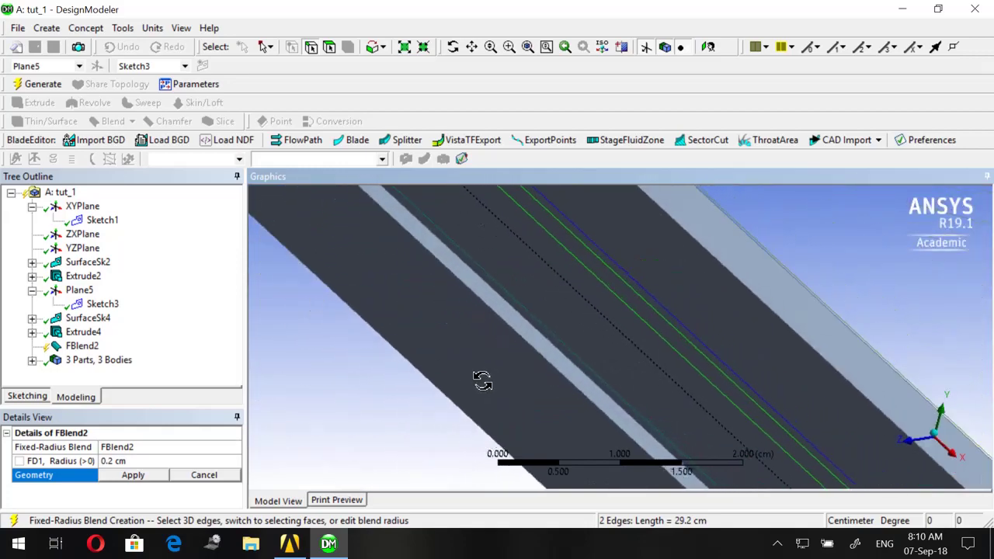
left_click(537, 330, "ctrl")
middle_click_drag(666, 373, 617, 350)
left_click(652, 274, "ctrl")
left_click(650, 287, "ctrl")
left_click(663, 367, "ctrl")
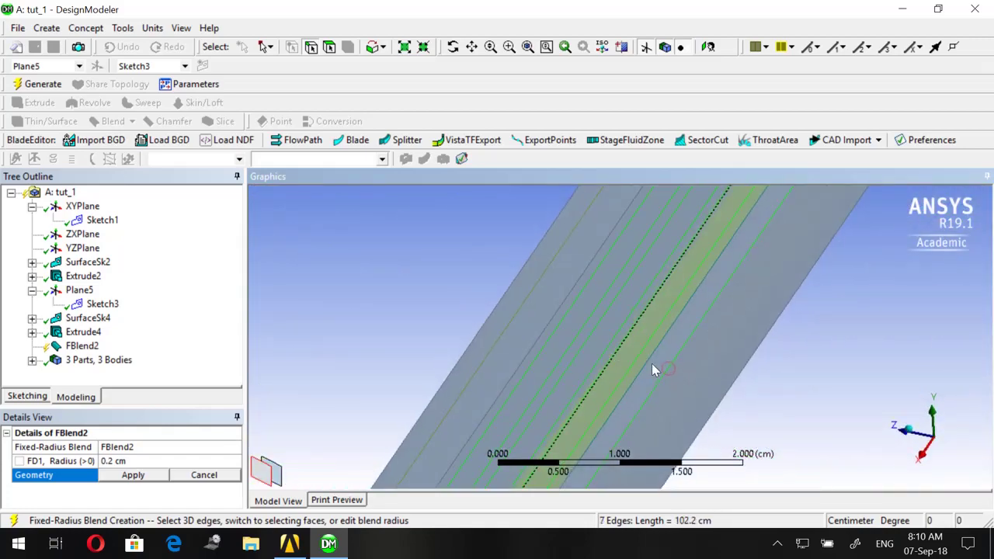
left_click(649, 363, "ctrl")
left_click(110, 480)
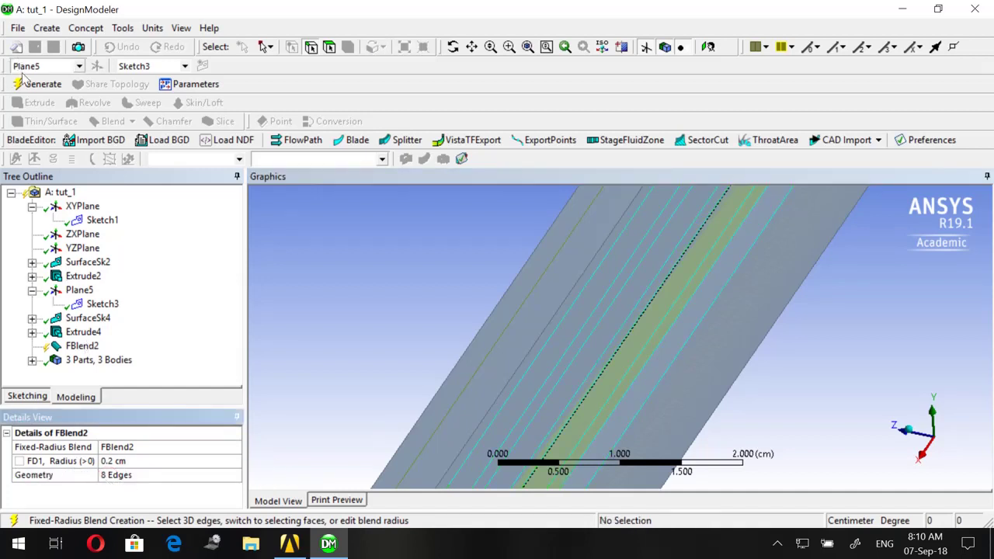
left_click(43, 84)
Hide the plane axes and sketch display, and inspect the whole wrench with its handle slot from several angles
mouse_move(372, 333)
middle_mouse_down()
mouse_move(477, 317)
mouse_move(530, 322)
mouse_move(491, 323)
middle_mouse_up()
scroll(495, 324, "down", 2)
scroll(516, 328, "down", 1)
scroll(490, 320, "down", 2)
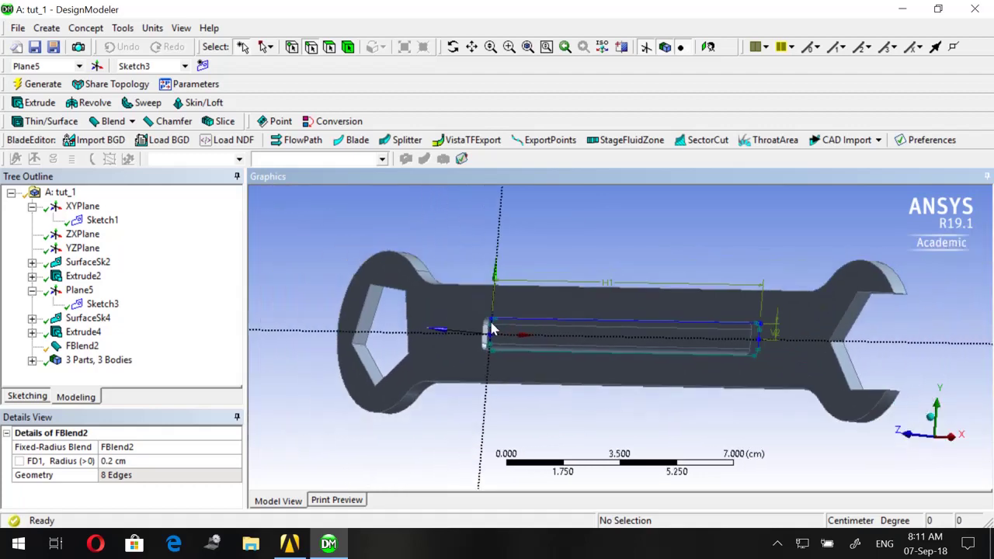
left_click(640, 49)
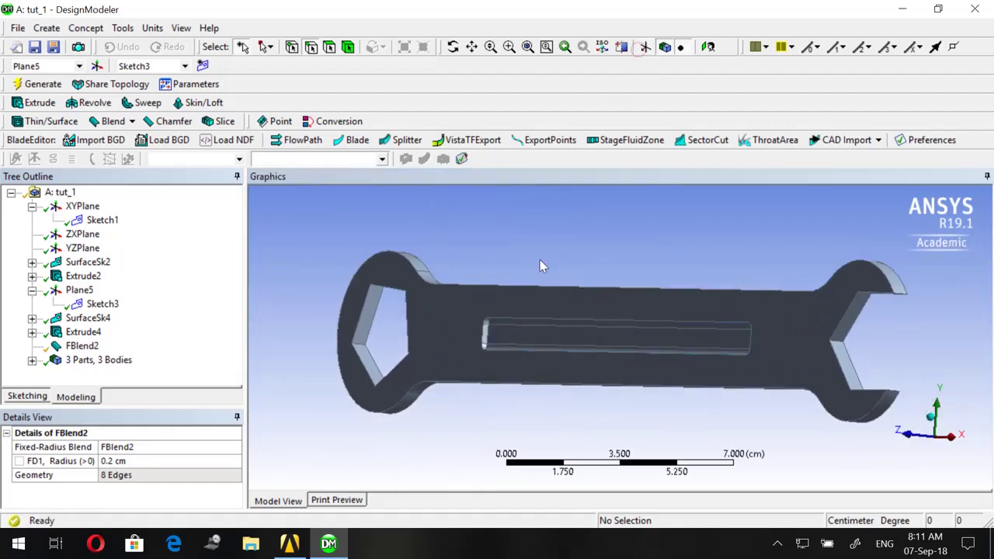
middle_click_drag(542, 267, 584, 260)
scroll(549, 262, "down", 1)
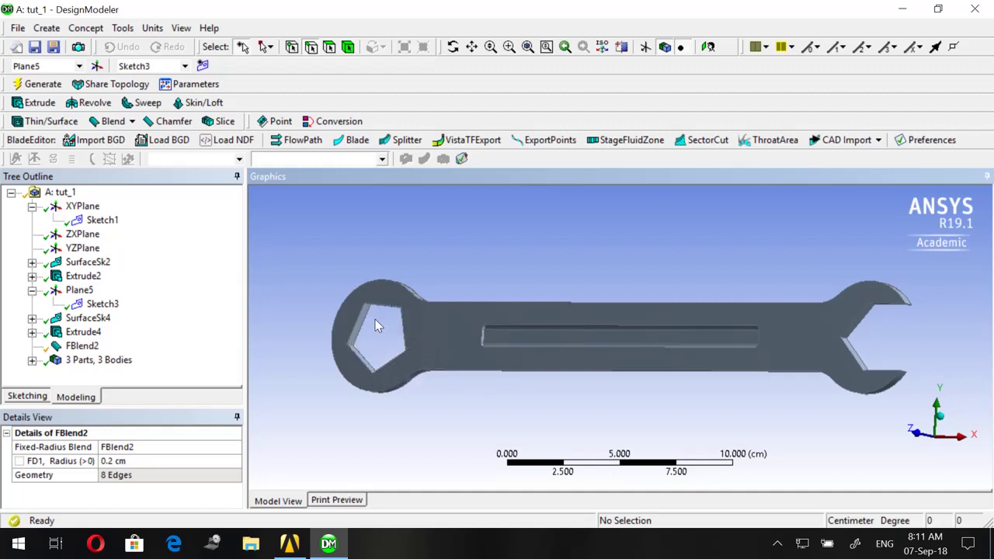
mouse_move(375, 325)
middle_mouse_down()
mouse_move(484, 357)
mouse_move(599, 355)
mouse_move(524, 340)
mouse_move(470, 355)
mouse_move(396, 304)
mouse_move(389, 310)
middle_mouse_up()
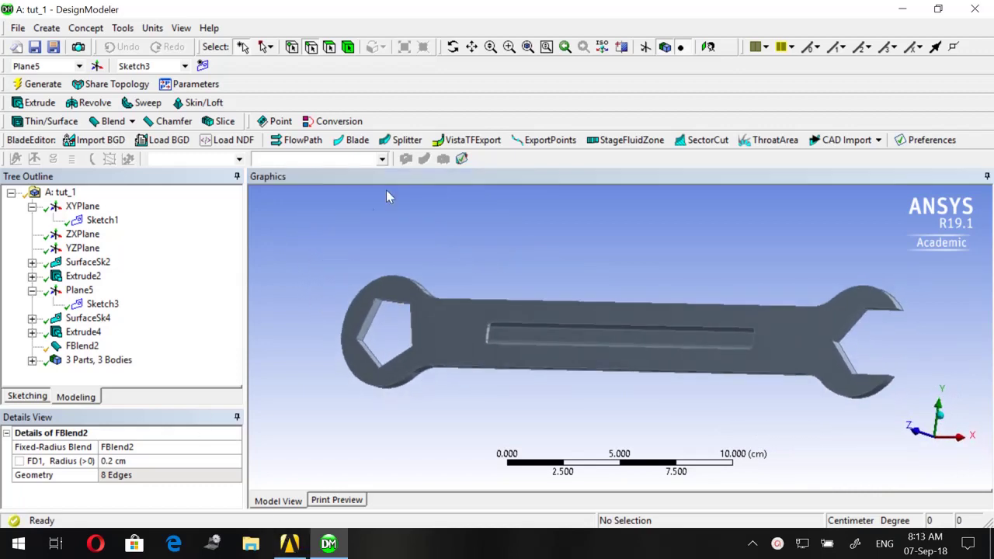
Create a new sketch on the XYPlane and open it for drawing
left_click(84, 206)
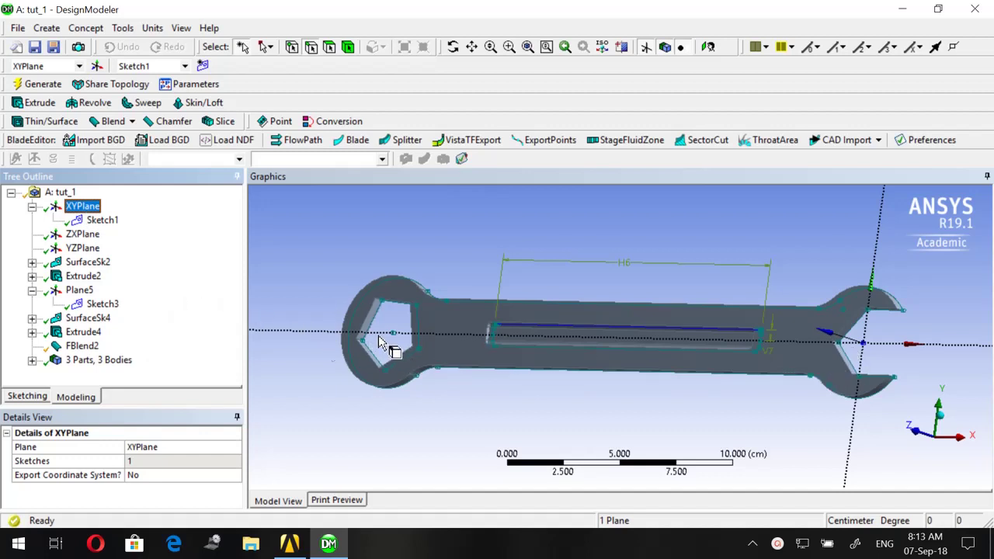
middle_click_drag(395, 346, 417, 348)
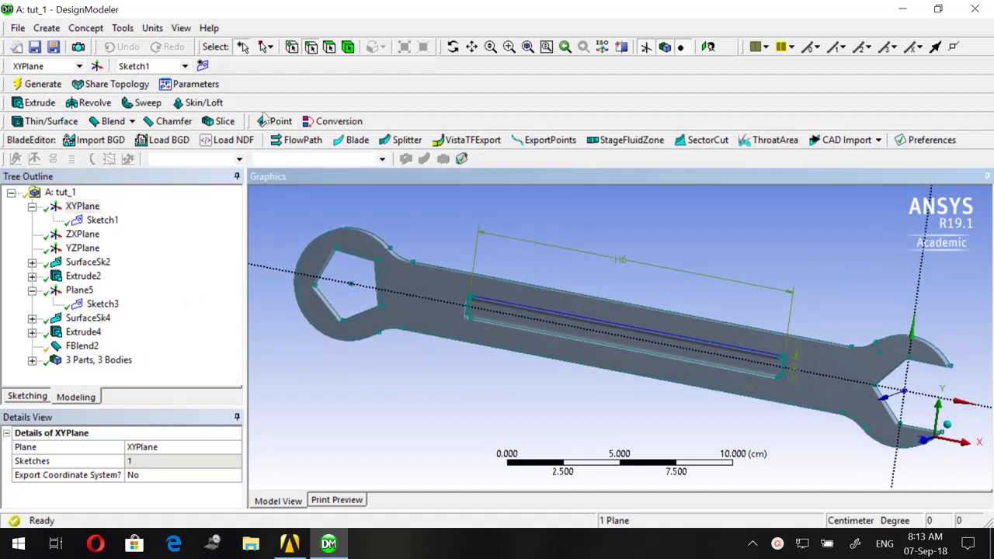
left_click(204, 66)
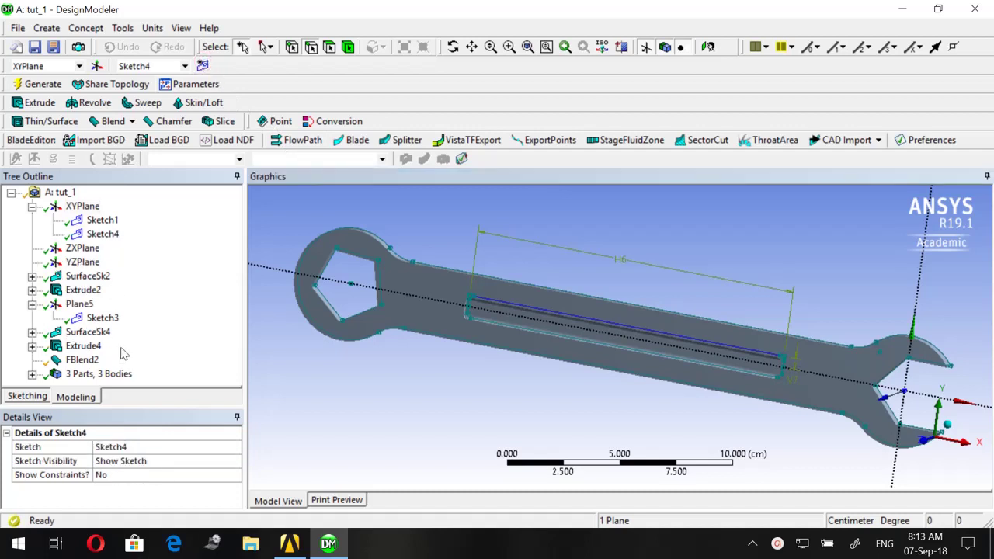
left_click(42, 400)
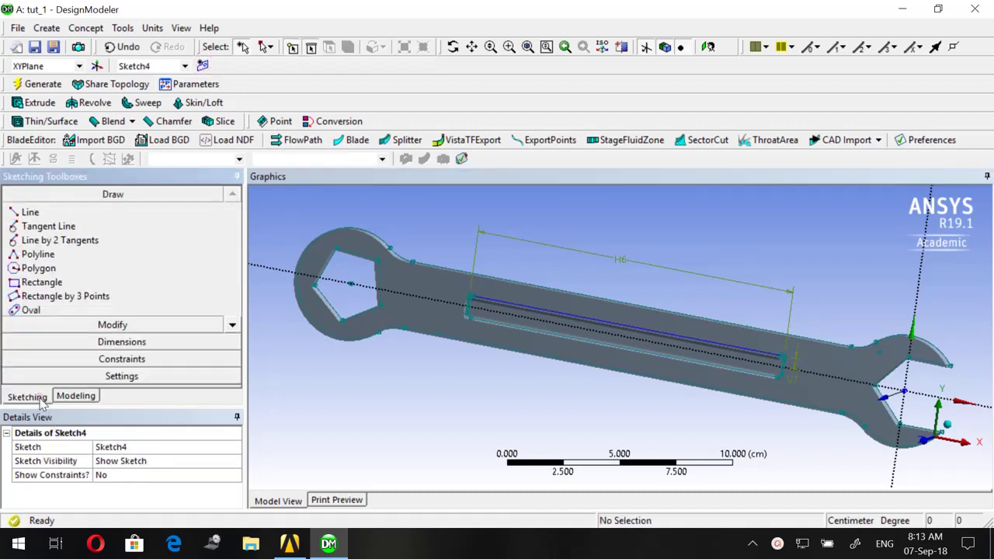
Draw a five-sided polygon centred in the ring end's pentagonal hole, with a vertex near one of the hole's corners
left_click(39, 268)
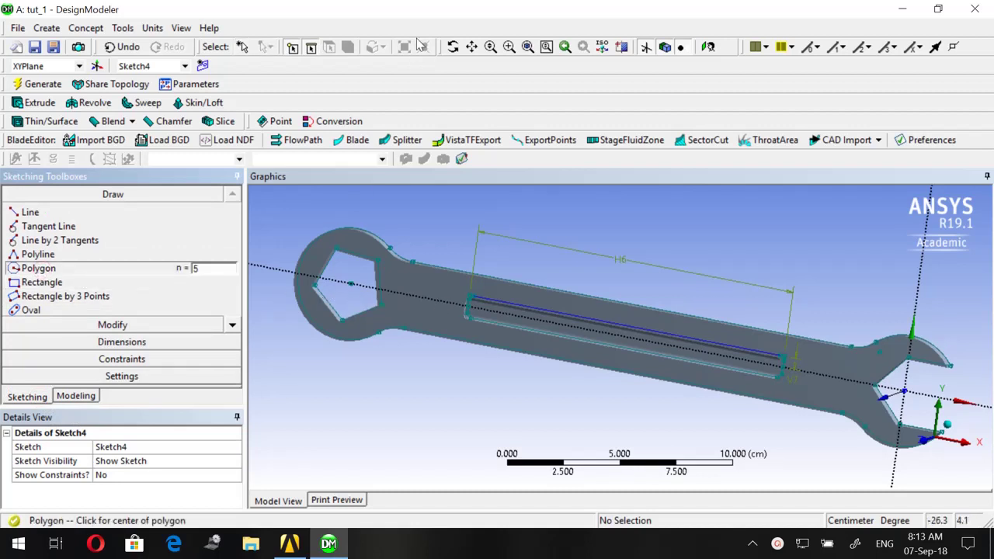
left_click(347, 280)
scroll(344, 284, "up", 2)
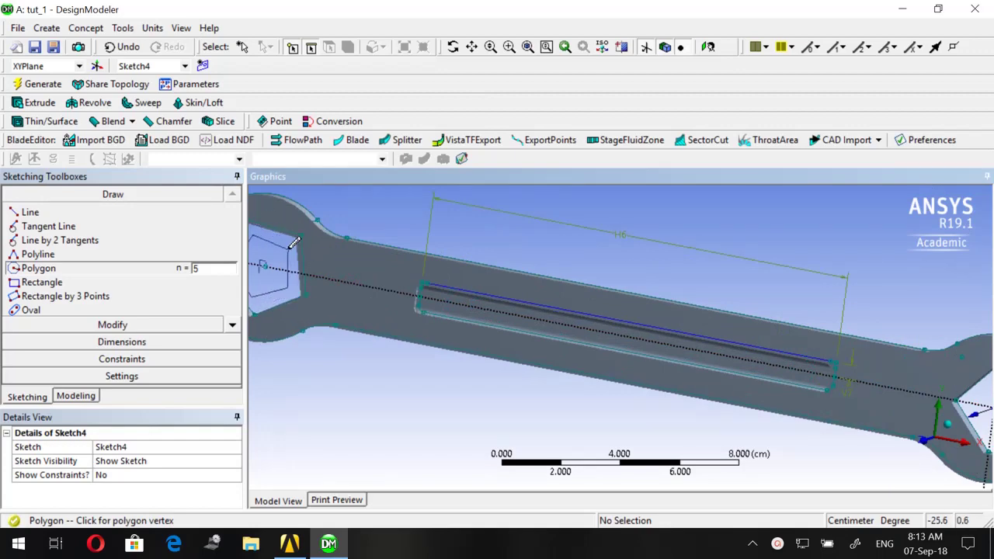
middle_click_drag(294, 242, 676, 278)
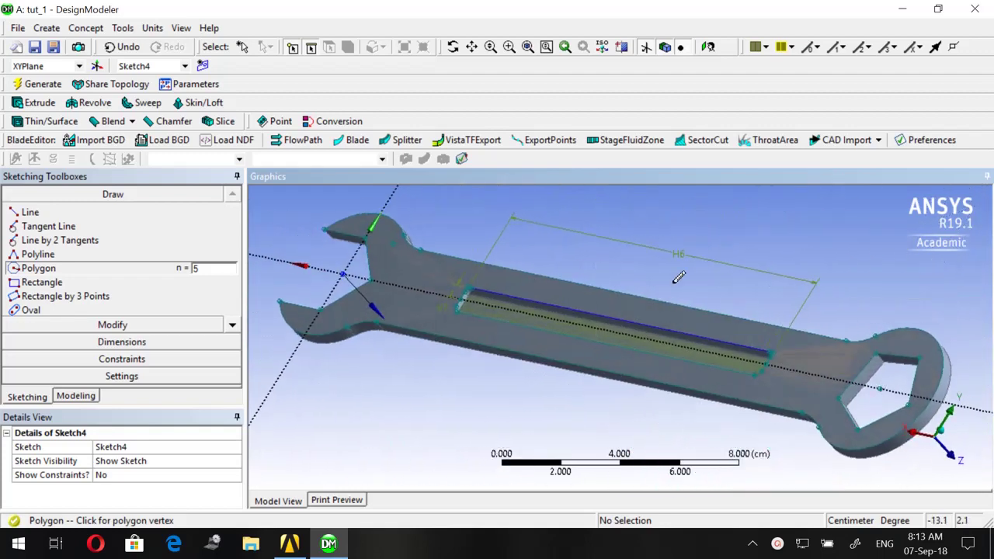
left_click(880, 349)
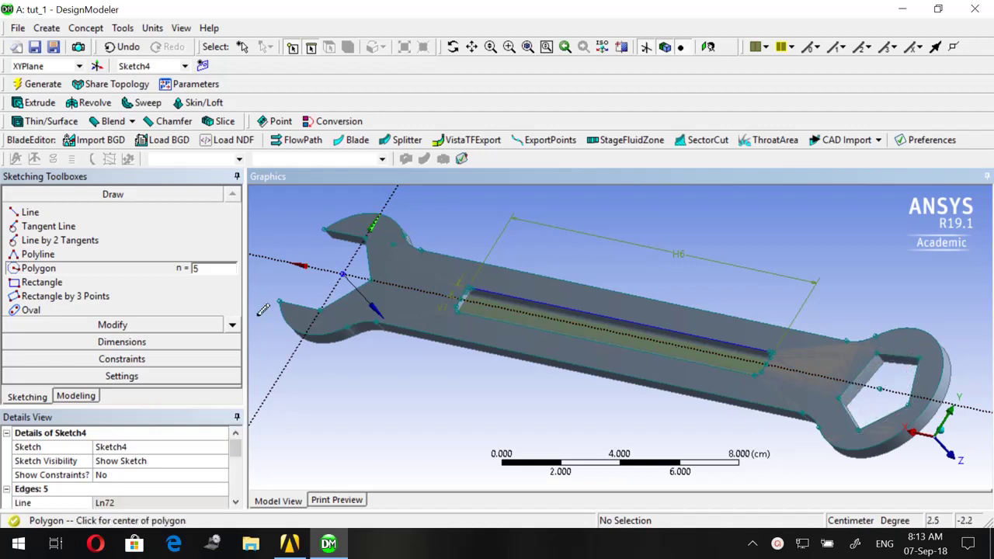
Create a surface from Sketch4's pentagon in the ring end, set its operation to Add Frozen, and generate it
left_click(84, 29)
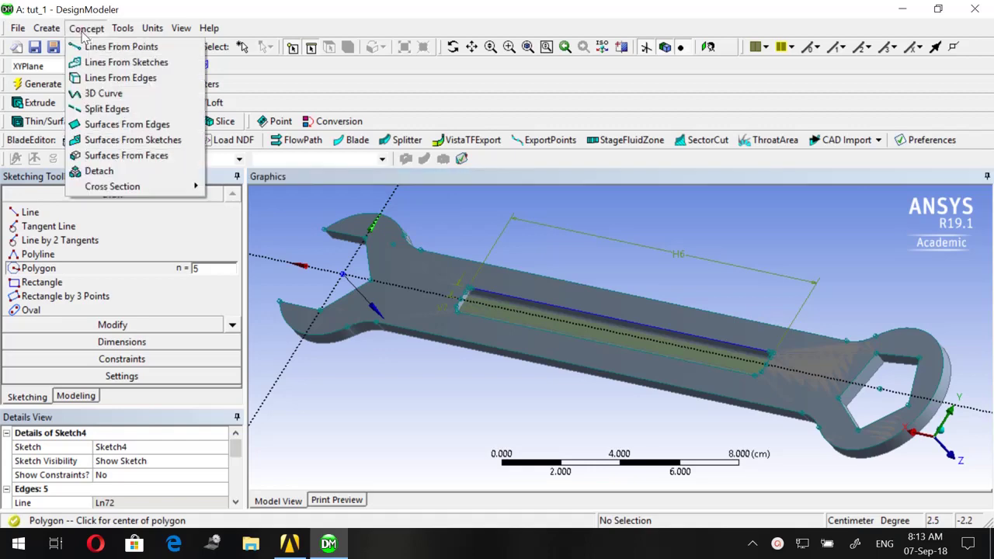
left_click(100, 140)
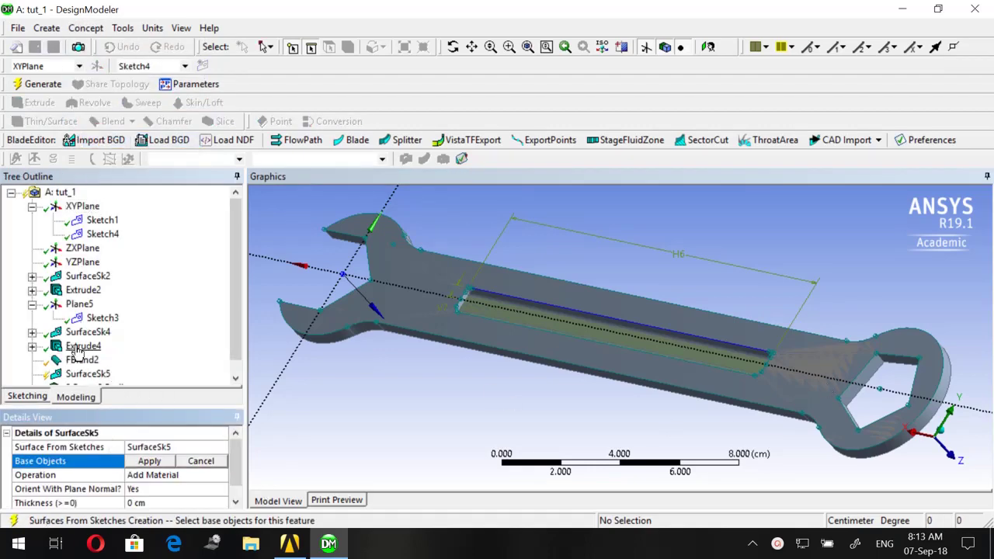
scroll(78, 351, "down", 1)
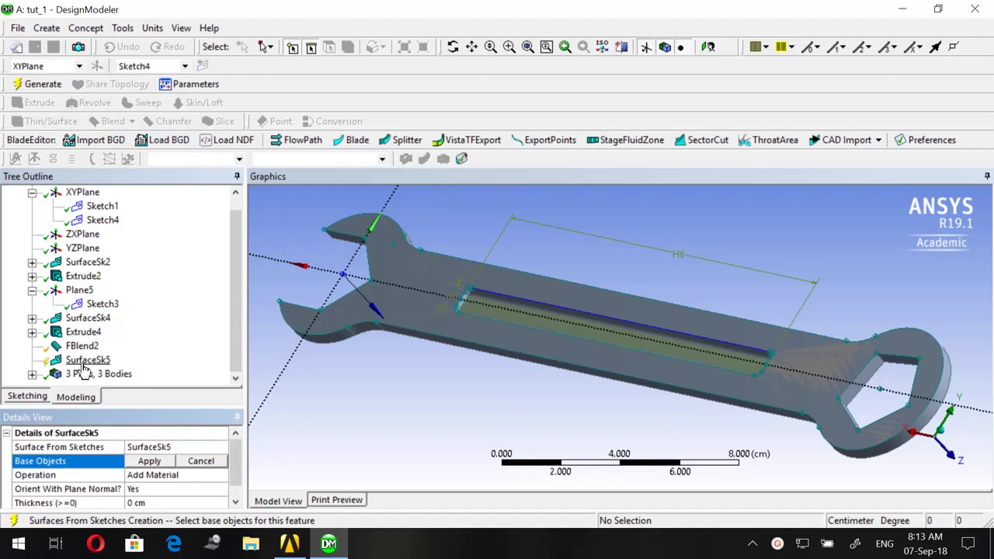
left_click(101, 304)
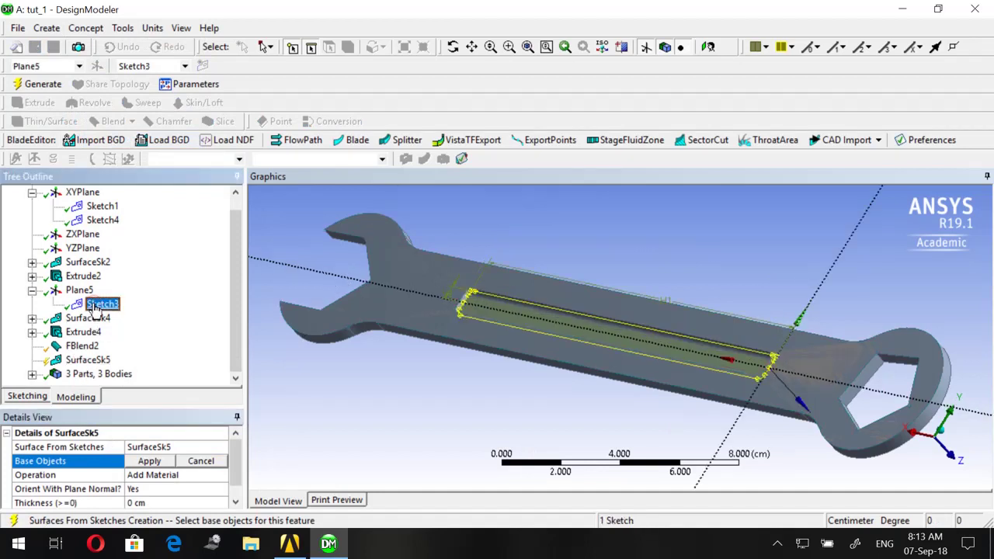
left_click(101, 220)
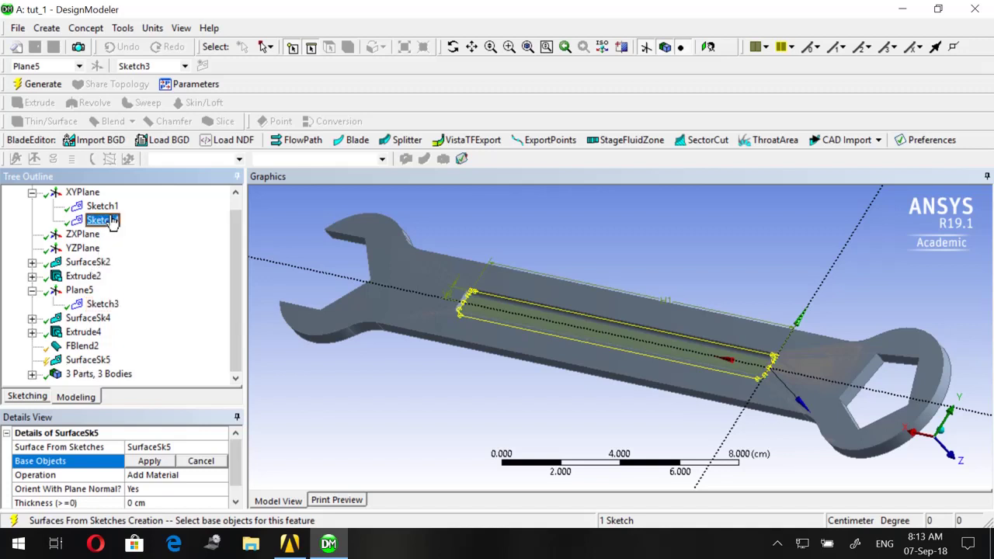
left_click(149, 462)
left_click(144, 474)
left_click(221, 475)
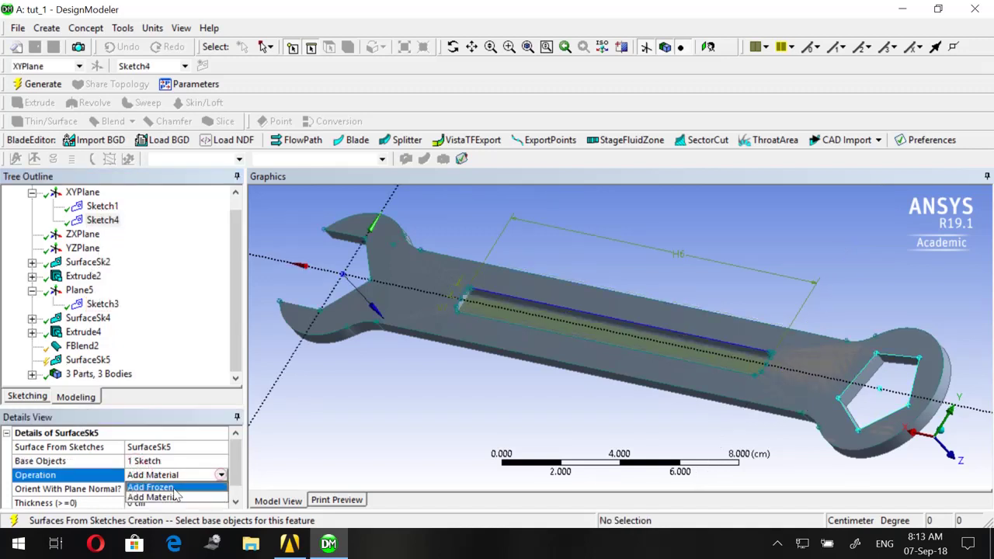
left_click(174, 488)
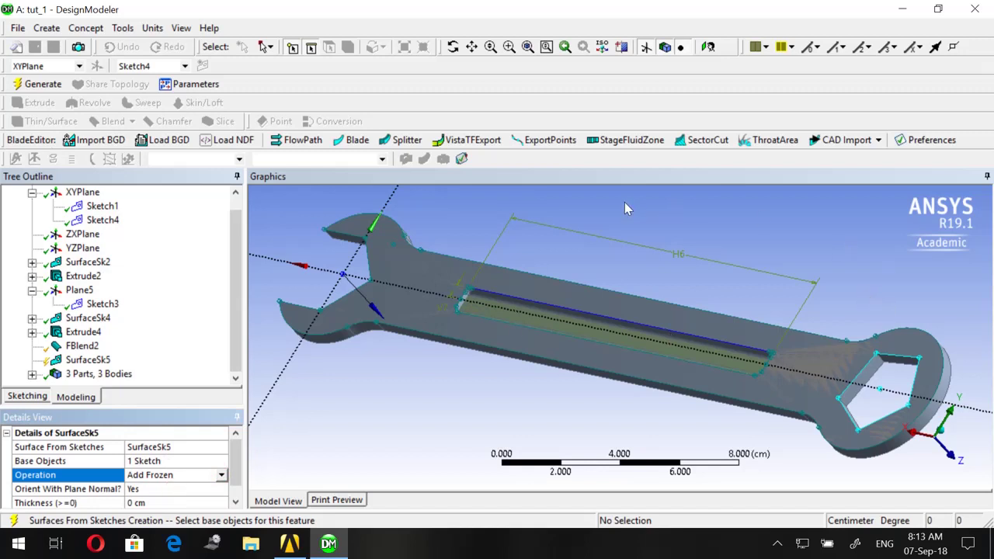
left_click(40, 86)
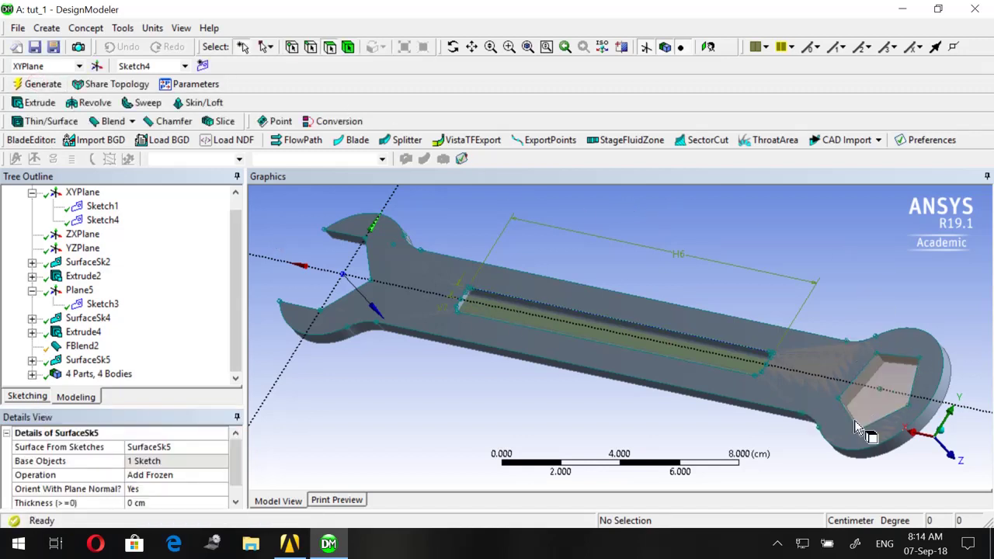
scroll(211, 463, "down", 1)
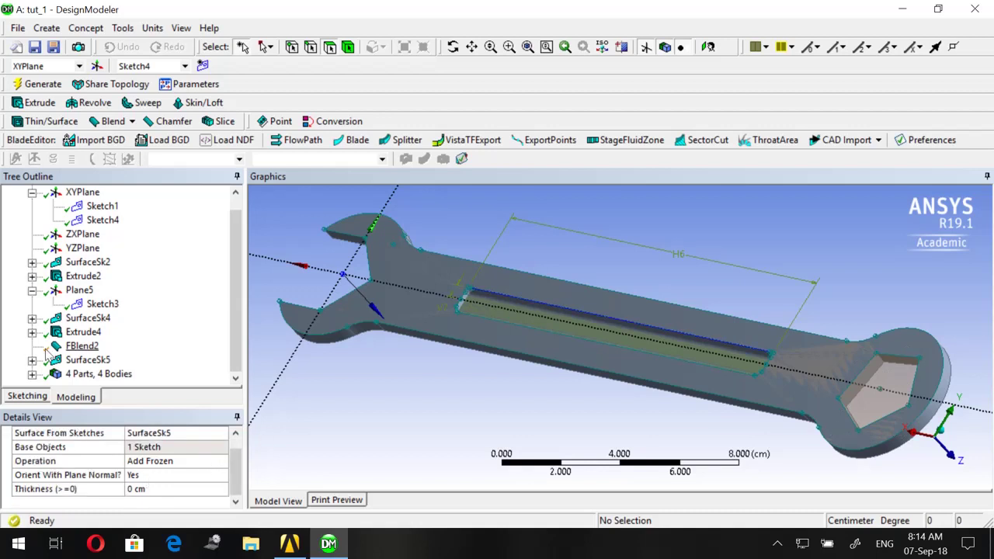
Extrude Sketch4's pentagon as Add Frozen with a fixed depth of 0.6 cm and generate the body
left_click(38, 102)
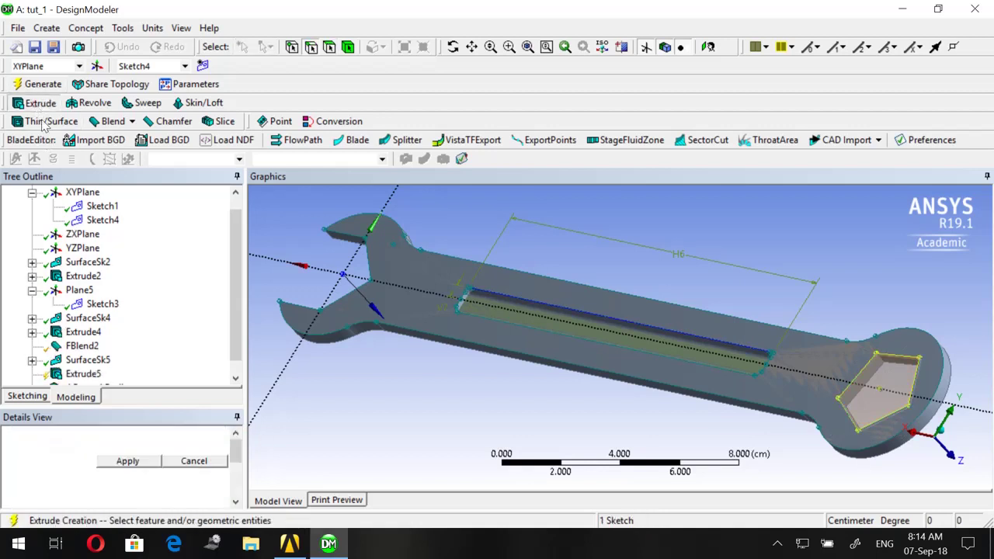
left_click(142, 464)
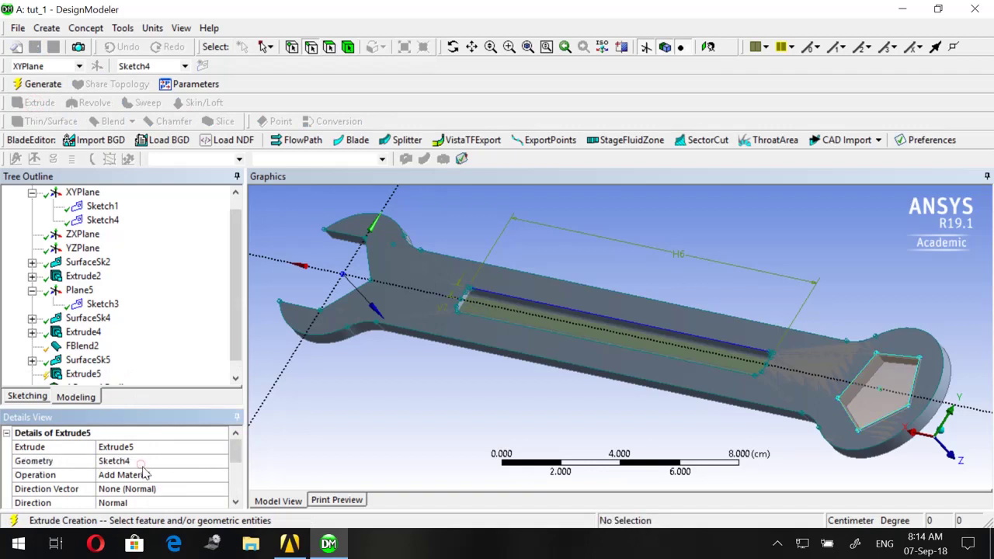
left_click(146, 474)
left_click(222, 475)
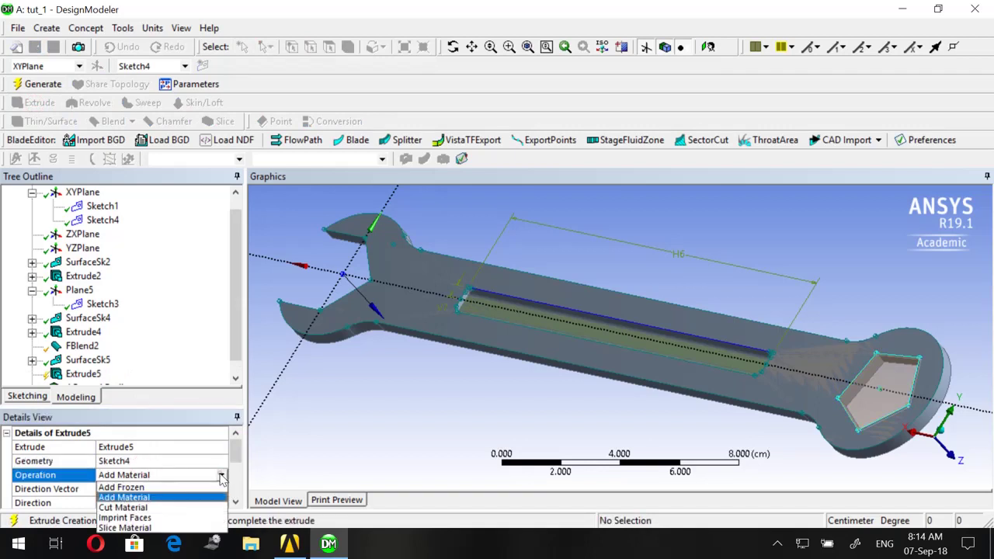
left_click(156, 486)
scroll(150, 466, "down", 2)
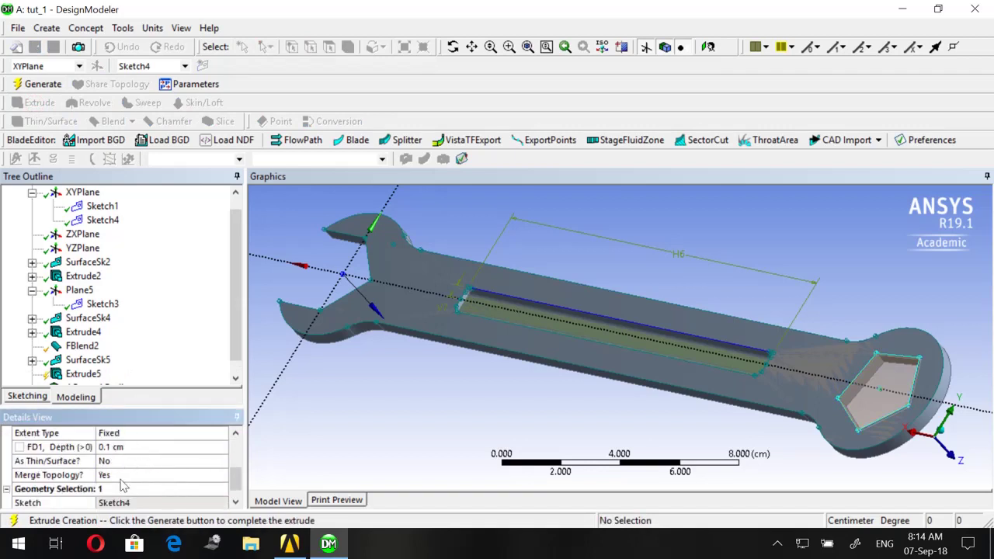
left_click(124, 448)
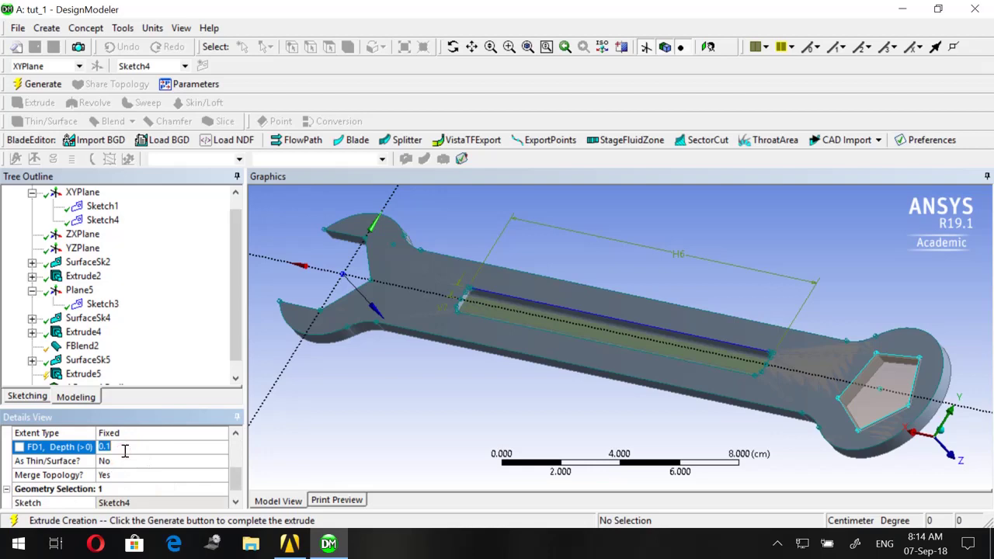
type("0.6")
key("Return")
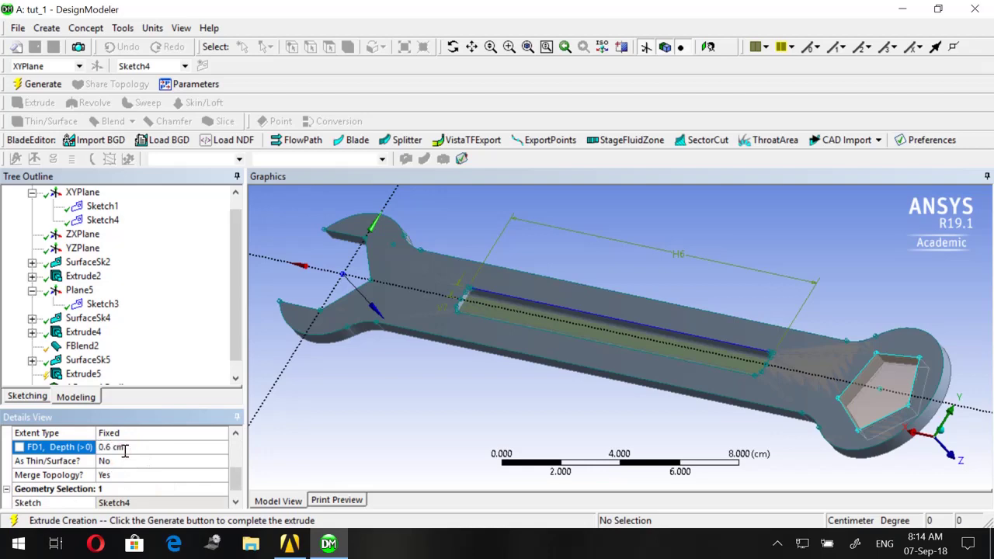
left_click(42, 84)
Start a new plane of type From Circle/Ellipse, using the ring end's outer circular edge as its base edge
middle_click_drag(786, 359, 404, 233)
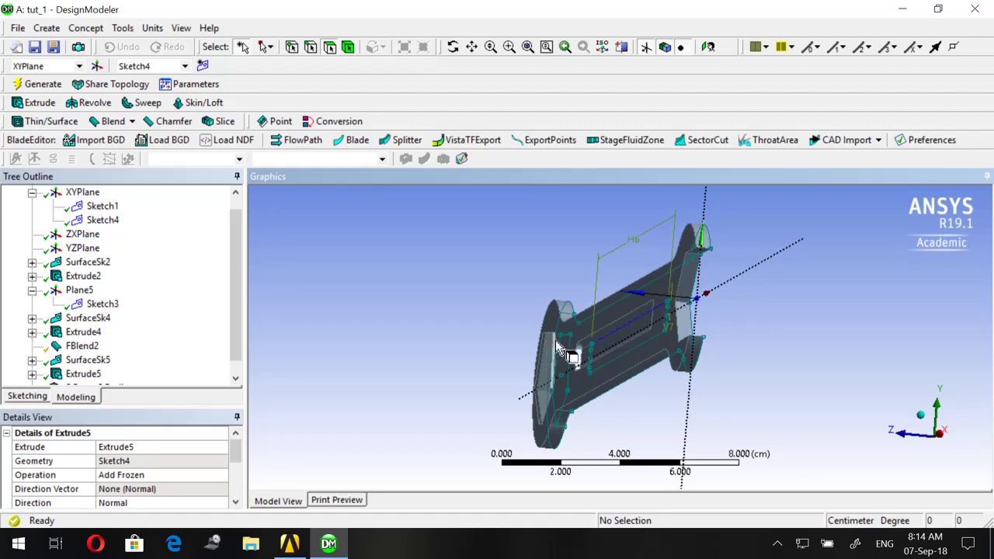
middle_click_drag(661, 266, 577, 259)
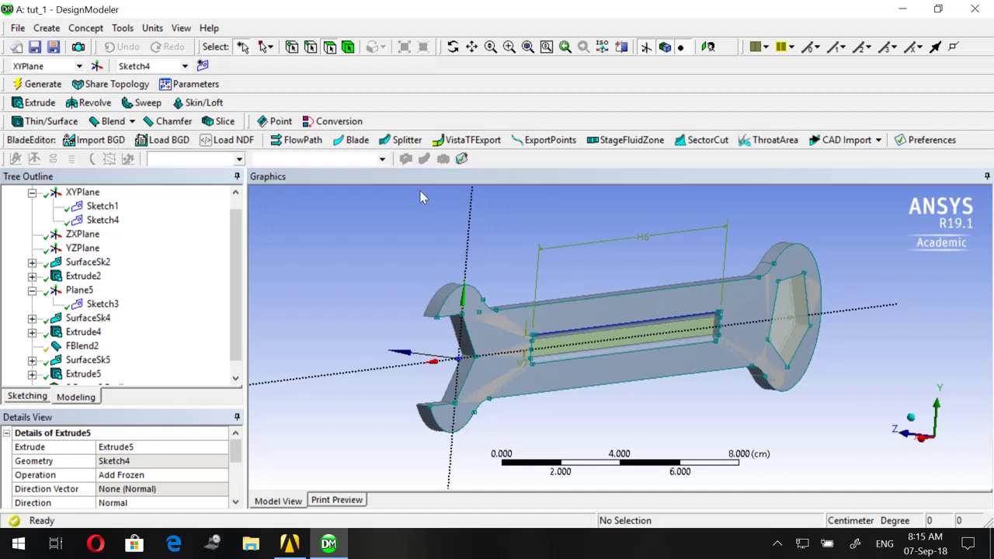
left_click(96, 66)
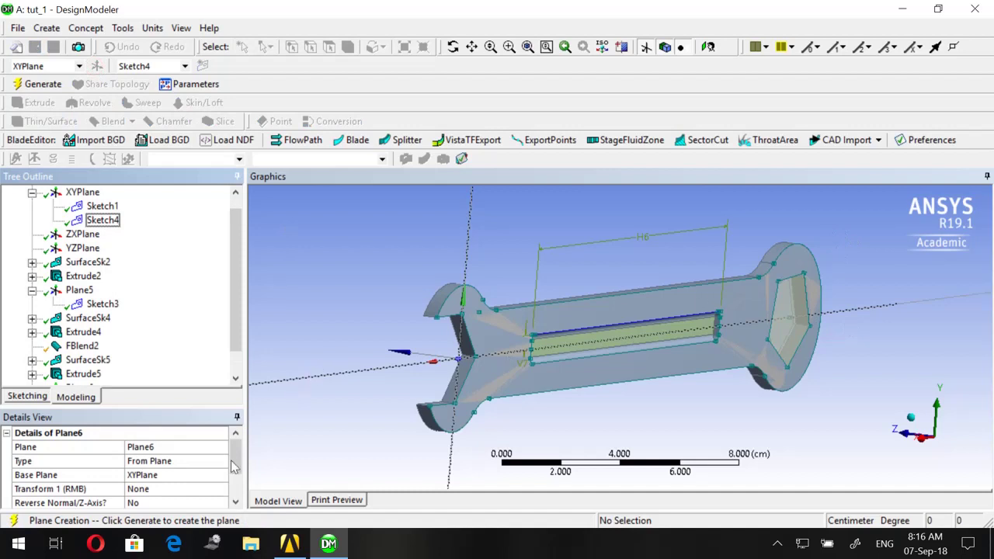
left_click(162, 461)
left_click(221, 461)
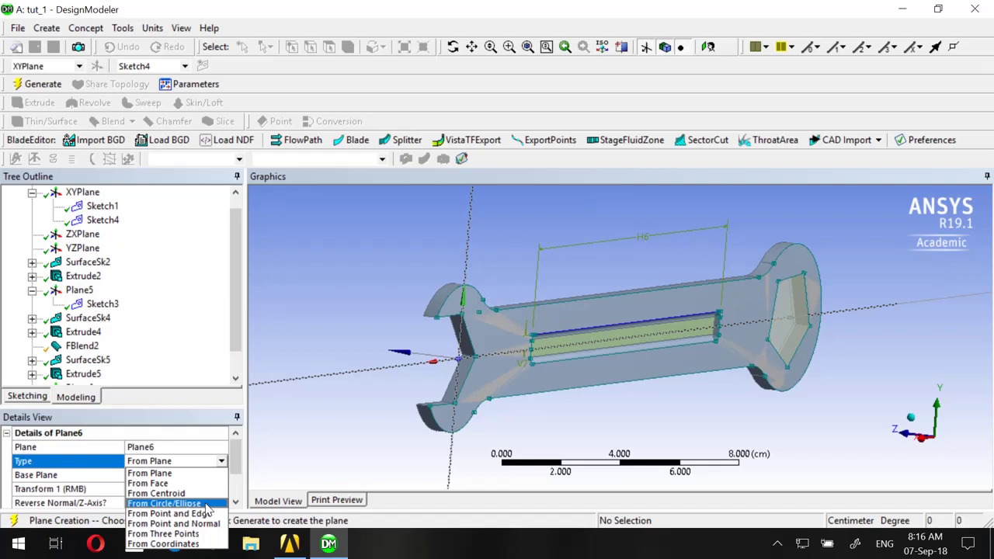
left_click(165, 503)
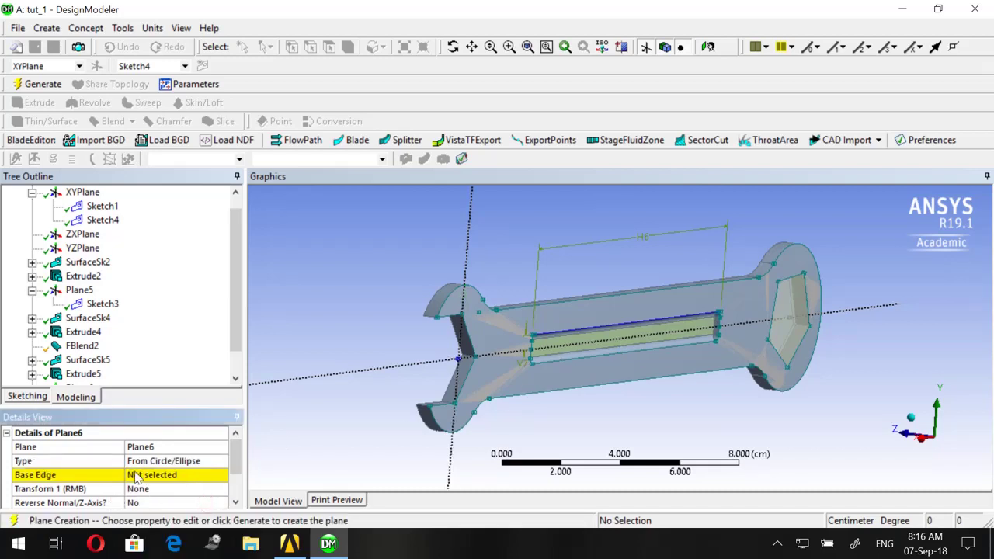
left_click(136, 476)
middle_click_drag(899, 257, 872, 249)
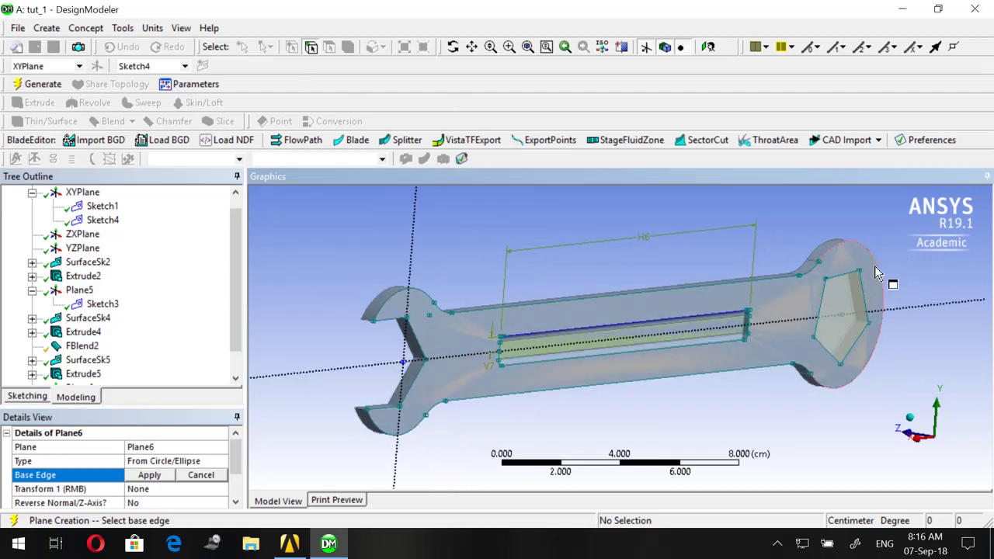
left_click(877, 272)
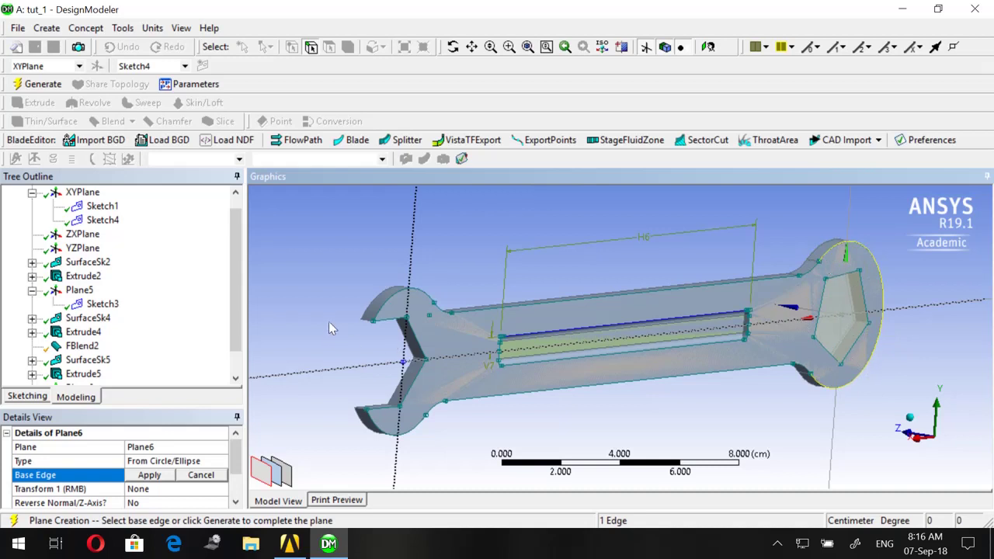
left_click(149, 475)
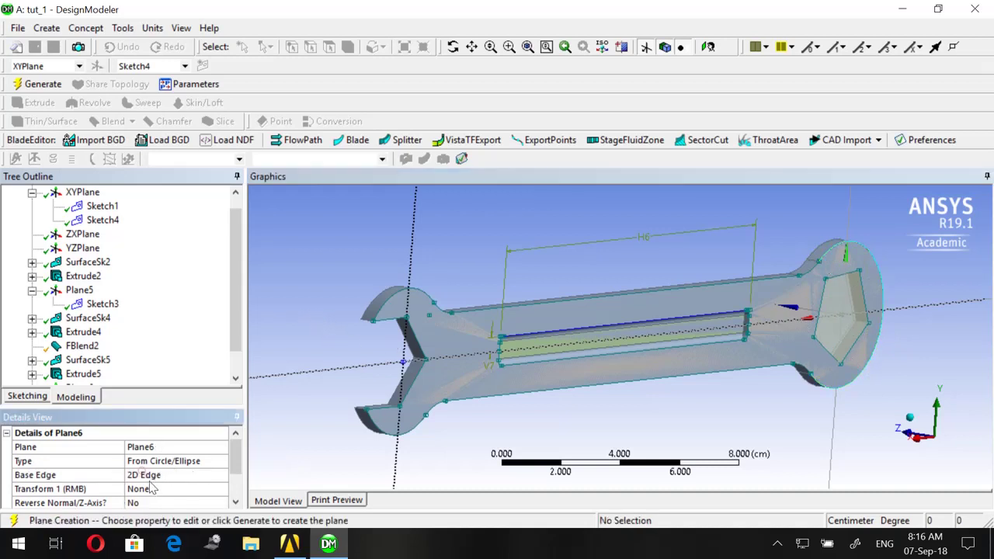
Apply a Rotate about Y transform of 90° to the new plane and generate it
scroll(153, 487, "down", 1)
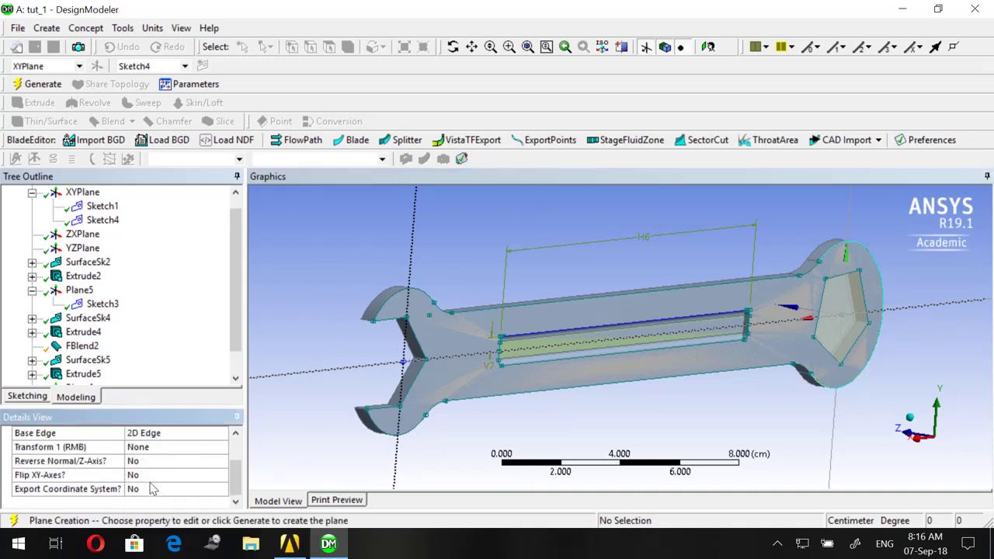
left_click(148, 449)
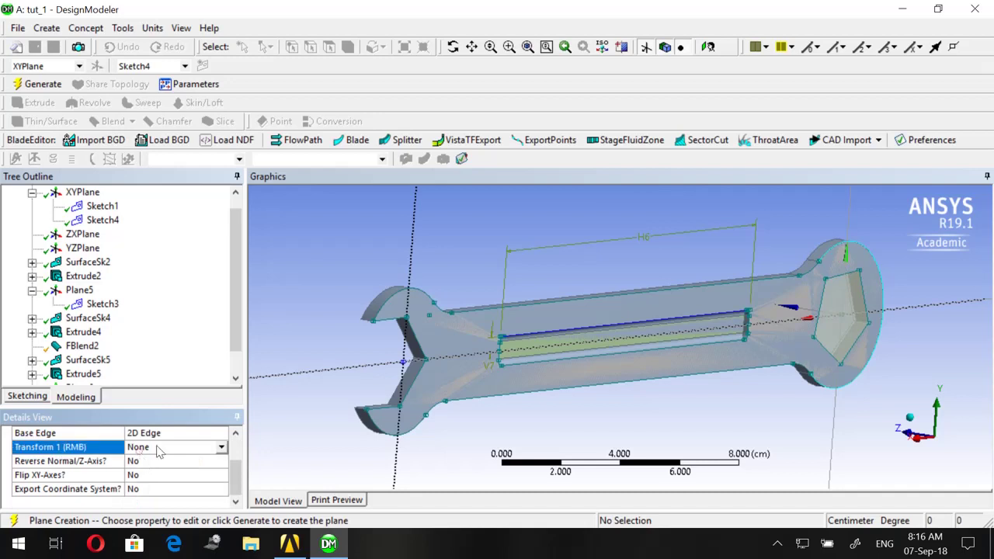
left_click(222, 448)
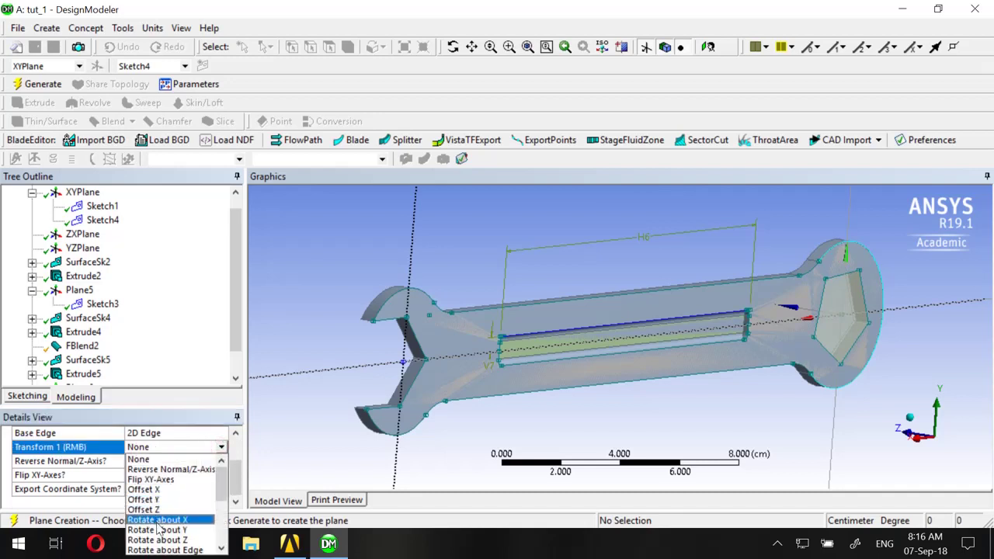
left_click(163, 530)
scroll(155, 505, "down", 1)
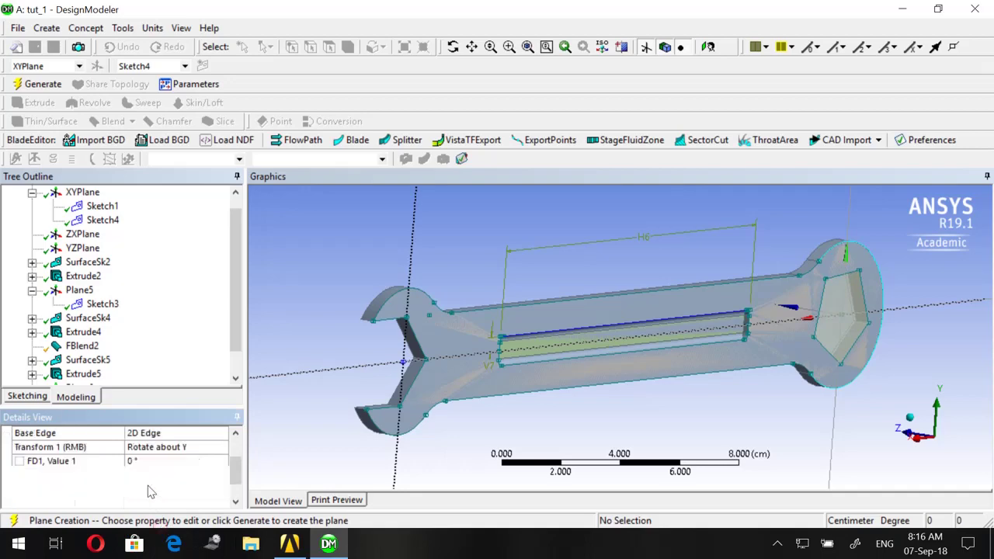
left_click(139, 461)
type("90")
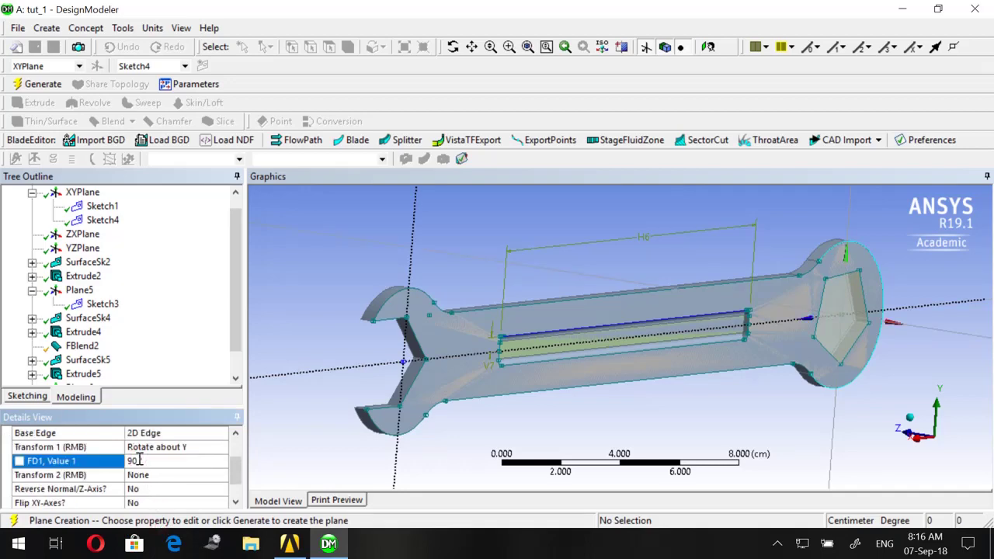
middle_click_drag(637, 359, 708, 341)
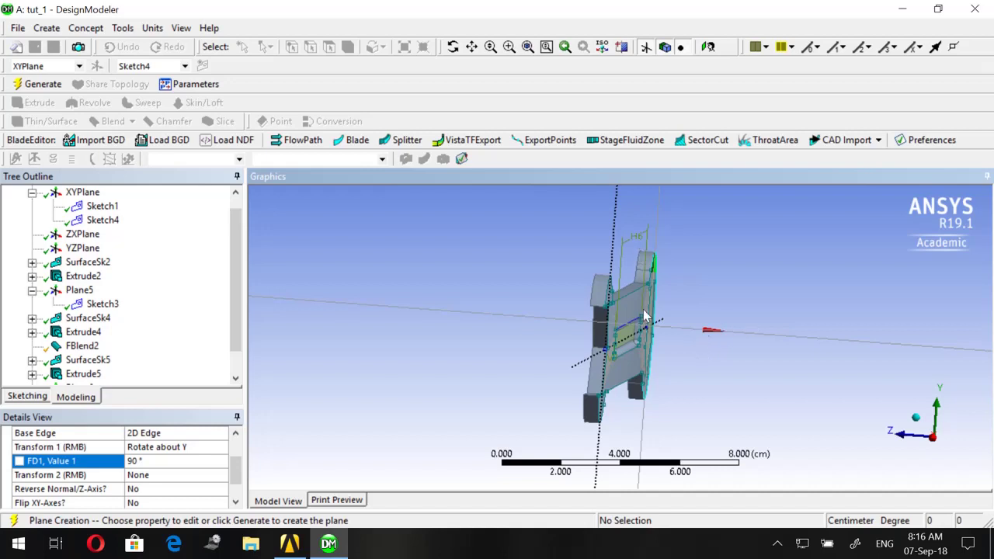
middle_click_drag(621, 360, 605, 363)
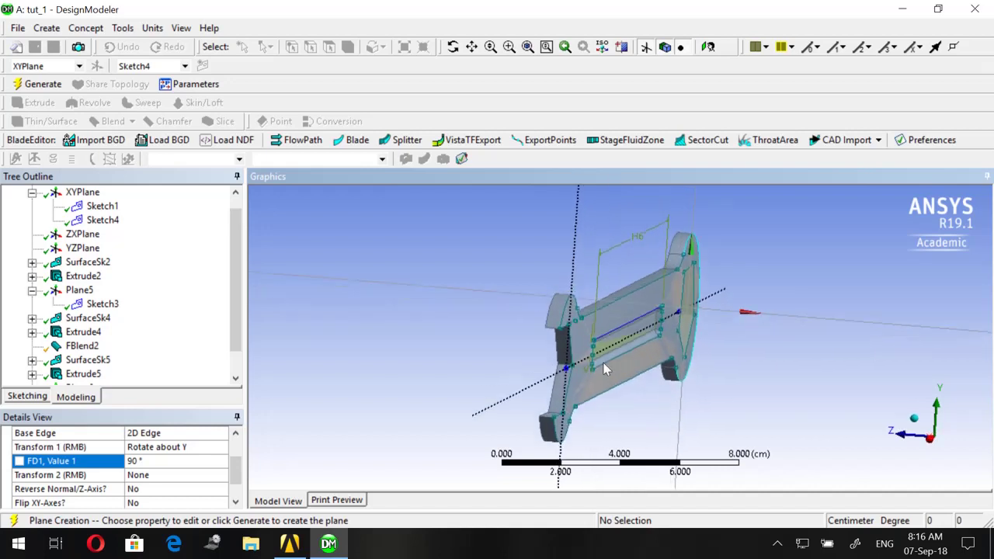
left_click(43, 84)
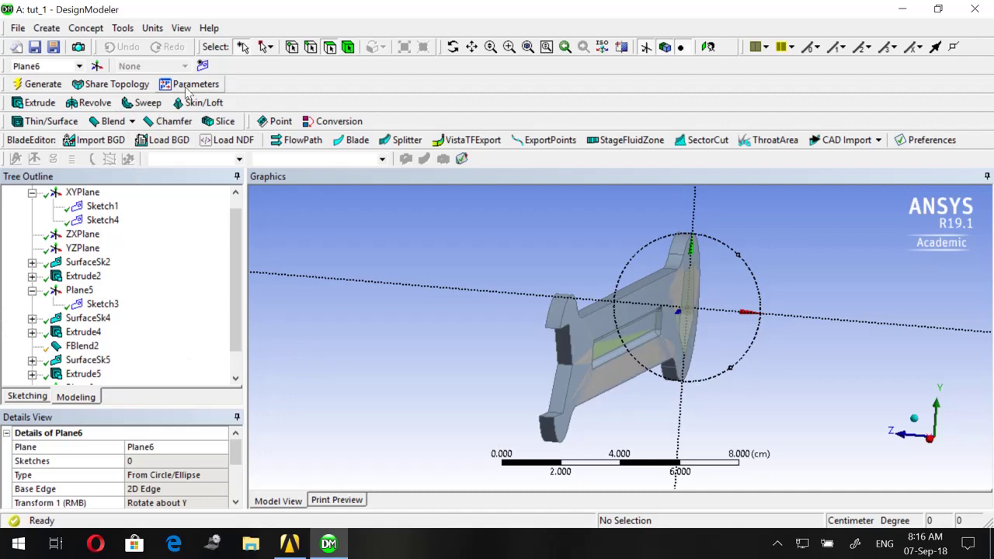
Add a new sketch on the rotated Plane6 at the ring end and open it for sketching
left_click(202, 65)
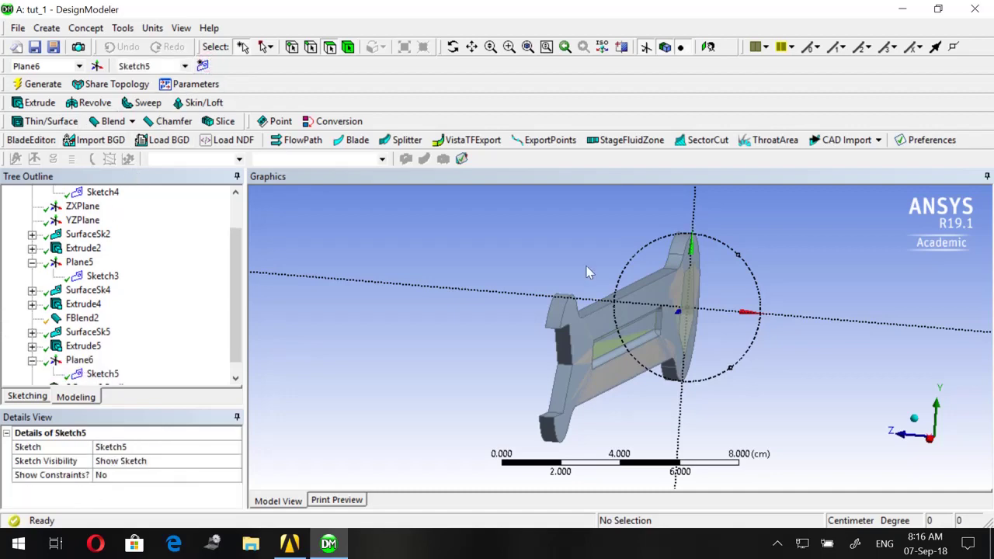
scroll(703, 303, "up", 2)
scroll(703, 303, "up", 2)
middle_click_drag(737, 278, 763, 265)
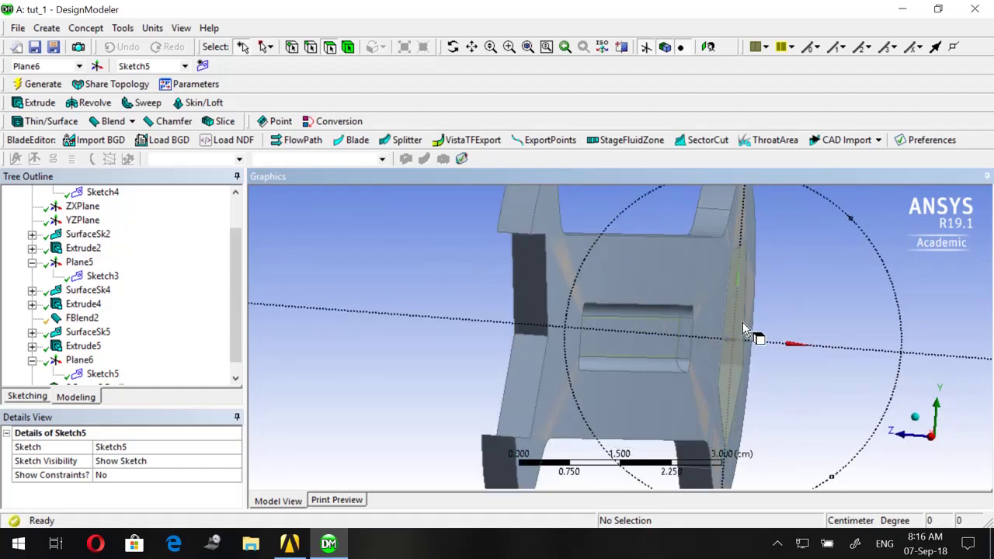
scroll(779, 293, "down", 3)
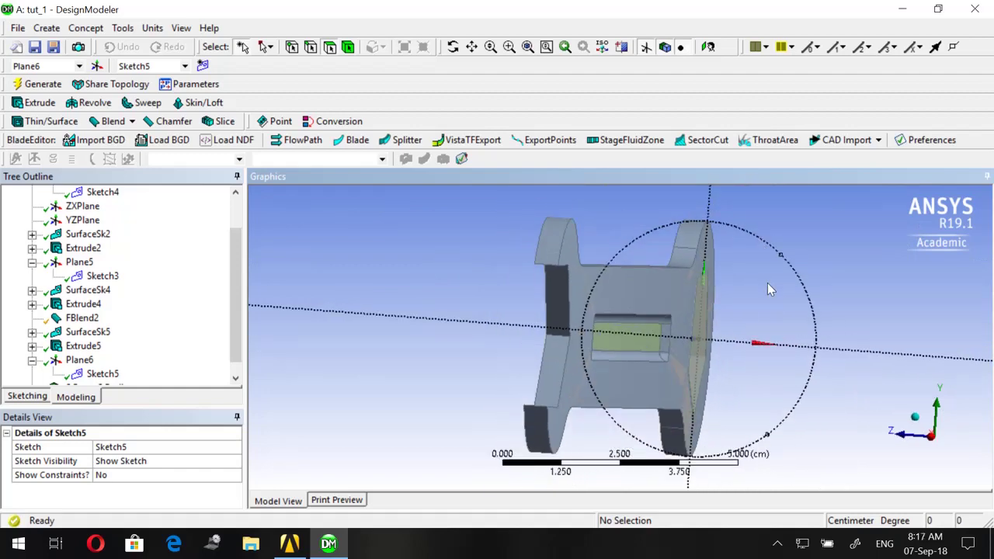
middle_click_drag(768, 283, 760, 284)
left_click(510, 46)
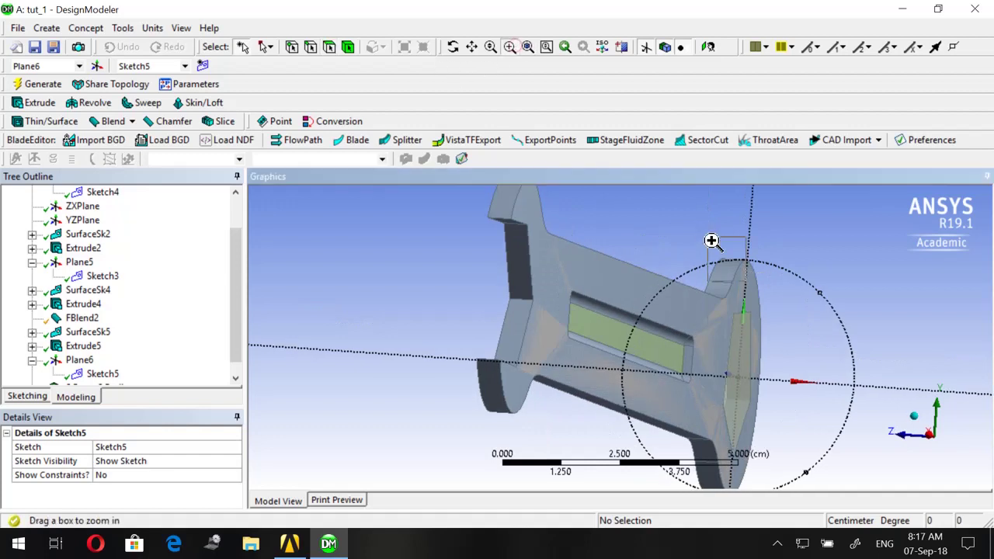
left_click_drag(712, 241, 847, 484)
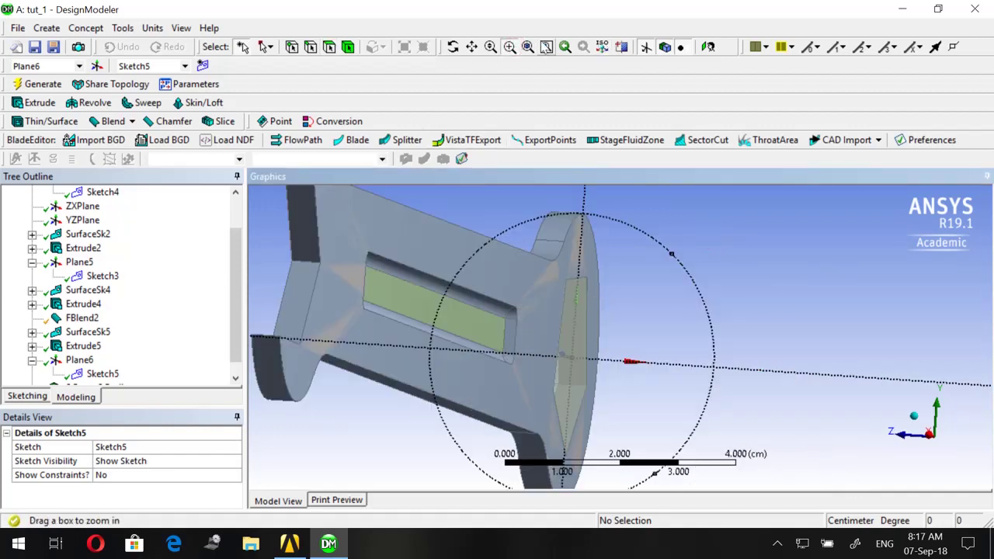
left_click(510, 46)
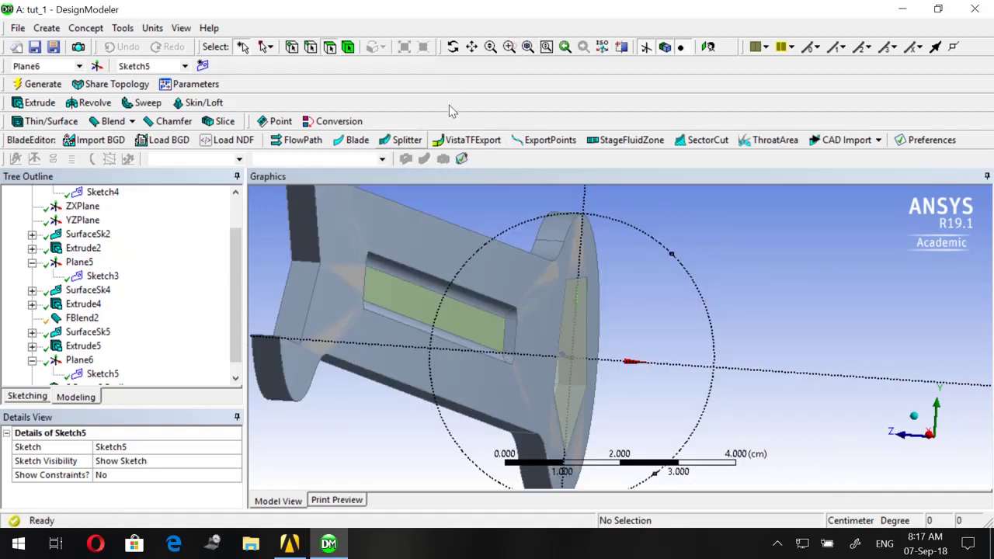
left_click(102, 373)
left_click(34, 397)
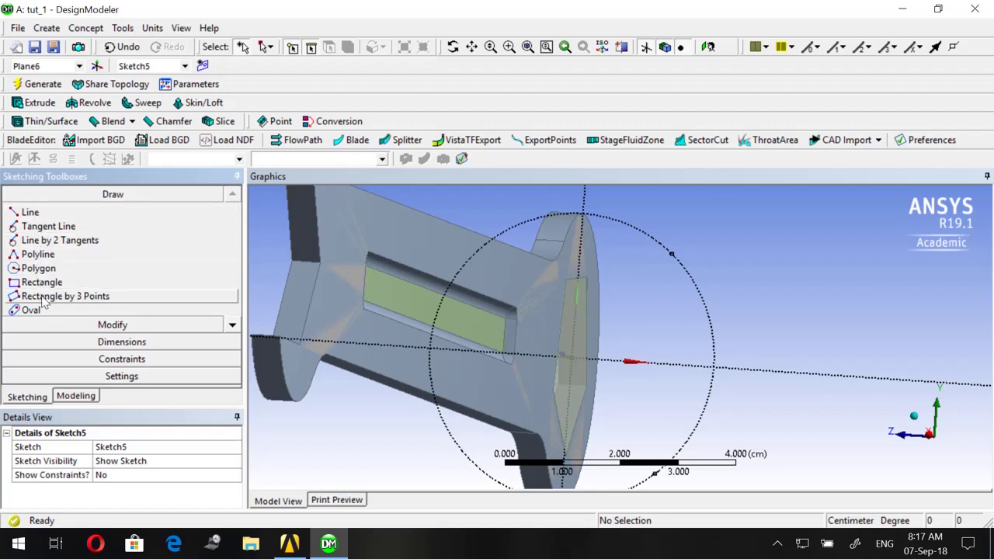
Draw a triangular polyline from the Y axis at about 0.7 cm to the X axis at about 0.3 cm, back to the Y axis, and to its start
left_click(38, 254)
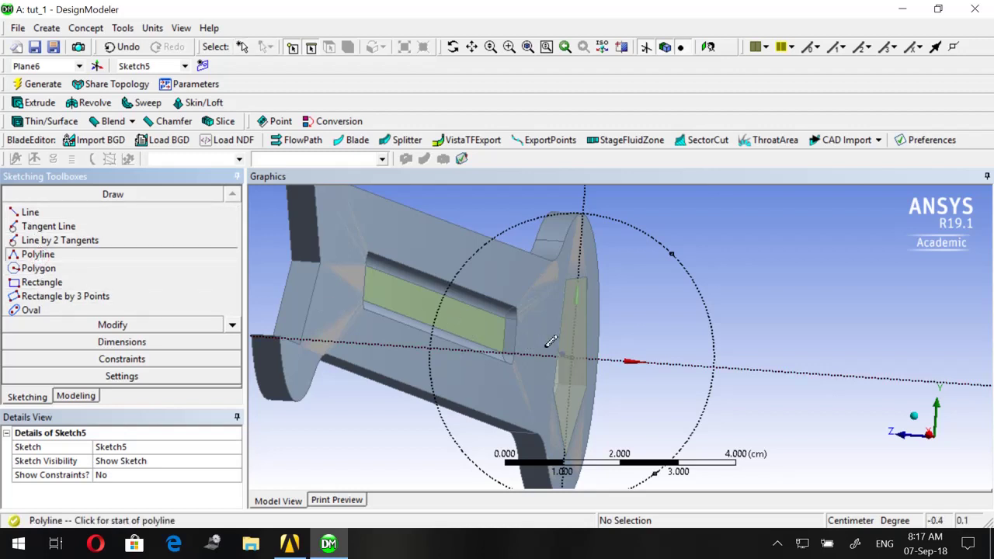
scroll(543, 344, "up", 3)
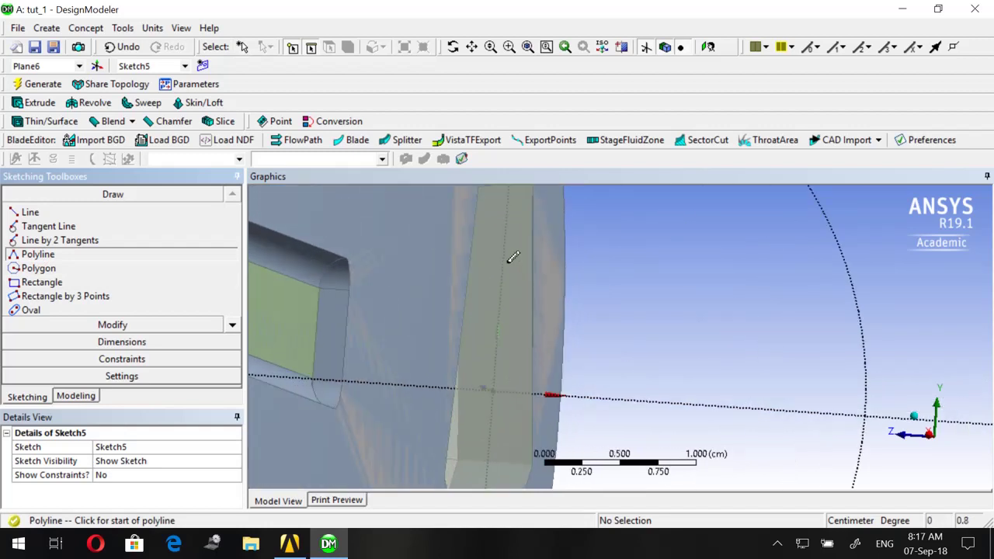
scroll(513, 203, "down", 1)
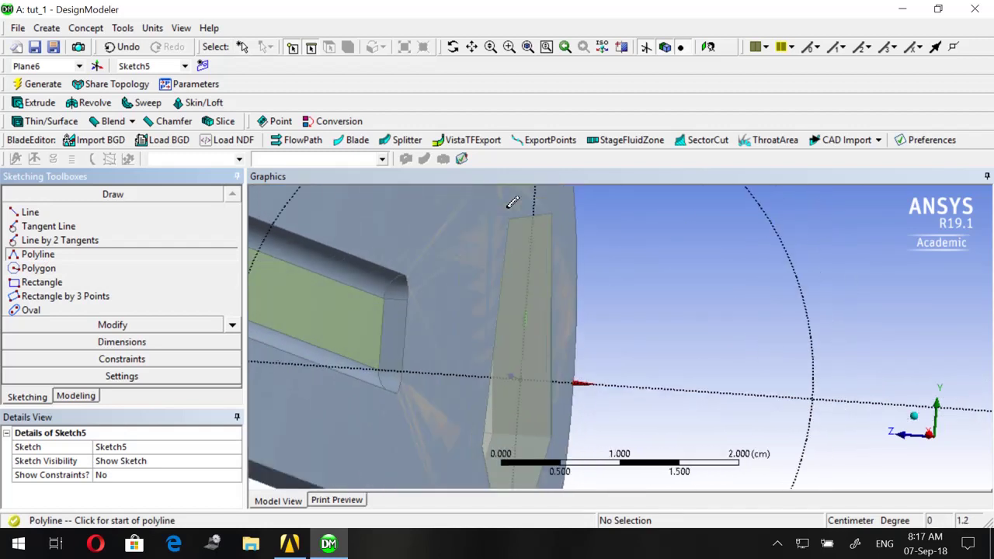
left_click(527, 290)
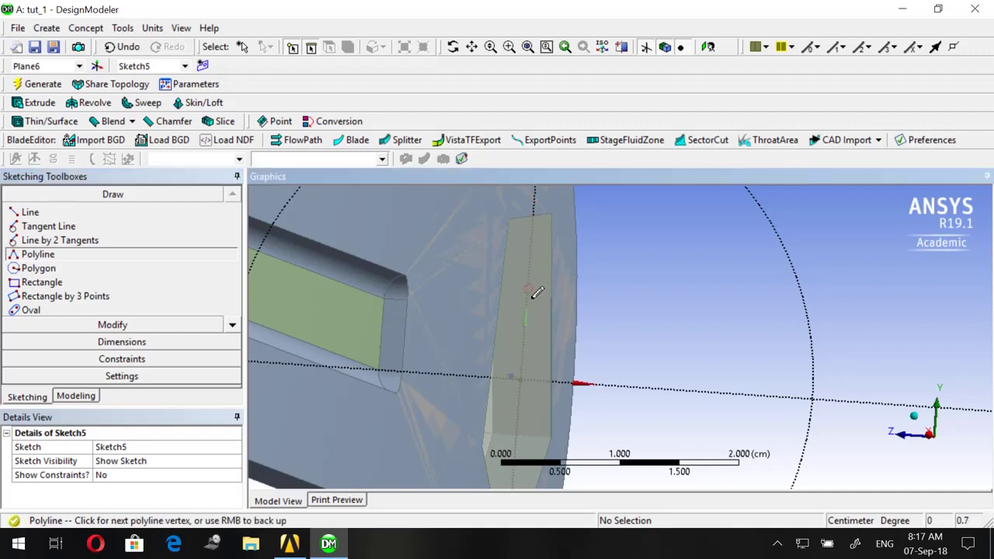
left_click(571, 380)
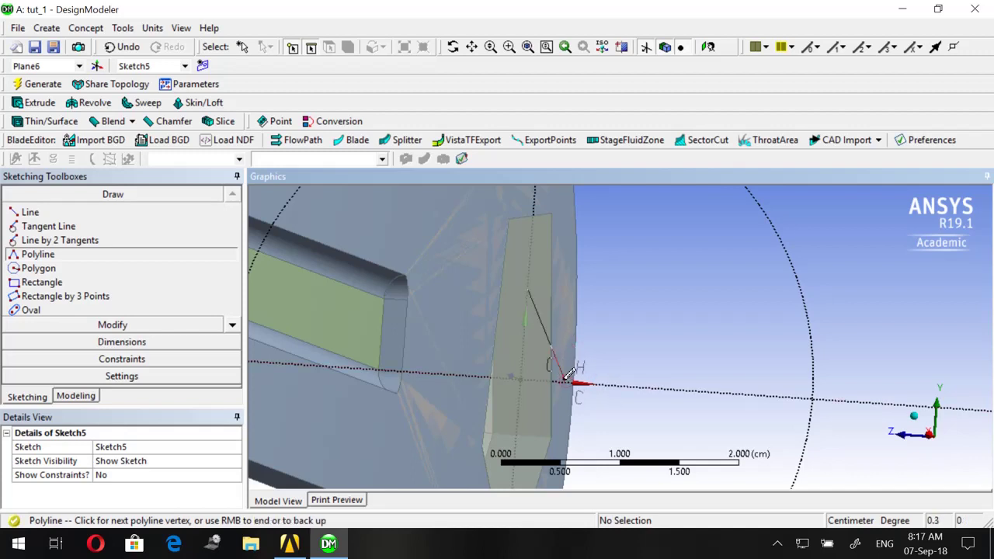
left_click(527, 343)
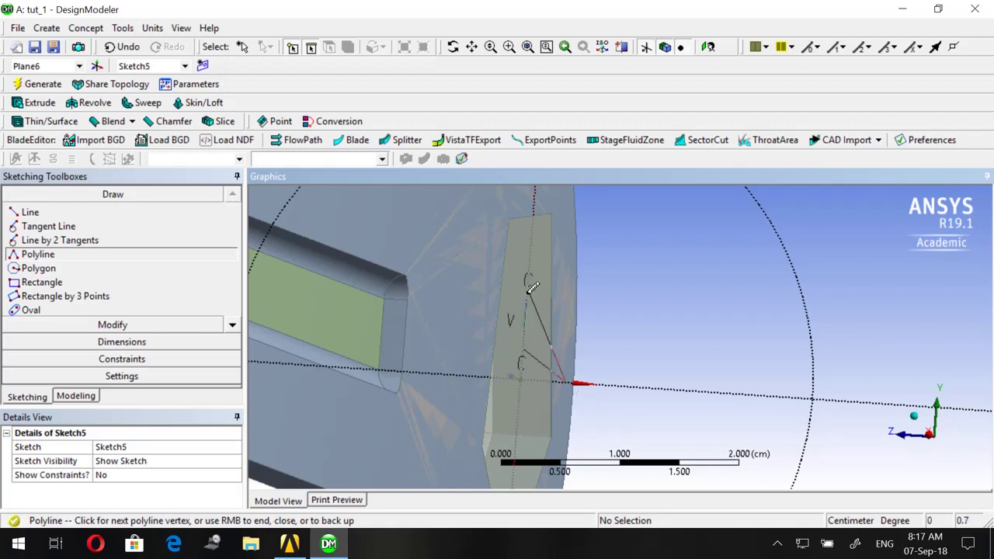
scroll(505, 286, "up", 2)
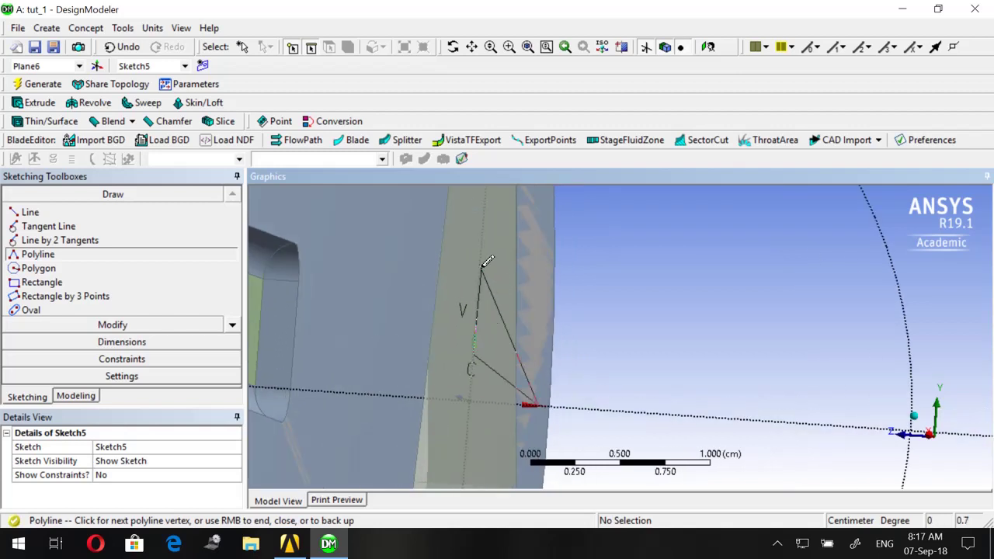
left_click(481, 261)
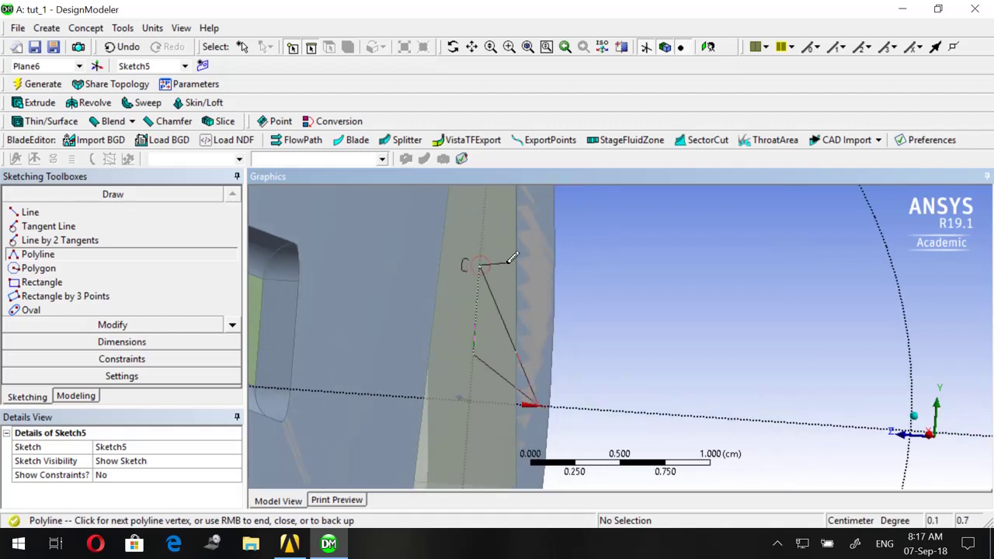
right_click(603, 254)
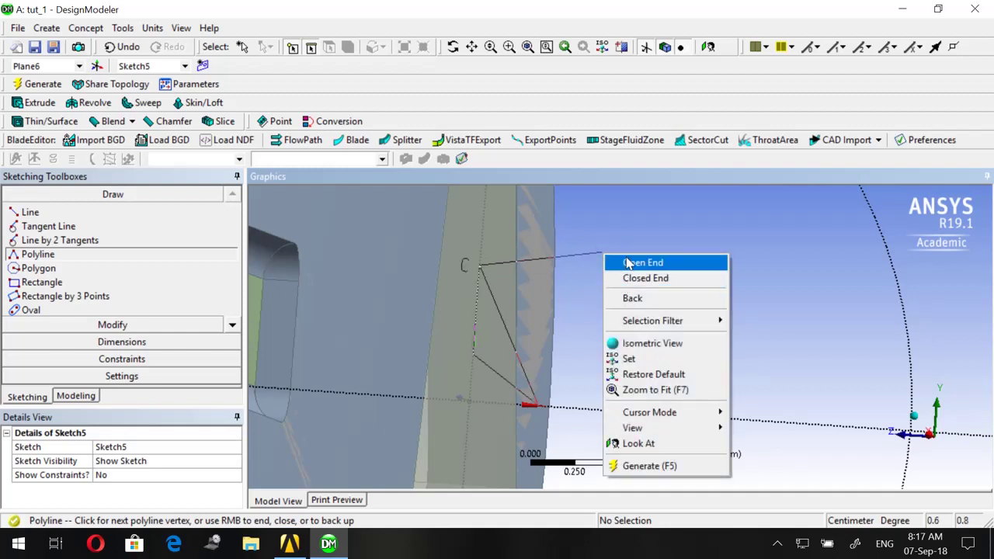
left_click(627, 262)
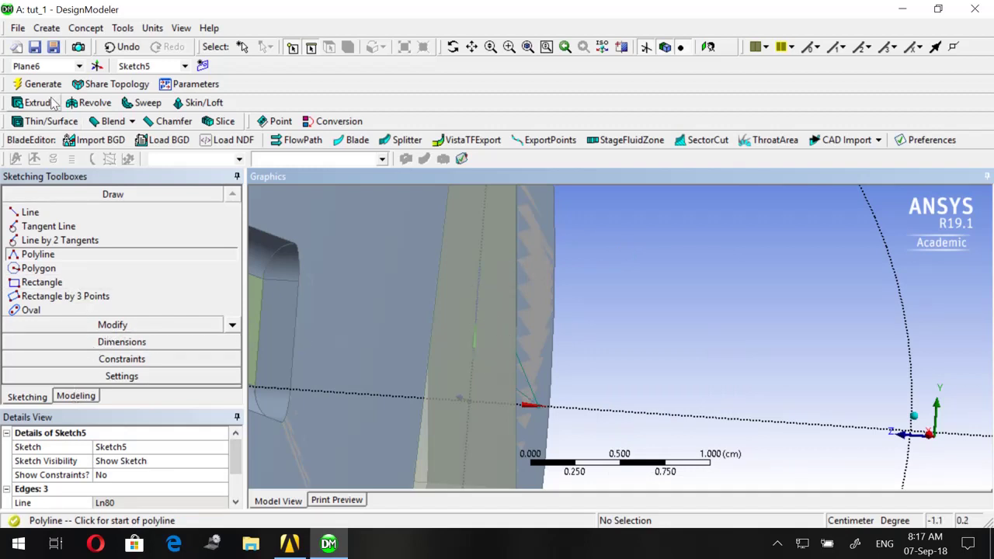
Create a surface from the triangle in Sketch5, set its operation to Add Frozen, and generate it
left_click(86, 28)
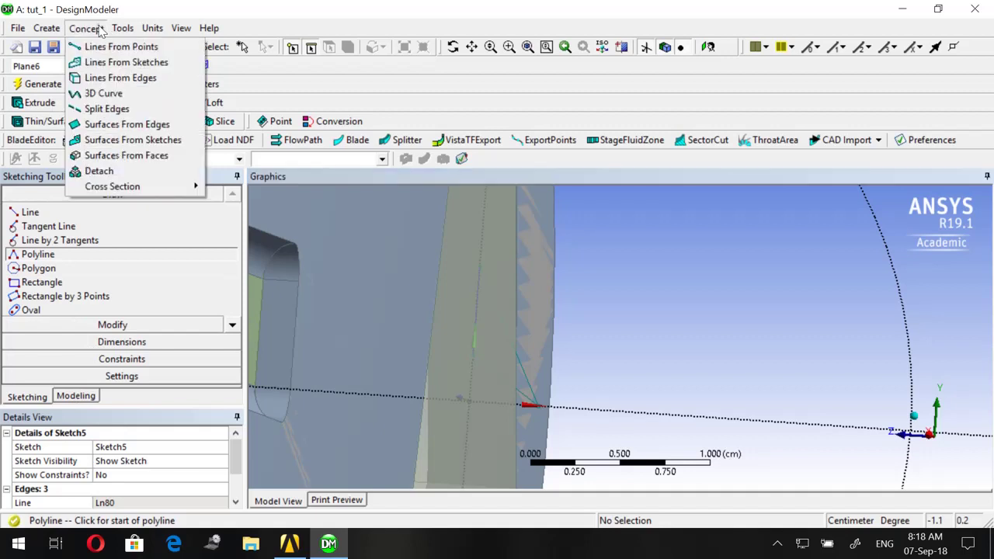
left_click(120, 139)
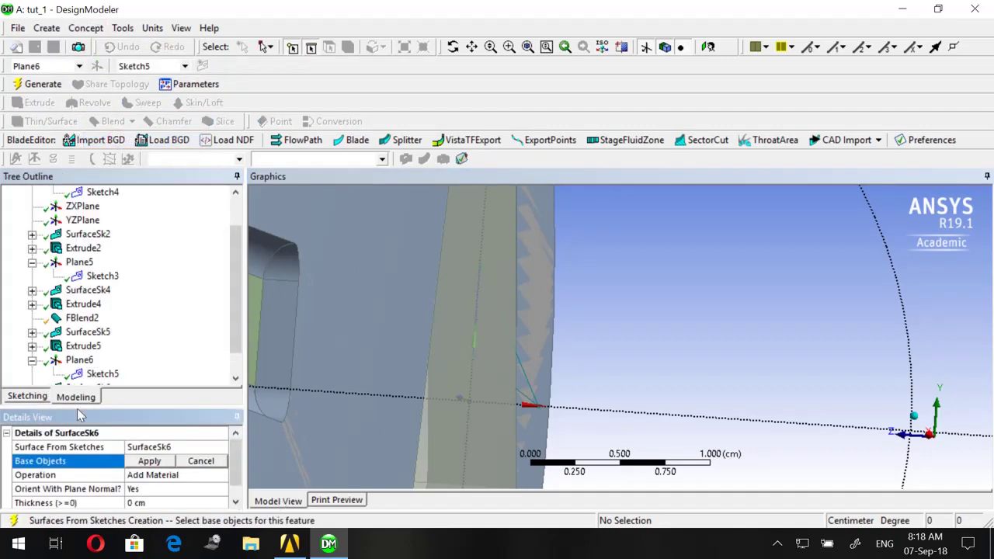
left_click(98, 374)
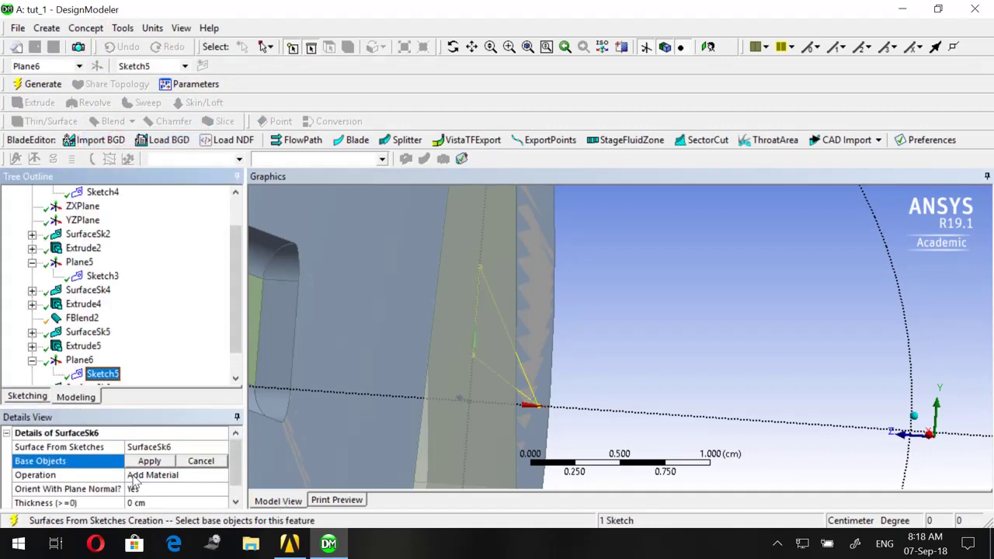
left_click(149, 461)
left_click(152, 474)
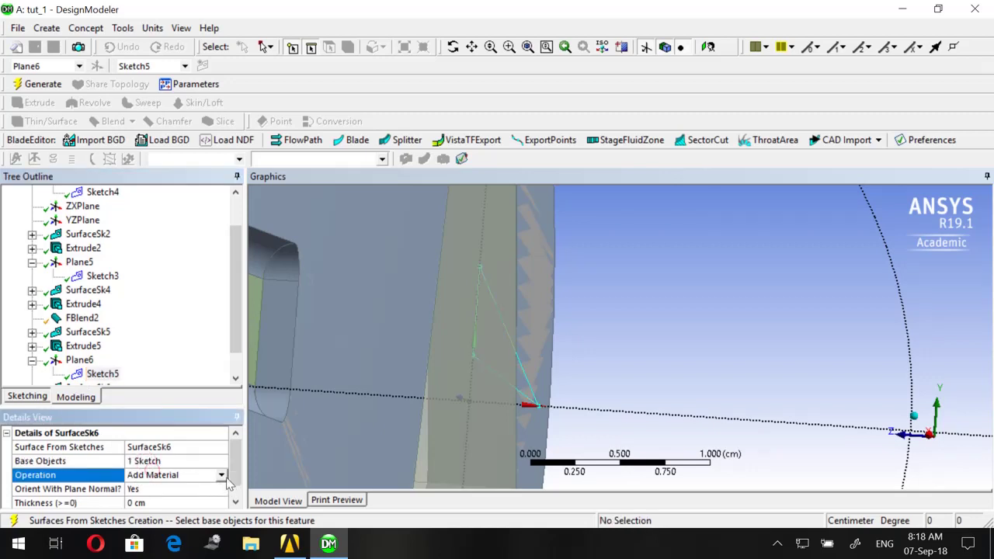
left_click(160, 475)
left_click(177, 487)
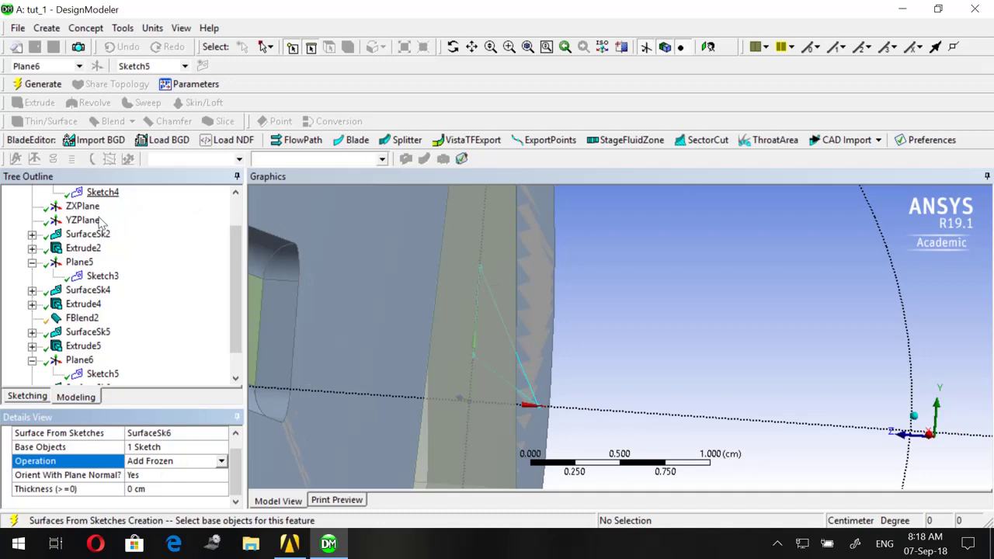
left_click(43, 85)
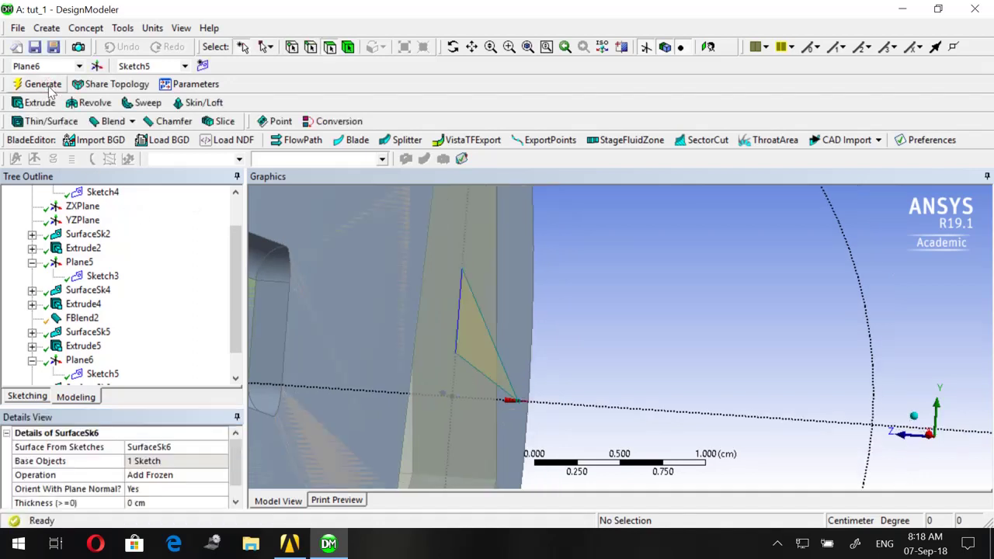
Add another sketch on Plane6 and draw a horizontal line from the origin along the X axis to just beyond the plane's circle
left_click(202, 65)
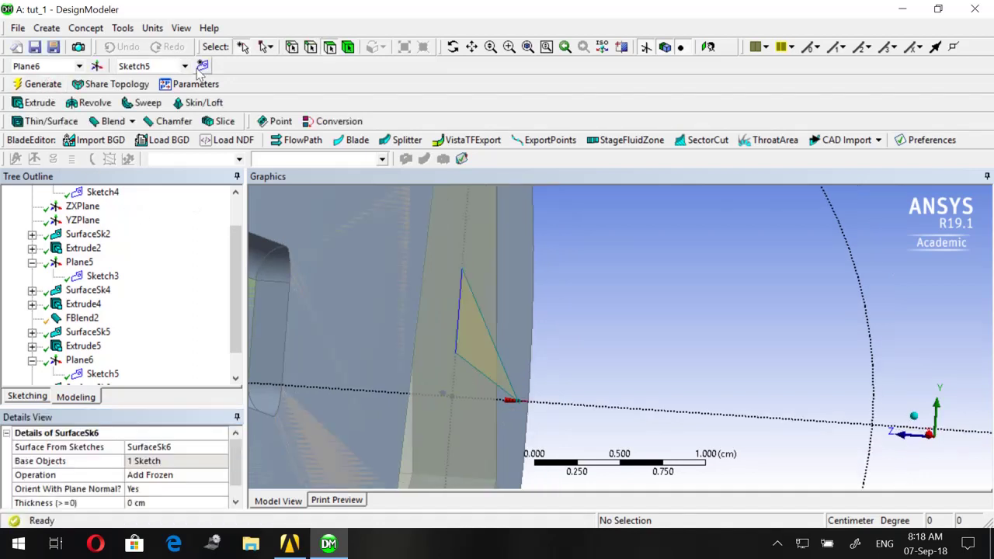
left_click(28, 397)
left_click(29, 212)
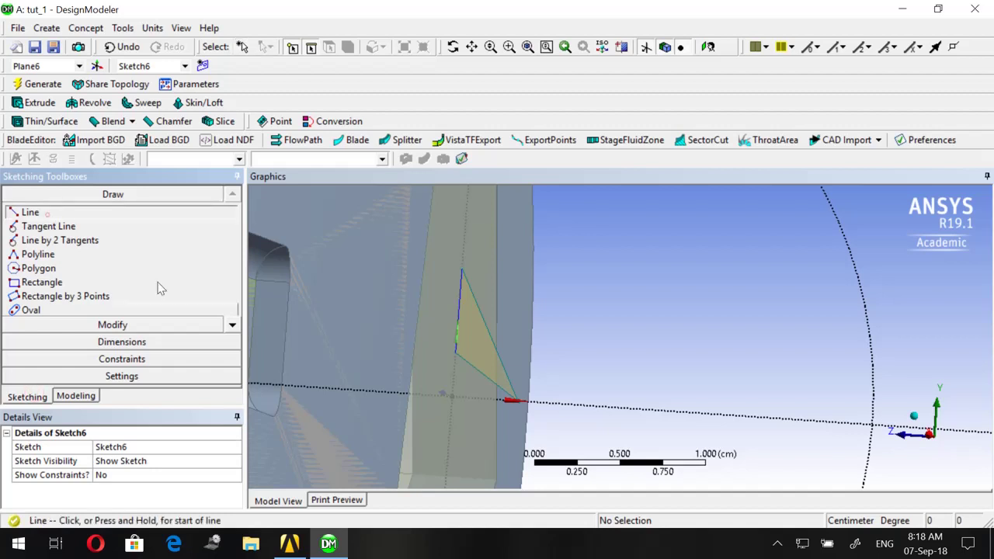
left_click(452, 394)
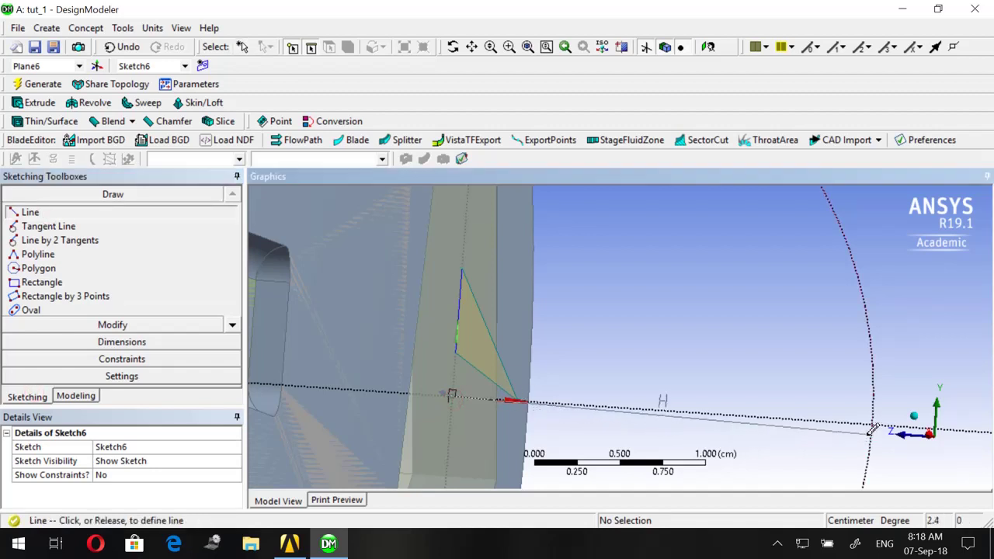
scroll(862, 428, "down", 2)
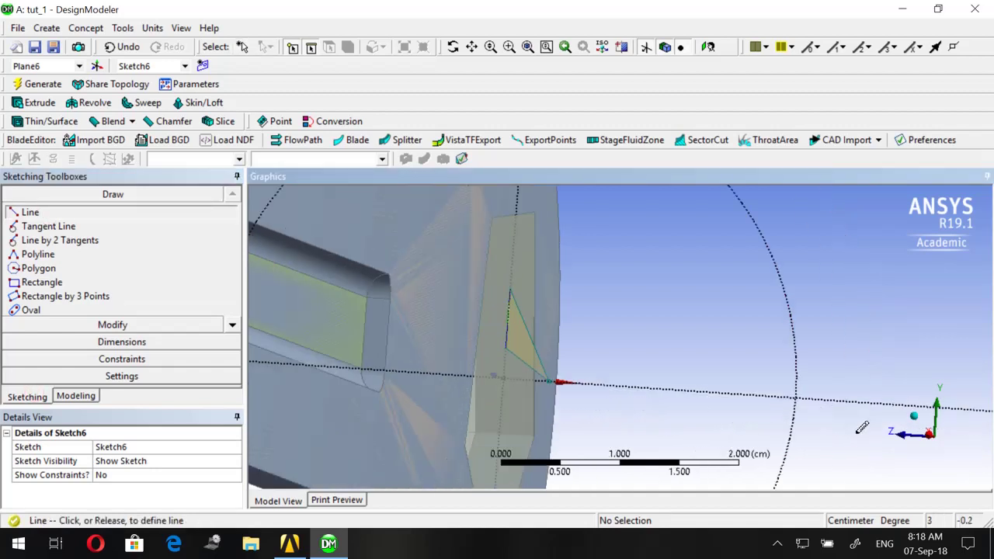
left_click(830, 394)
scroll(799, 389, "down", 2)
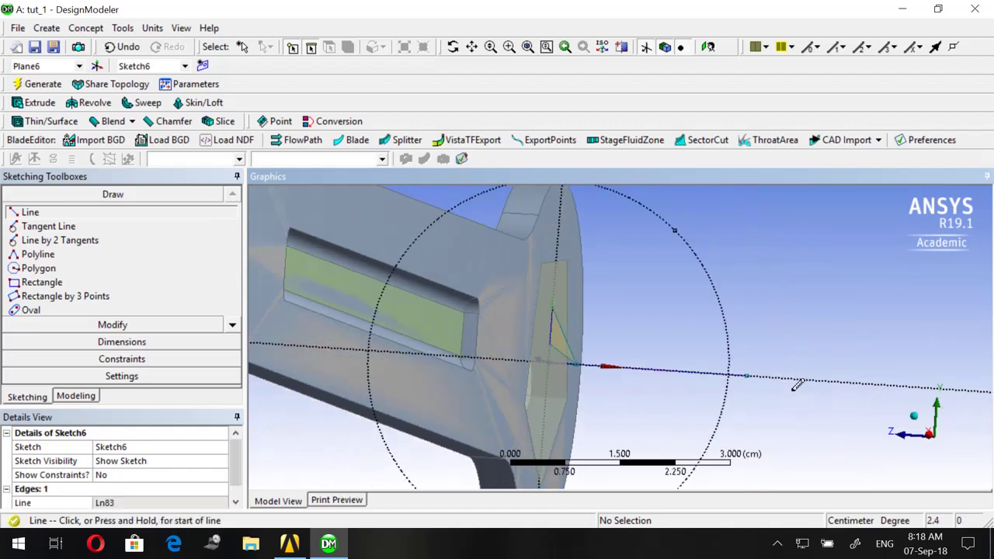
scroll(796, 386, "up", 2)
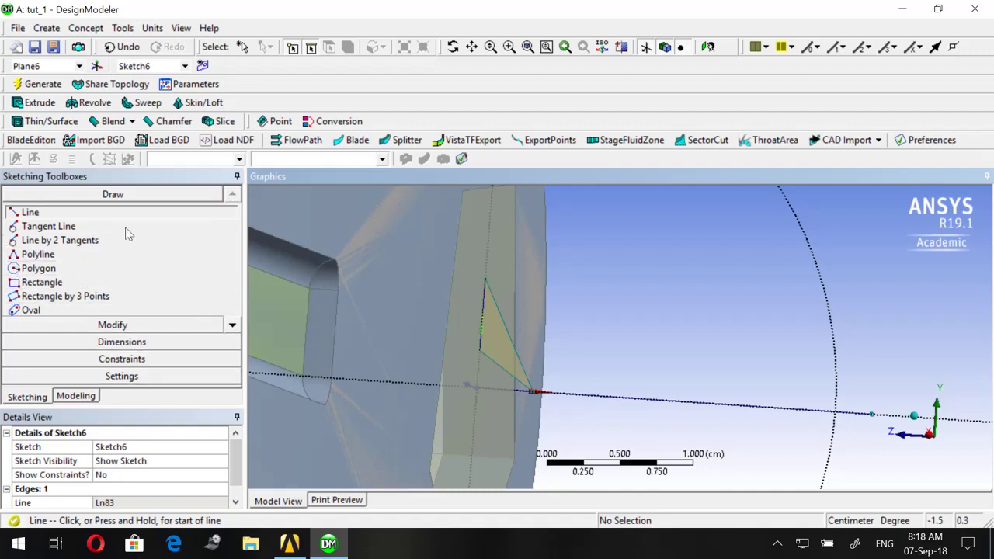
Create a sweep with Sketch5 as the profile and Sketch6 as the path, setting its operation to Add Frozen
left_click(147, 103)
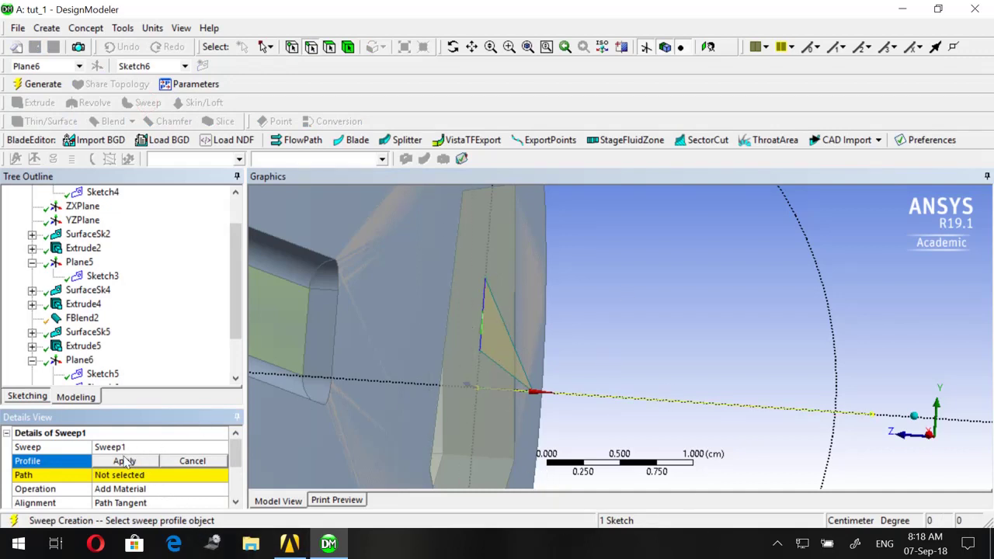
left_click(102, 373)
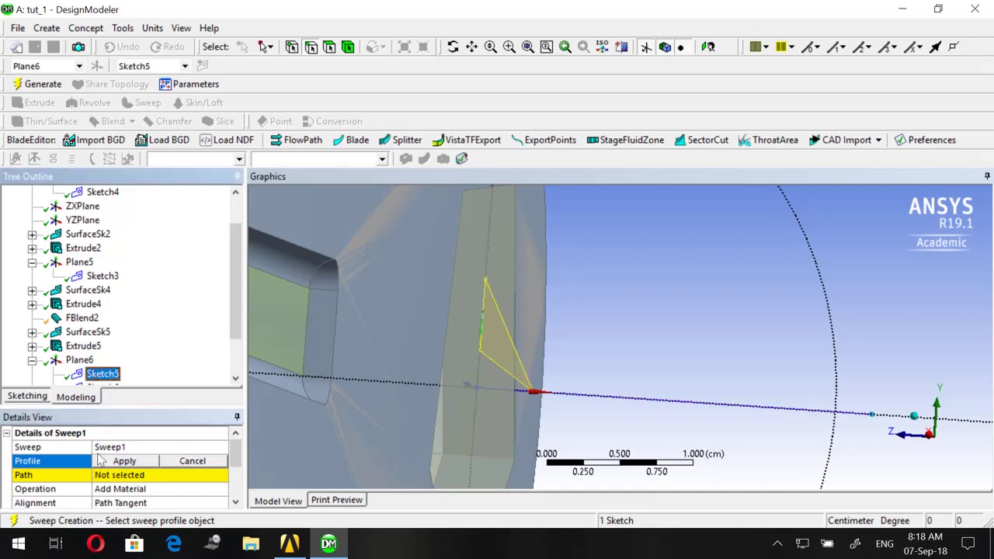
left_click(122, 461)
left_click(102, 474)
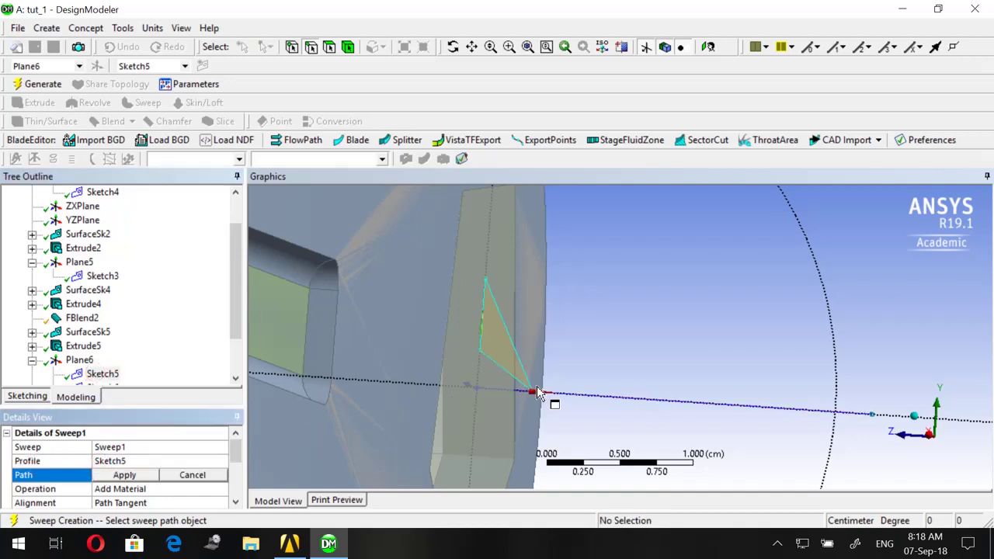
scroll(128, 348, "down", 1)
left_click(103, 347)
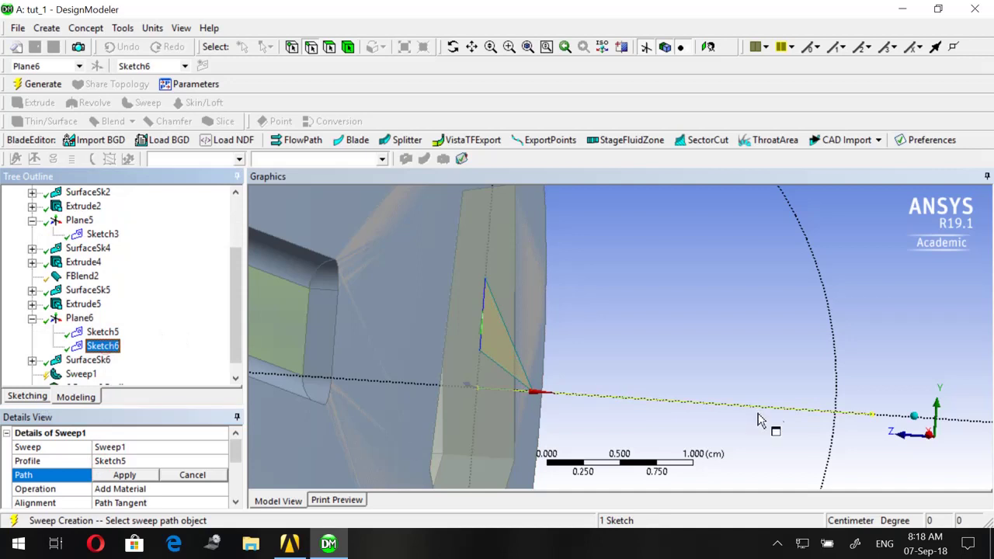
left_click(103, 475)
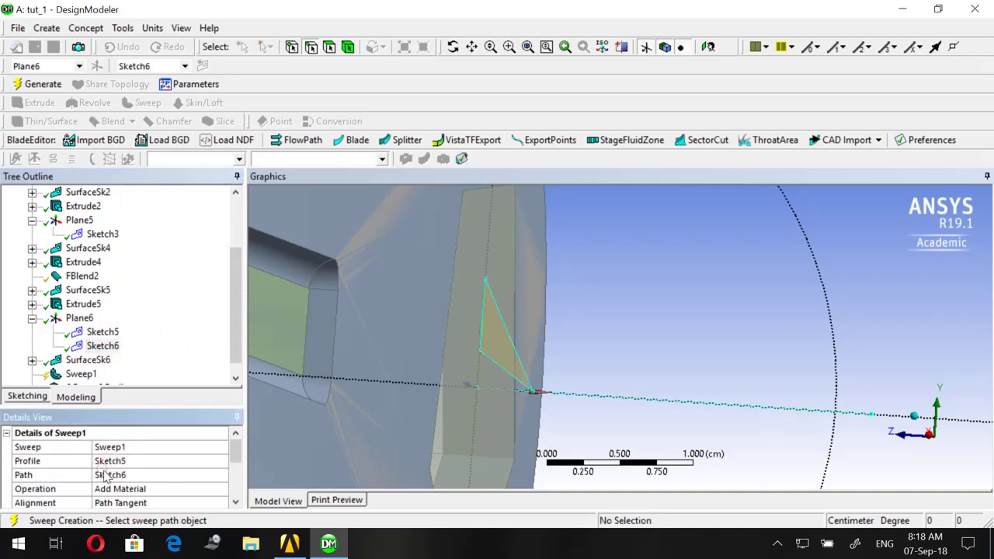
scroll(118, 480, "down", 2)
scroll(120, 481, "up", 1)
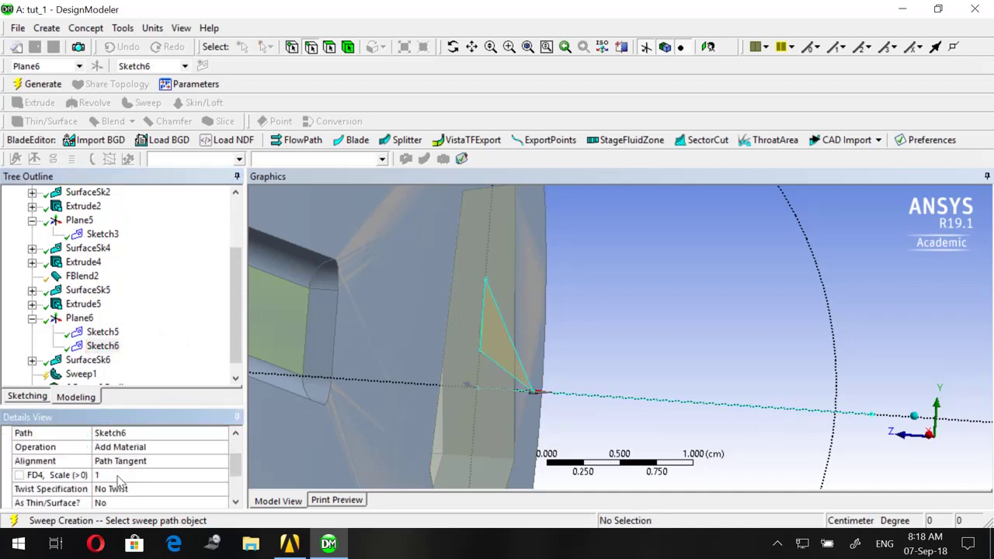
left_click(140, 445)
left_click(220, 447)
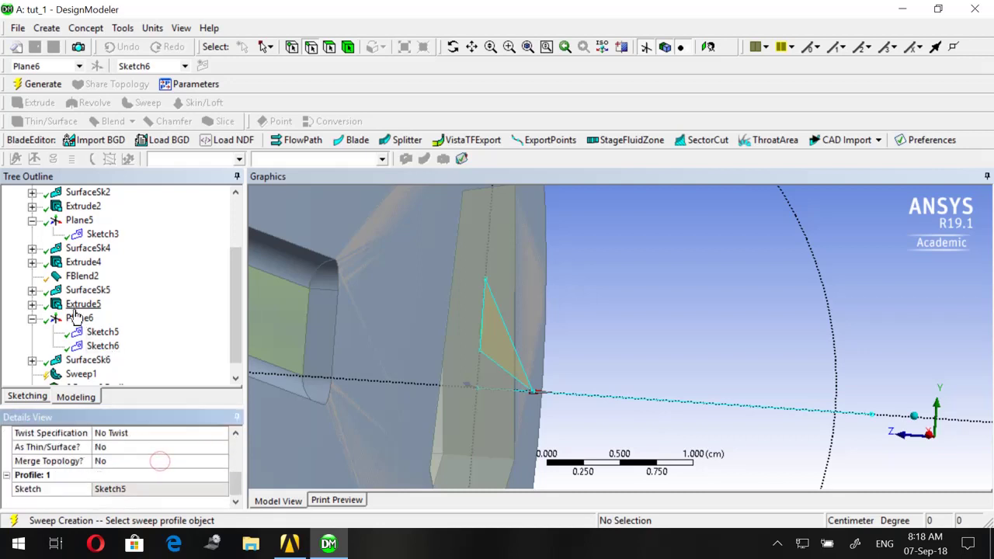
Set the sweep's twist specification to Pitch with a pitch of 0.2 cm, and generate it
left_click(99, 433)
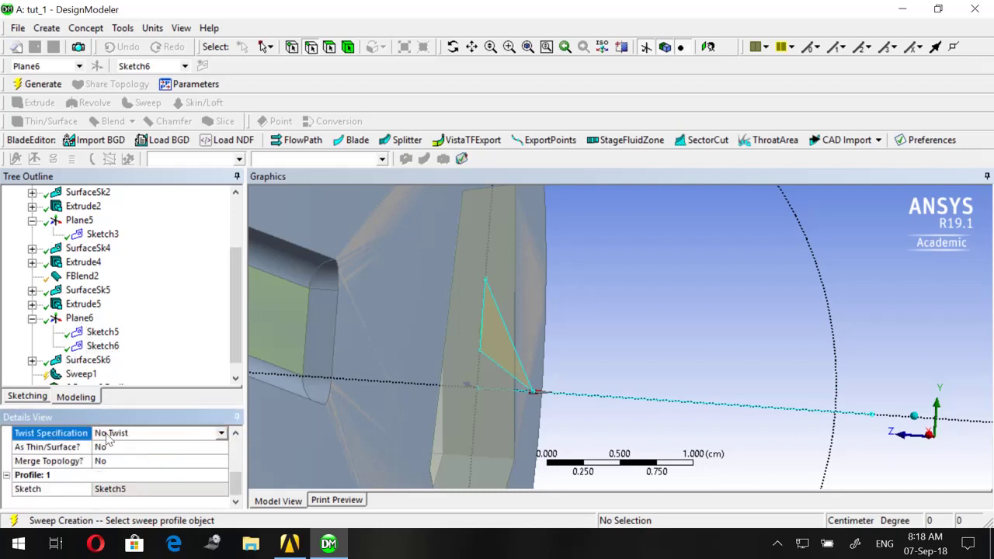
left_click(222, 433)
left_click(169, 453)
scroll(128, 476, "down", 1)
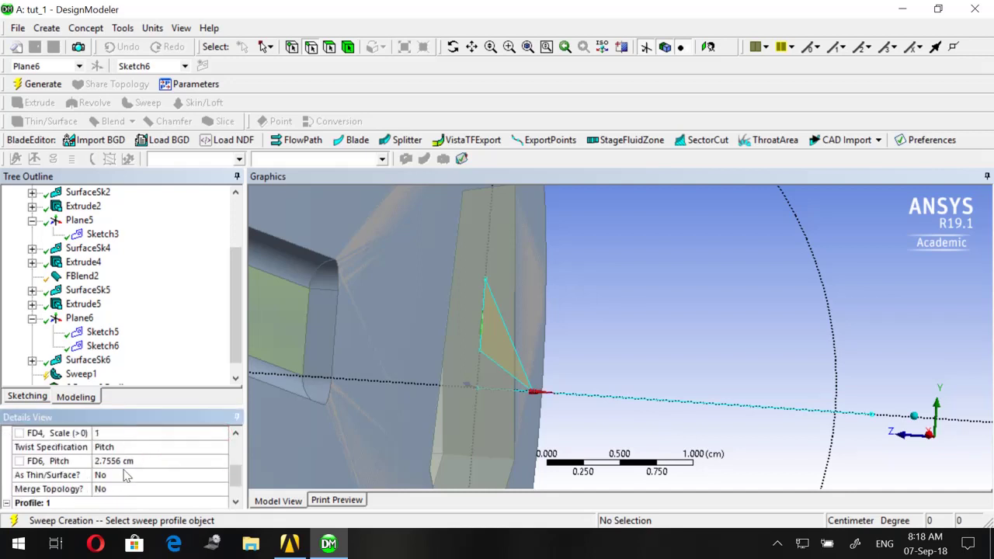
left_click(119, 461)
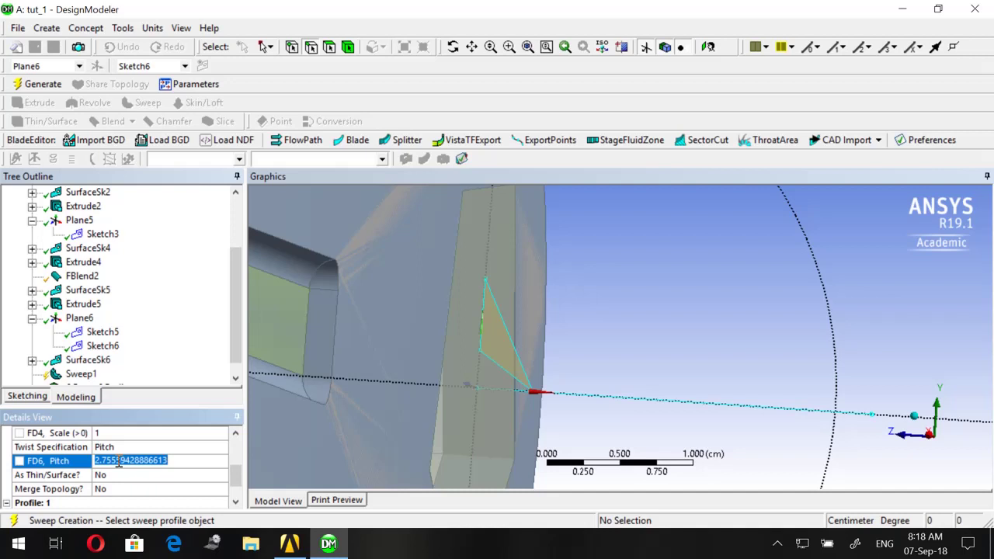
key("BackSpace")
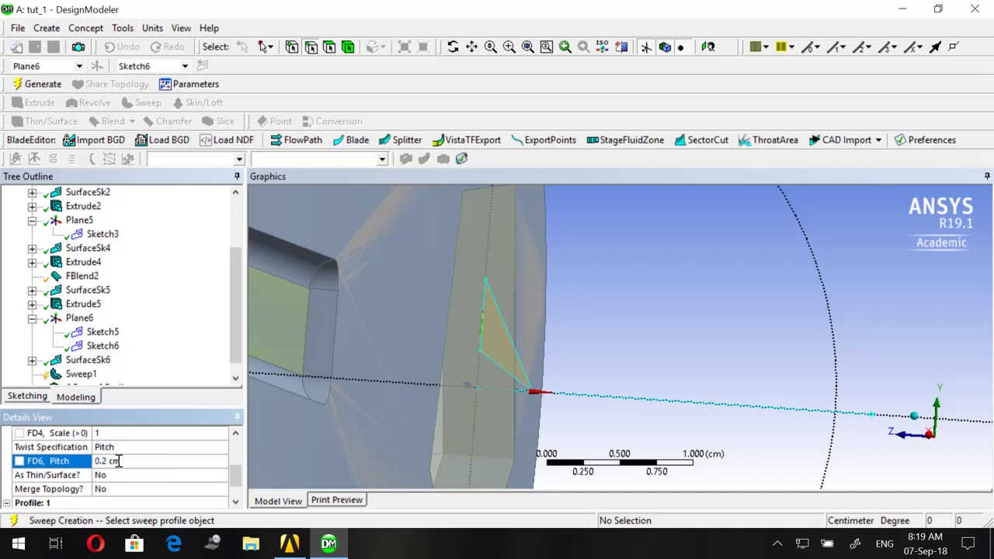
left_click(44, 82)
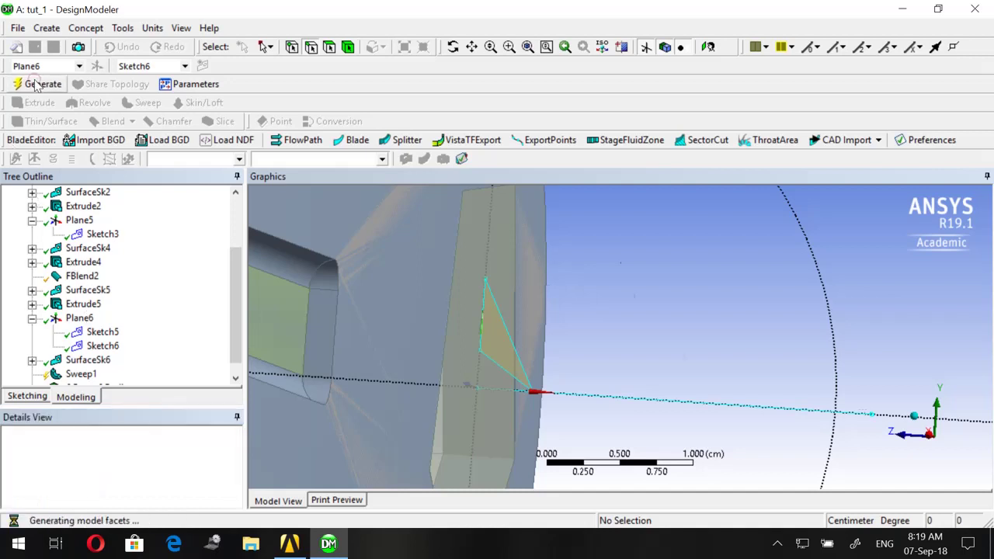
Set the sweep's twist pitch to 0.1 cm and regenerate the model
scroll(381, 275, "down", 3)
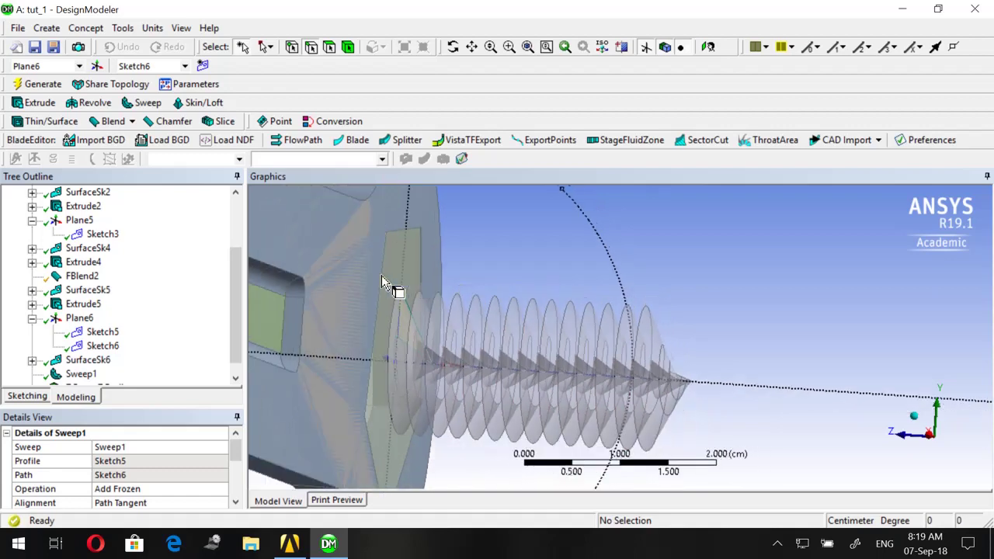
scroll(382, 348, "up", 3)
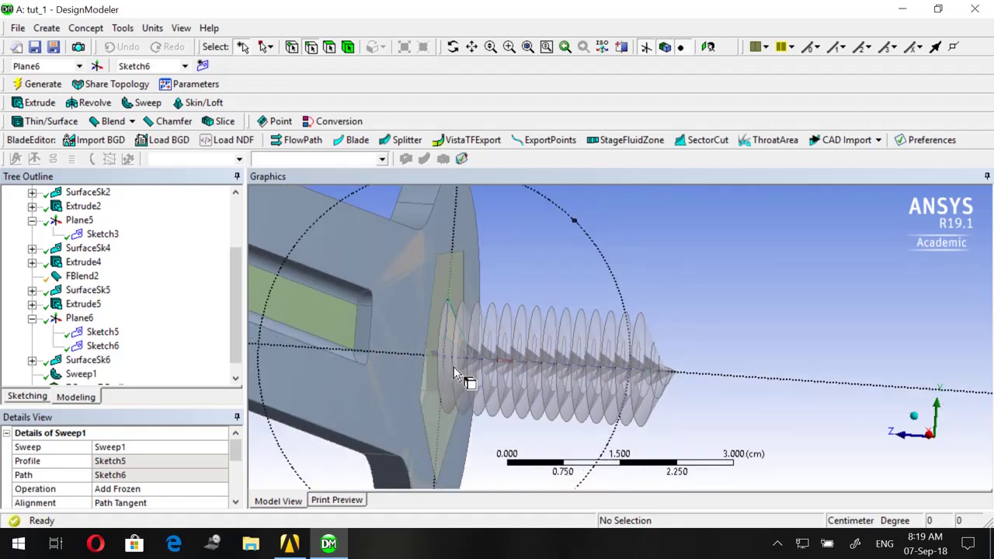
scroll(504, 370, "down", 3)
scroll(167, 489, "down", 1)
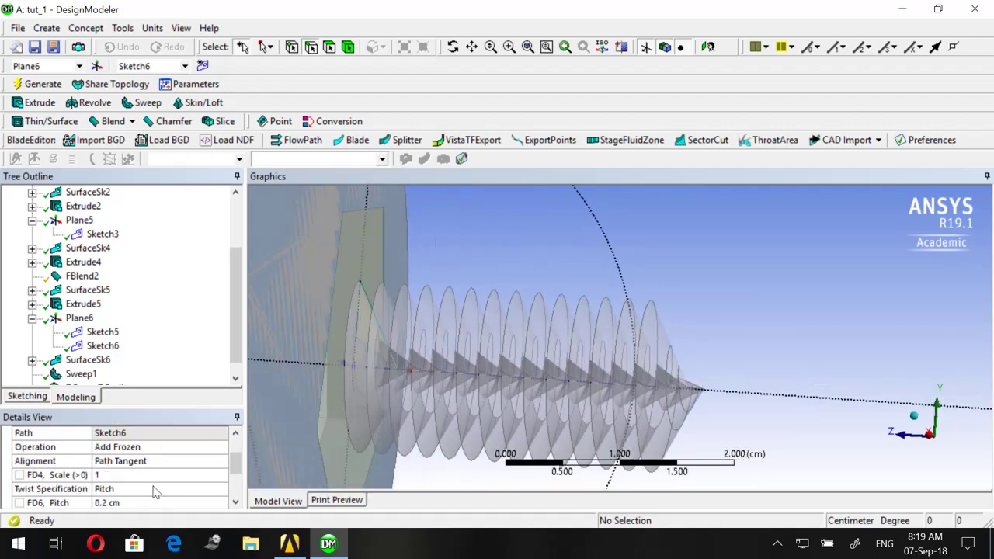
left_click(121, 503)
type("0.1")
key("Return")
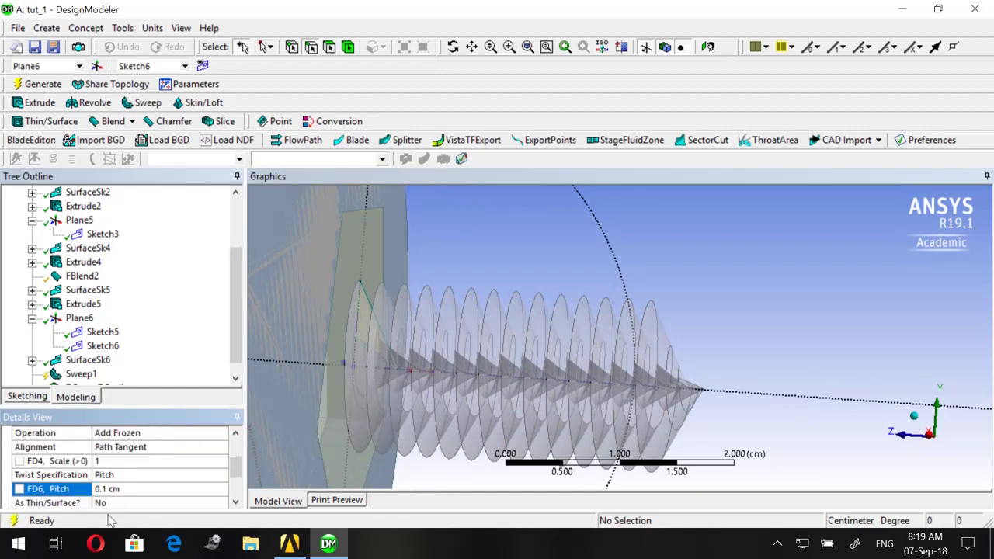
left_click(48, 85)
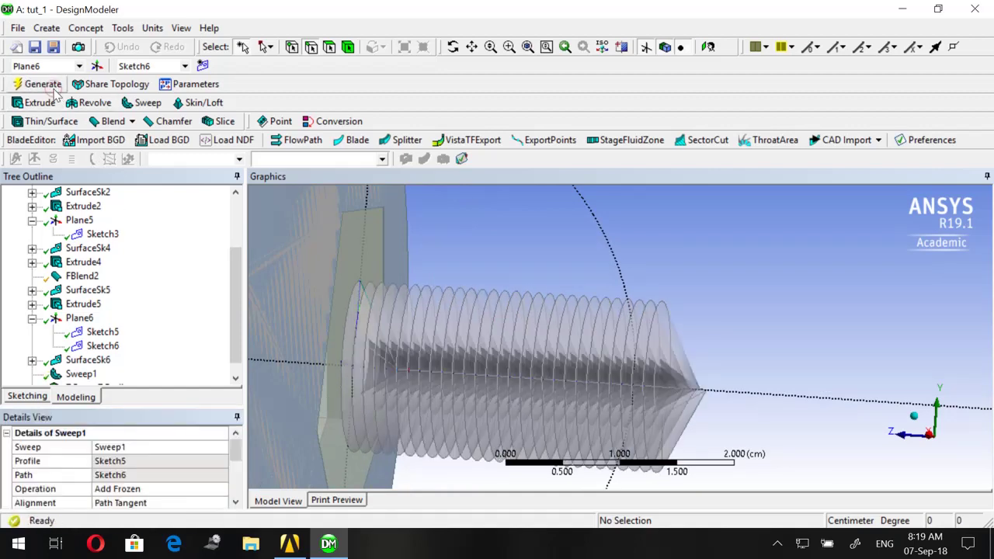
Try to set the sweep's twist pitch to zero
middle_click_drag(490, 369, 719, 405)
scroll(562, 396, "down", 2)
scroll(838, 404, "down", 2)
middle_click_drag(837, 403, 869, 402)
scroll(723, 388, "up", 4)
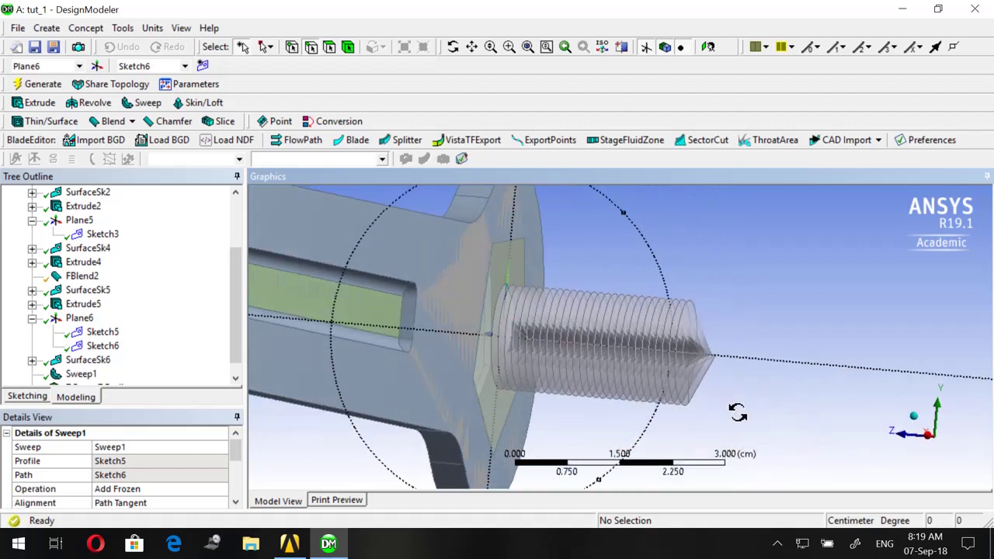
middle_click_drag(737, 412, 746, 414)
scroll(163, 513, "down", 2)
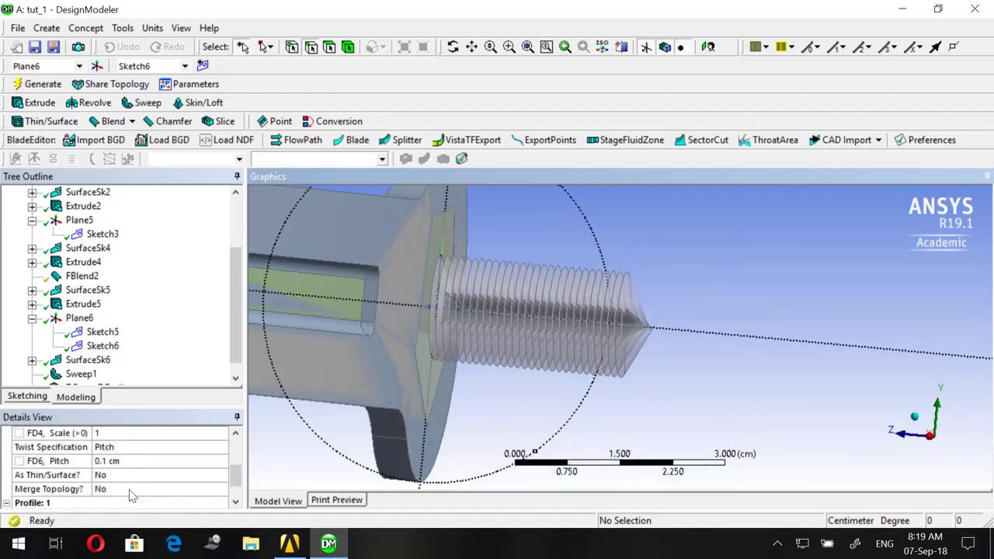
left_click(122, 464)
type(".0")
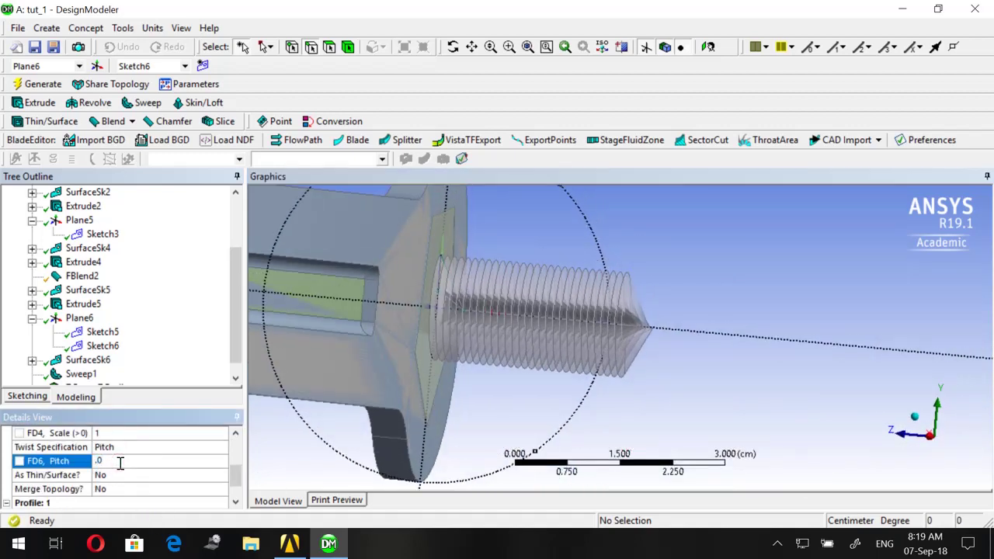
key("Return")
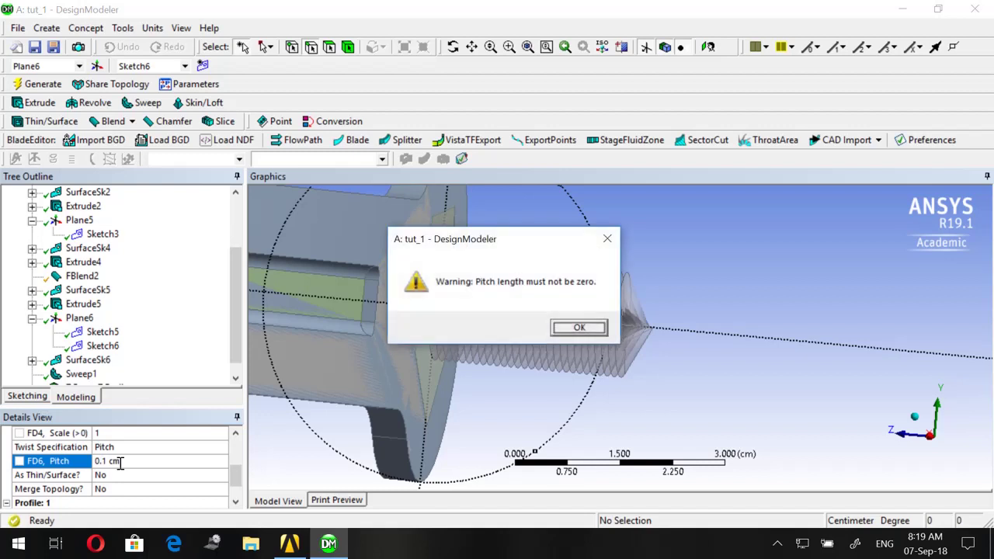
left_click(579, 328)
Set the sweep's twist pitch to 0.05 cm and regenerate the model
left_click(119, 459)
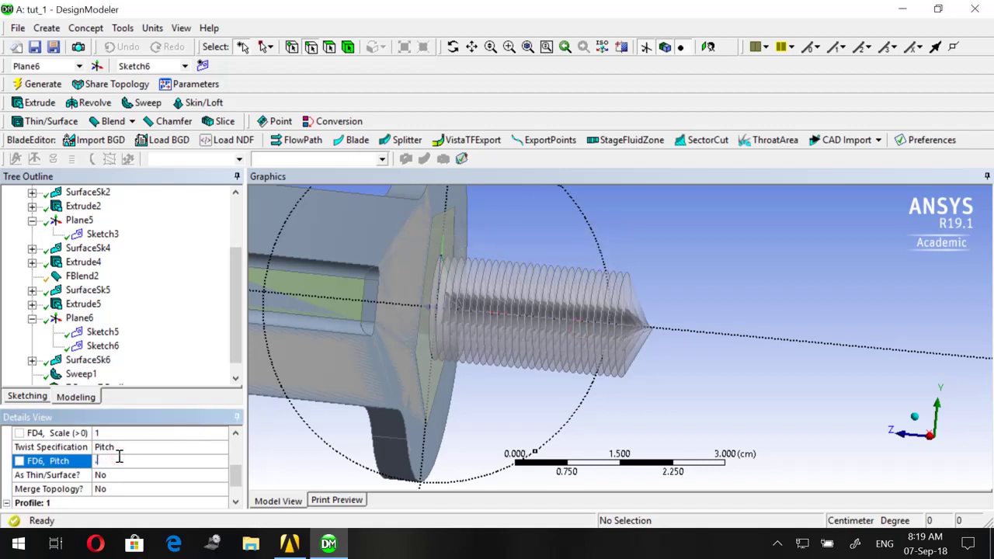
type(".05")
key("Return")
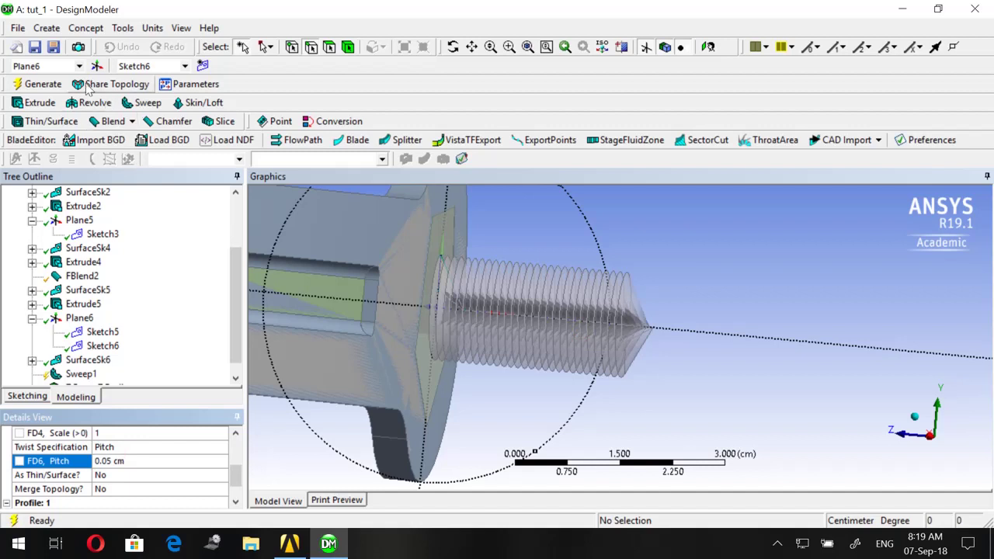
left_click(38, 87)
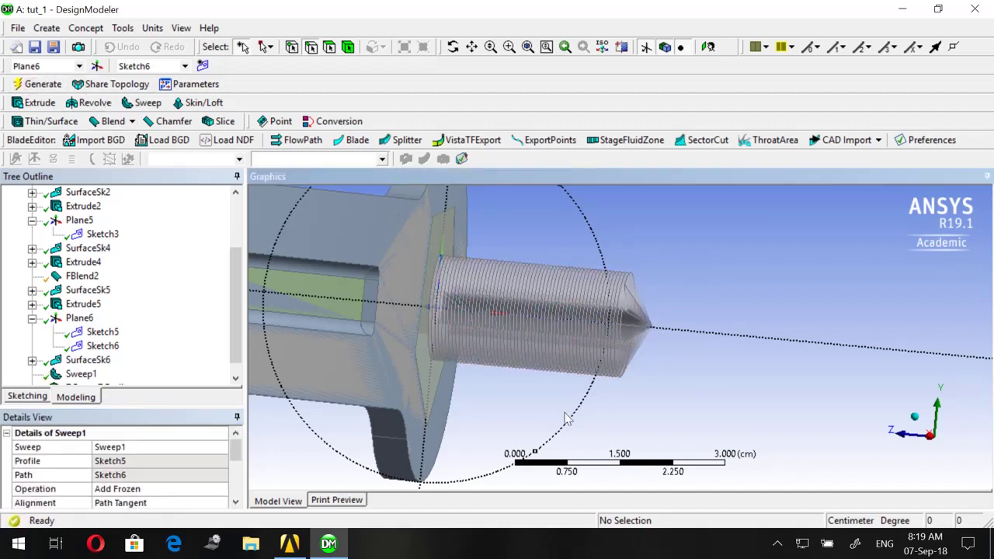
Form a new part from the last four bodies in the tree, the two surface bodies and two solids at the ring end
mouse_move(653, 416)
middle_mouse_down()
mouse_move(650, 395)
mouse_move(628, 400)
mouse_move(640, 408)
middle_mouse_up()
scroll(635, 379, "down", 2)
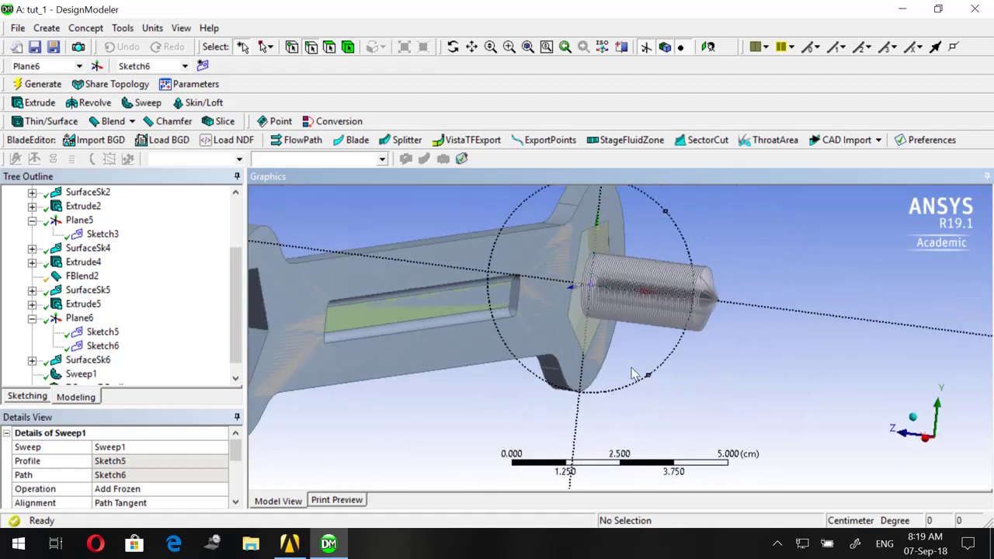
scroll(59, 343, "down", 1)
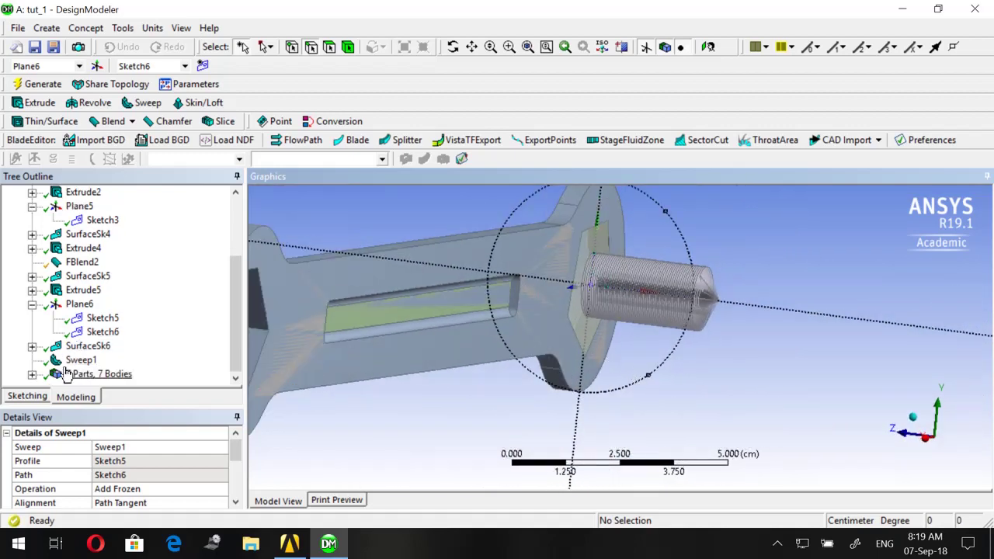
left_click(32, 375)
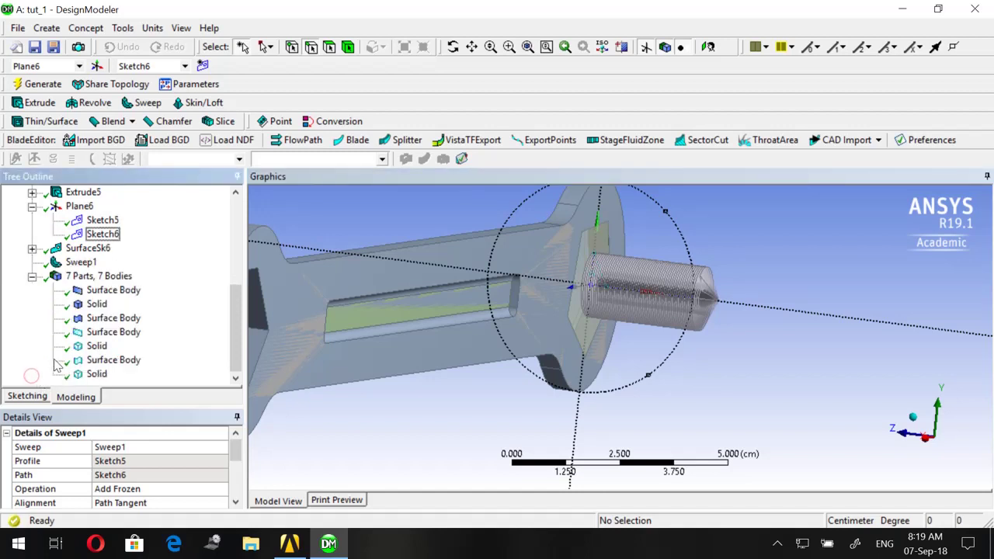
left_click(122, 333)
left_click(96, 346, "ctrl")
left_click(113, 359, "ctrl")
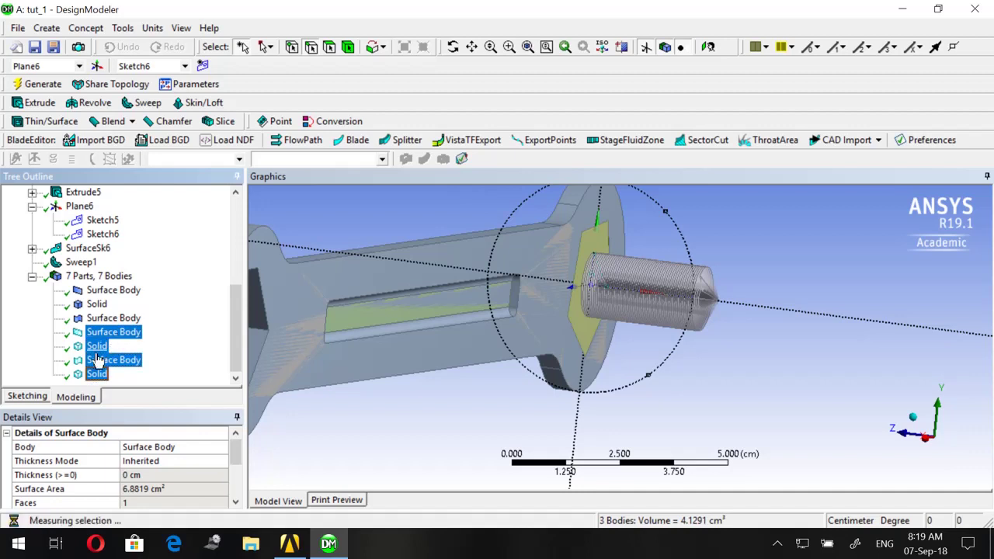
left_click(96, 374, "ctrl")
right_click(103, 359)
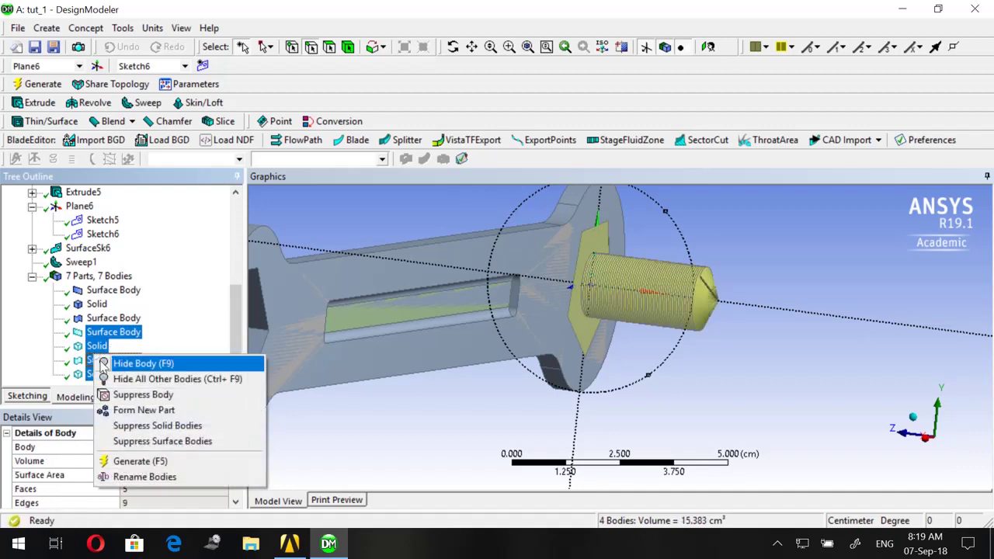
left_click(136, 412)
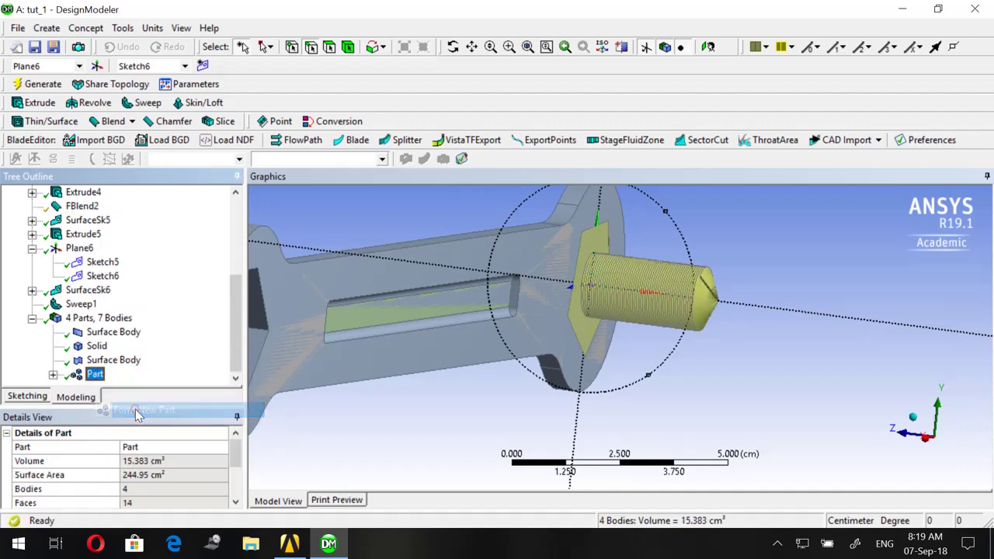
Form a second part from the three remaining wrench bodies, the two surface bodies and the solid
left_click(101, 362)
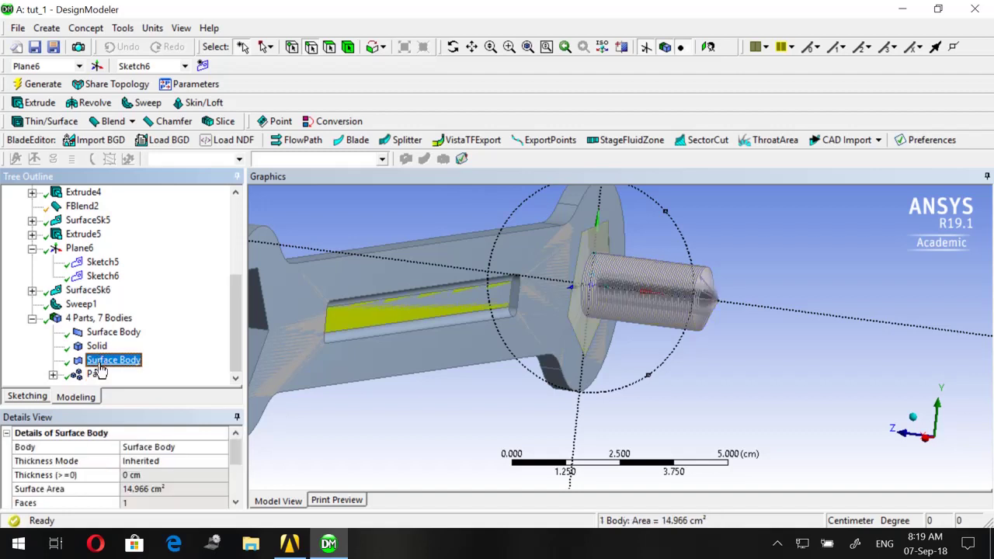
left_click(101, 333, "shift")
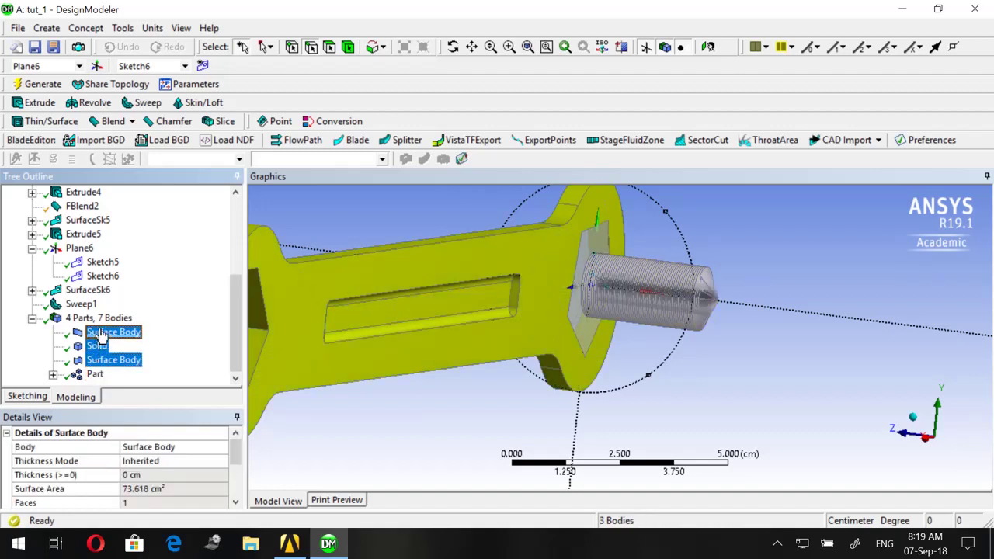
right_click(101, 333)
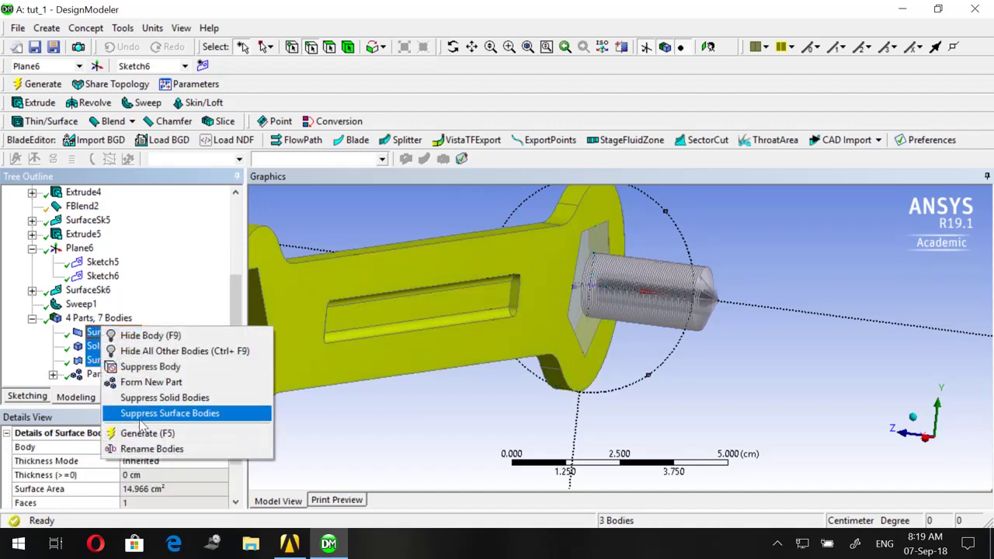
left_click(152, 383)
left_click(95, 360)
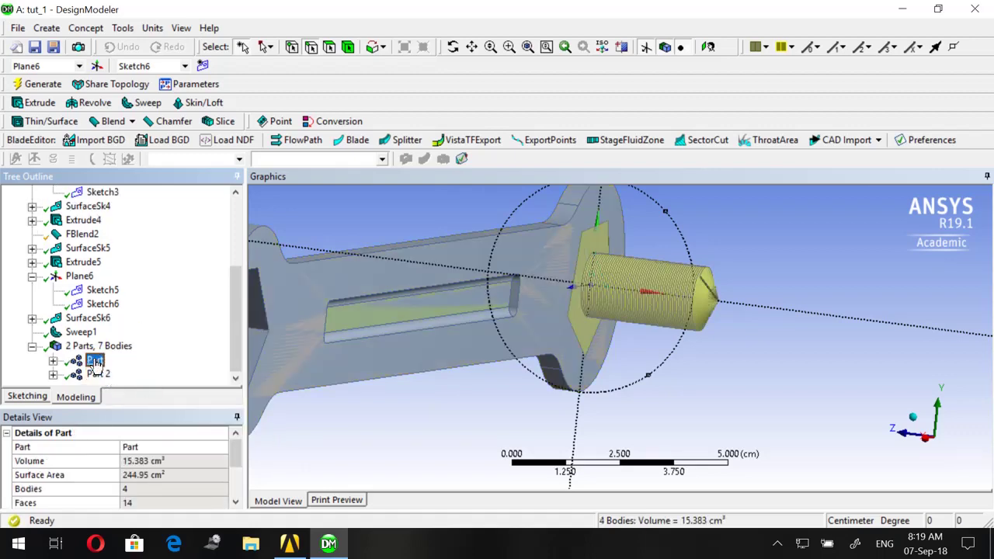
scroll(466, 413, "down", 3)
mouse_move(466, 413)
middle_mouse_down()
mouse_move(502, 406)
mouse_move(528, 418)
mouse_move(479, 408)
middle_mouse_up()
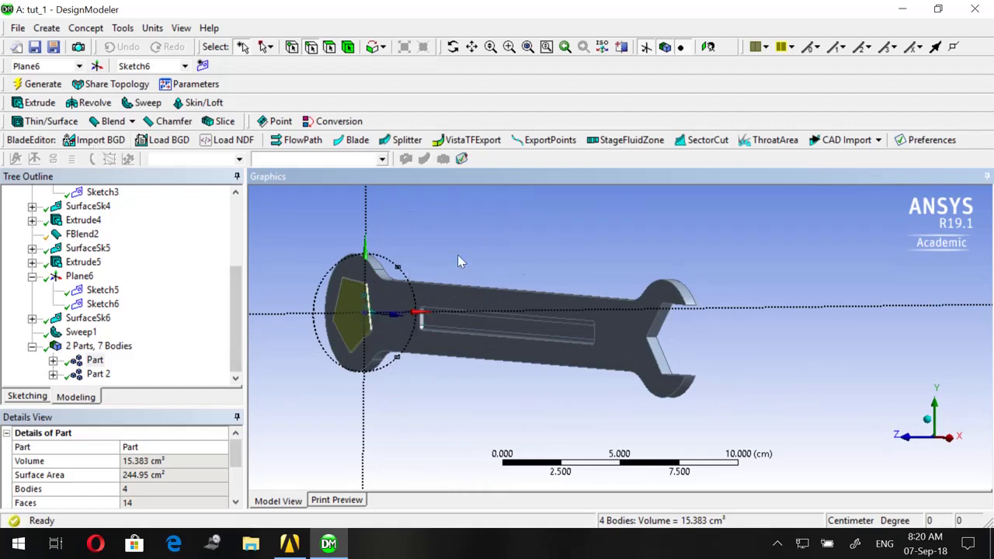
middle_click_drag(458, 262, 758, 291)
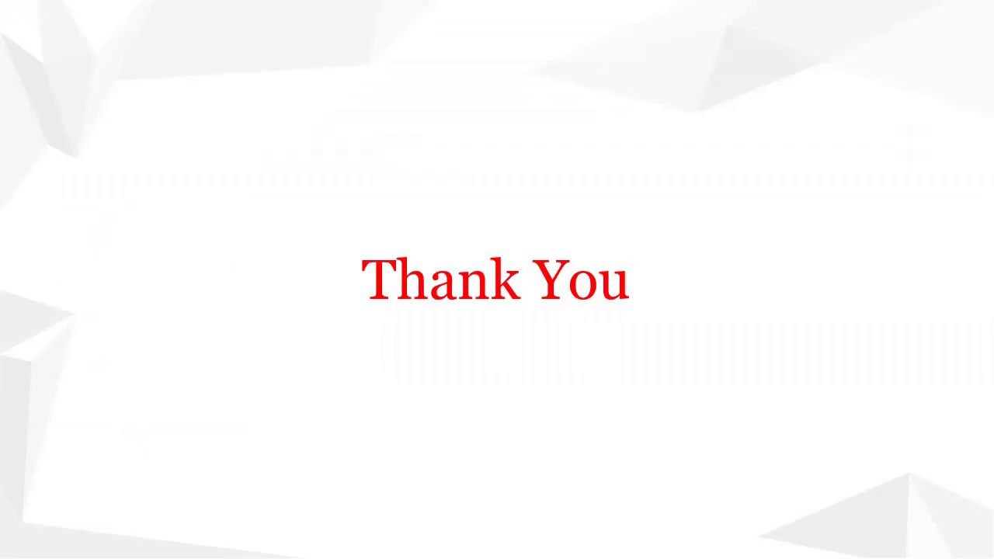